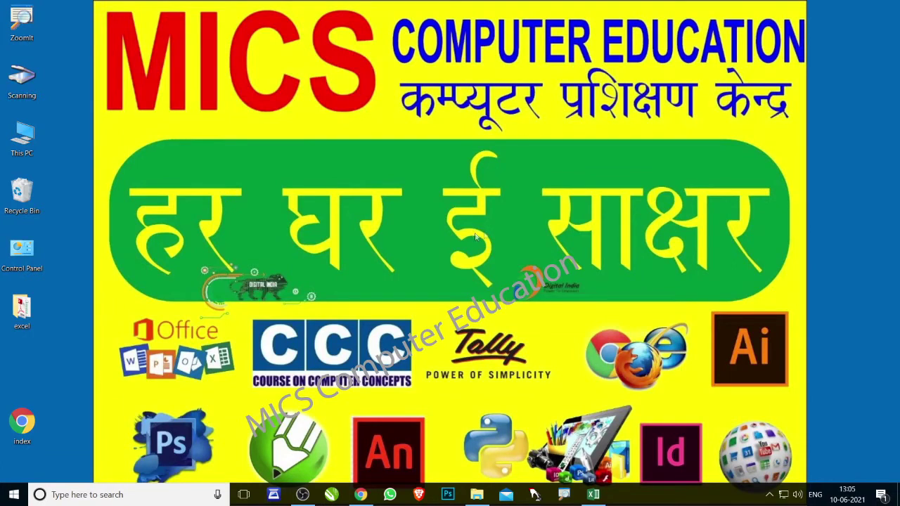
Step: Bring the 'excel practice' workbook back on screen, showing the ex-9 inventory table
{"action": "left_click", "coordinate": [597, 494]}
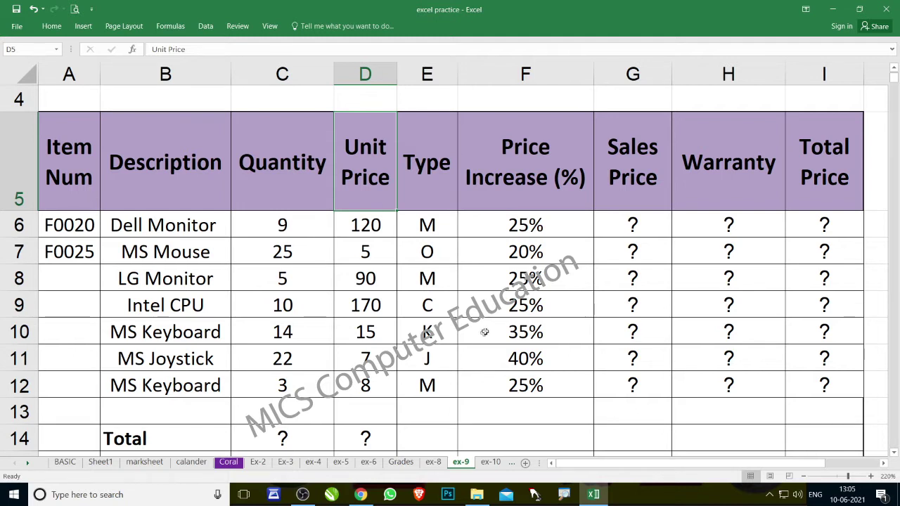
{"action": "left_click", "coordinate": [426, 305]}
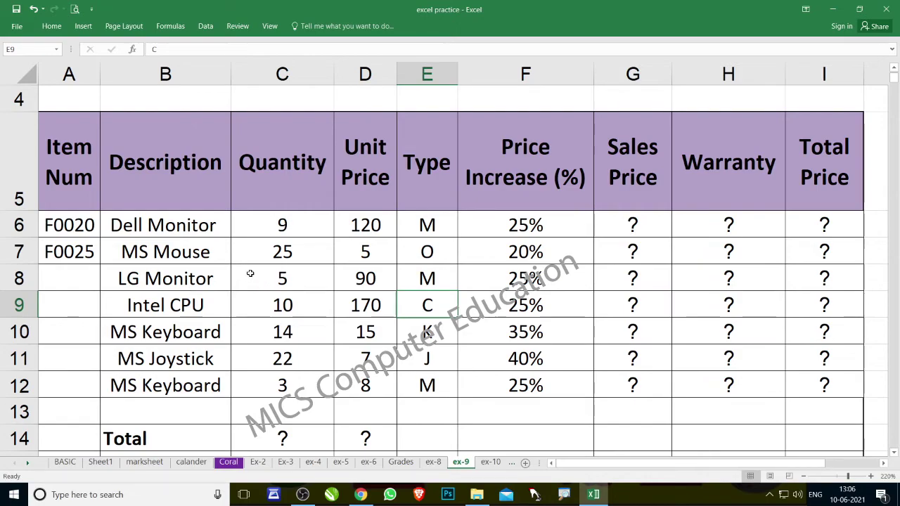
{"action": "scroll", "coordinate": [244, 286], "scroll_direction": "down", "scroll_amount": 3}
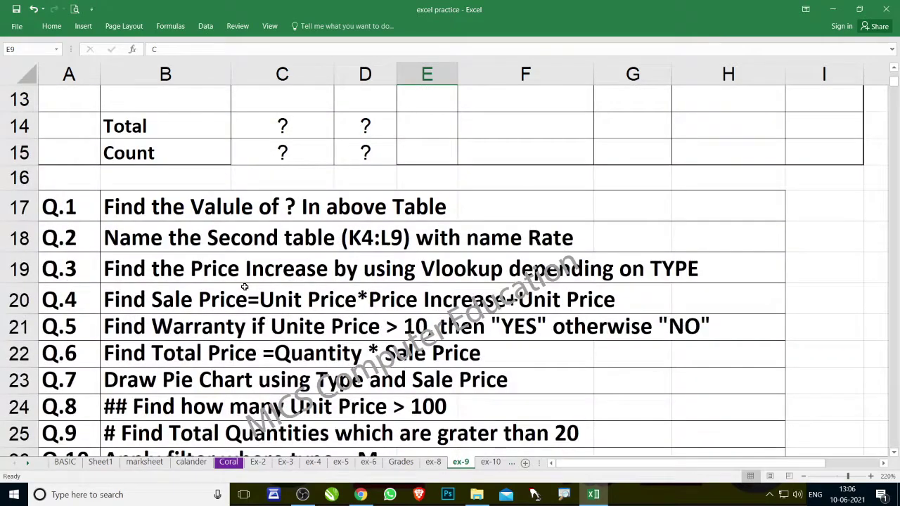
{"action": "scroll", "coordinate": [244, 286], "scroll_direction": "down", "scroll_amount": 1}
{"action": "scroll", "coordinate": [188, 271], "scroll_direction": "up", "scroll_amount": 1}
{"action": "scroll", "coordinate": [235, 294], "scroll_direction": "up", "scroll_amount": 1}
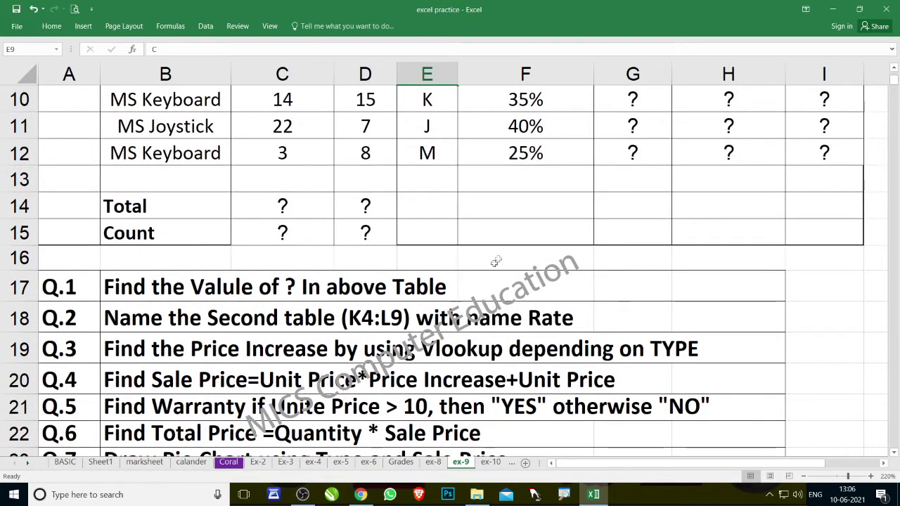
{"action": "scroll", "coordinate": [484, 292], "scroll_direction": "up", "scroll_amount": 2}
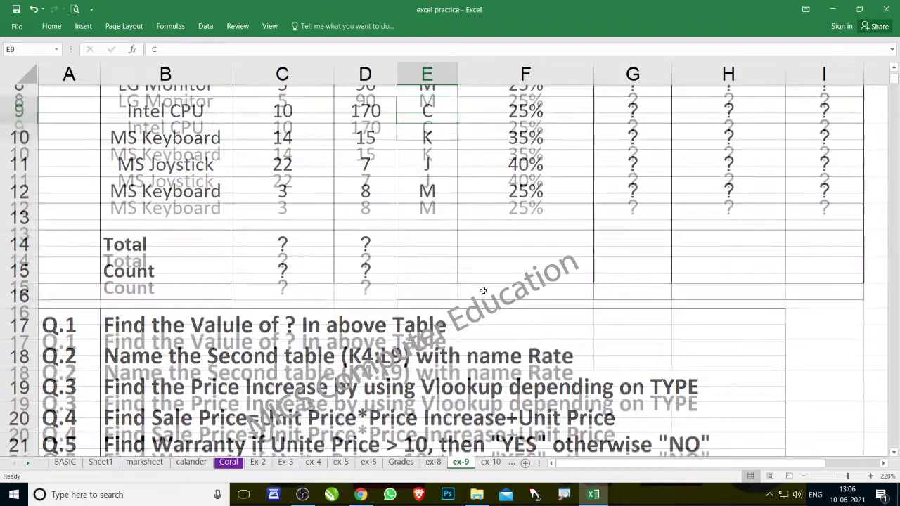
{"action": "left_click", "coordinate": [605, 232]}
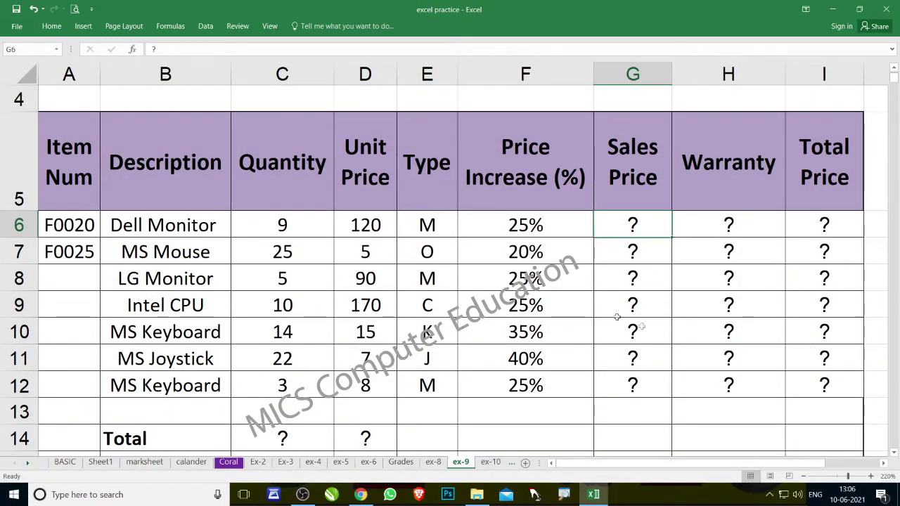
{"action": "scroll", "coordinate": [363, 356], "scroll_direction": "down", "scroll_amount": 1}
{"action": "scroll", "coordinate": [363, 356], "scroll_direction": "down", "scroll_amount": 1}
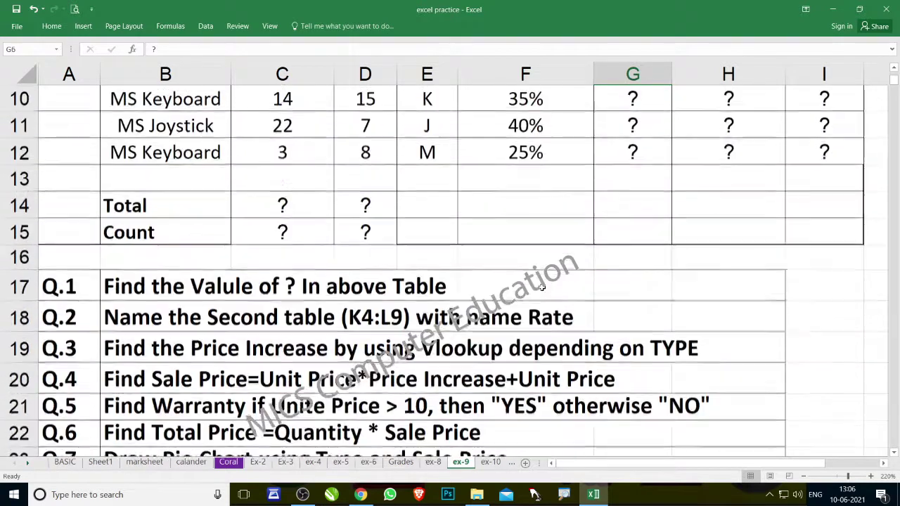
{"action": "scroll", "coordinate": [555, 313], "scroll_direction": "up", "scroll_amount": 3}
{"action": "scroll", "coordinate": [583, 318], "scroll_direction": "down", "scroll_amount": 1}
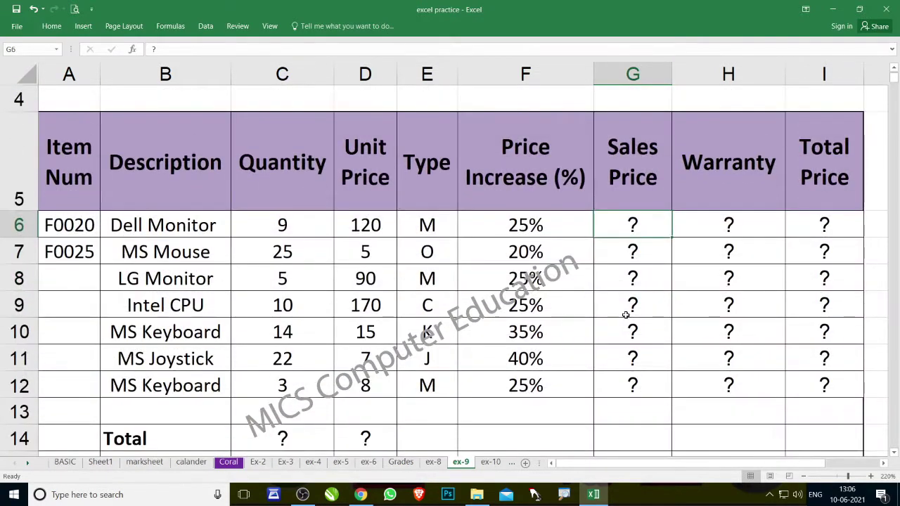
{"action": "left_click", "coordinate": [625, 314]}
{"action": "scroll", "coordinate": [599, 316], "scroll_direction": "down", "scroll_amount": 1, "text": "ctrl"}
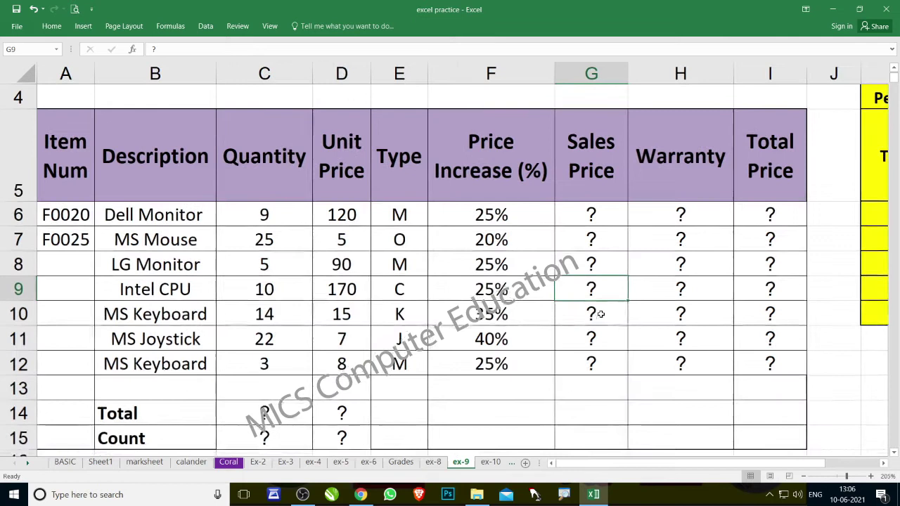
{"action": "scroll", "coordinate": [601, 318], "scroll_direction": "down", "scroll_amount": 1, "text": "ctrl"}
{"action": "scroll", "coordinate": [606, 321], "scroll_direction": "down", "scroll_amount": 1, "text": "ctrl"}
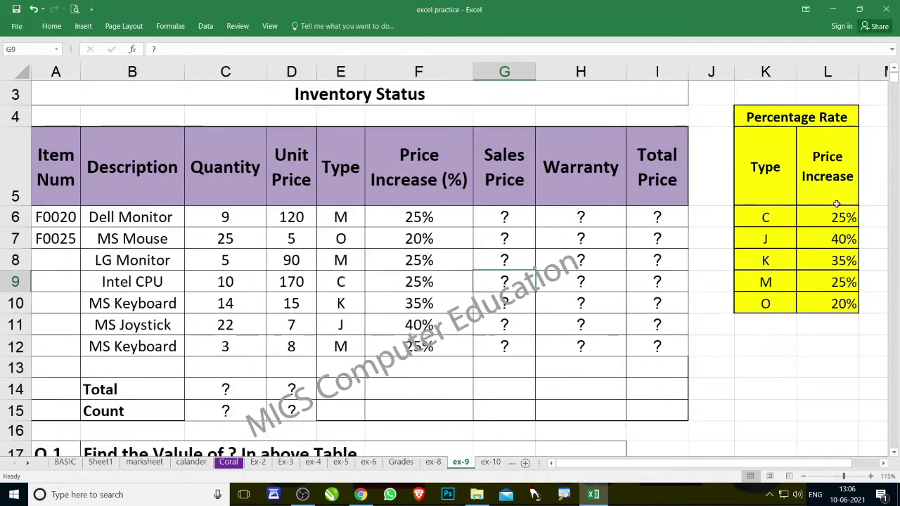
{"action": "left_click", "coordinate": [829, 176]}
{"action": "left_click", "coordinate": [781, 181]}
{"action": "left_click_drag", "start_coordinate": [781, 180], "coordinate": [821, 301]}
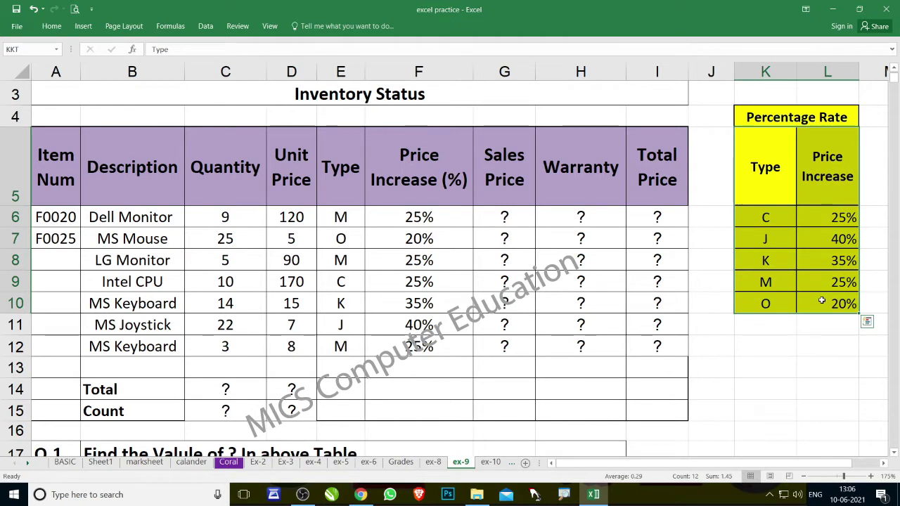
{"action": "left_click", "coordinate": [34, 49]}
{"action": "type", "text": "KUMAR"}
{"action": "key", "text": "Return"}
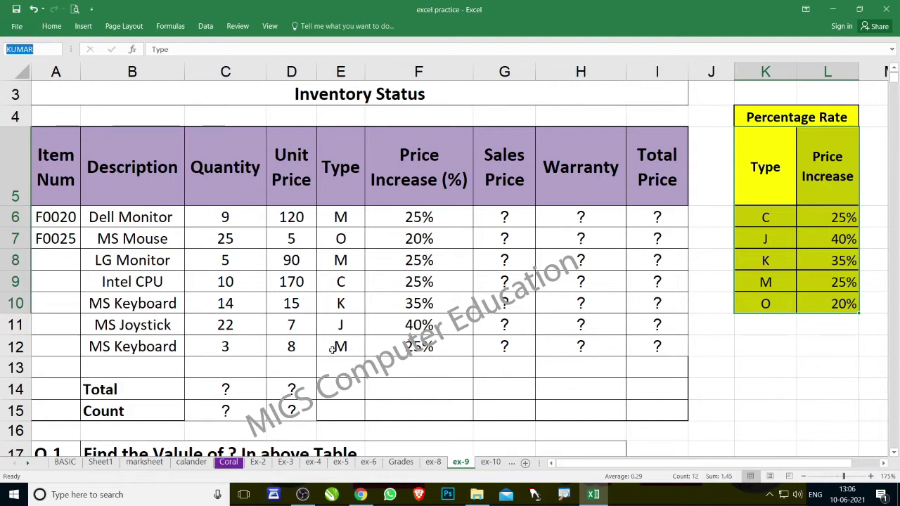
{"action": "left_click", "coordinate": [333, 325]}
{"action": "scroll", "coordinate": [358, 331], "scroll_direction": "down", "scroll_amount": 3}
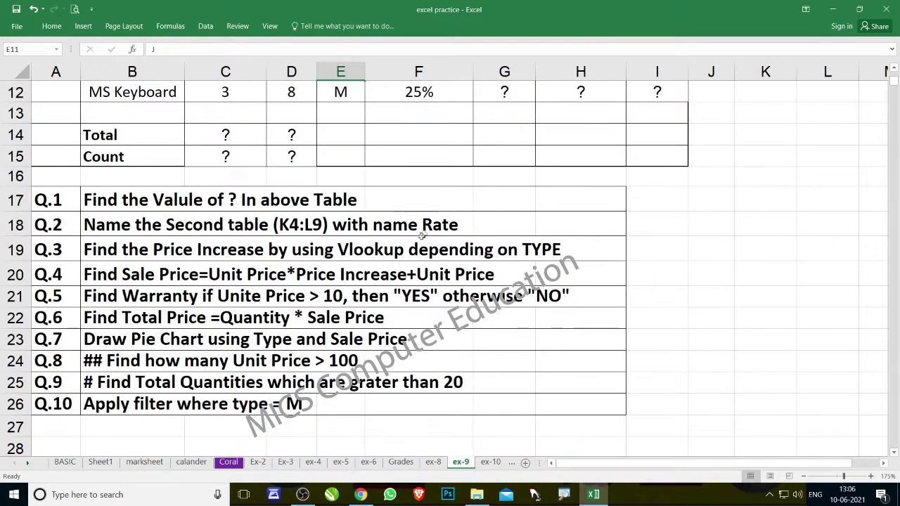
{"action": "scroll", "coordinate": [422, 236], "scroll_direction": "up", "scroll_amount": 2}
{"action": "scroll", "coordinate": [422, 236], "scroll_direction": "up", "scroll_amount": 1}
{"action": "left_click", "coordinate": [774, 167]}
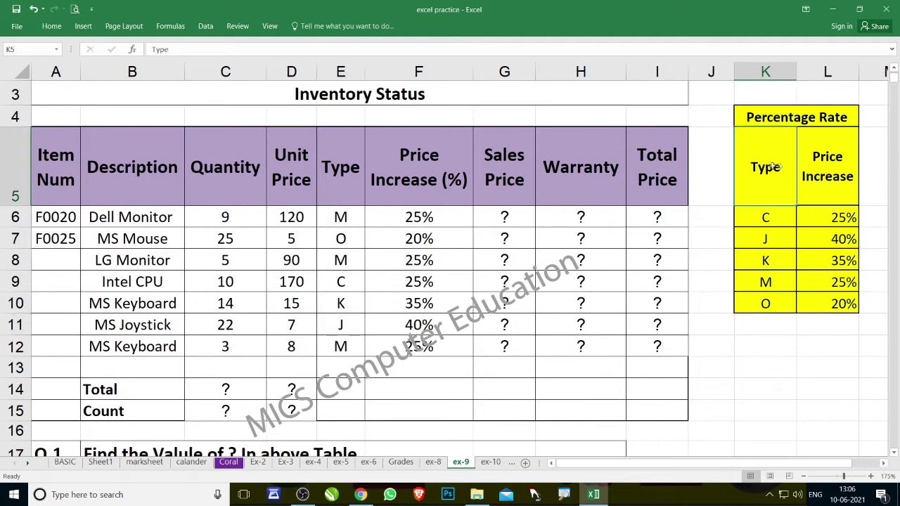
{"action": "left_click_drag", "start_coordinate": [773, 166], "coordinate": [840, 303]}
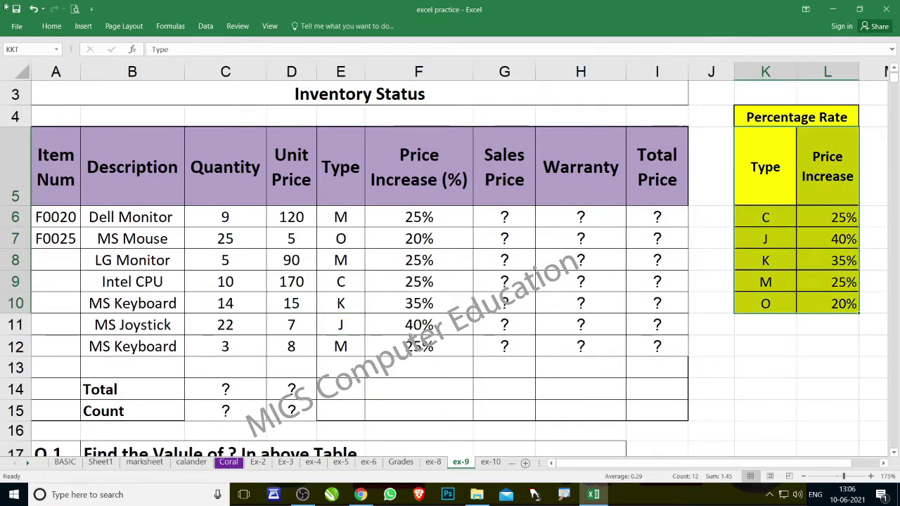
{"action": "left_click", "coordinate": [37, 49]}
{"action": "key", "text": "BackSpace"}
{"action": "key", "text": "Escape"}
{"action": "left_click", "coordinate": [28, 49]}
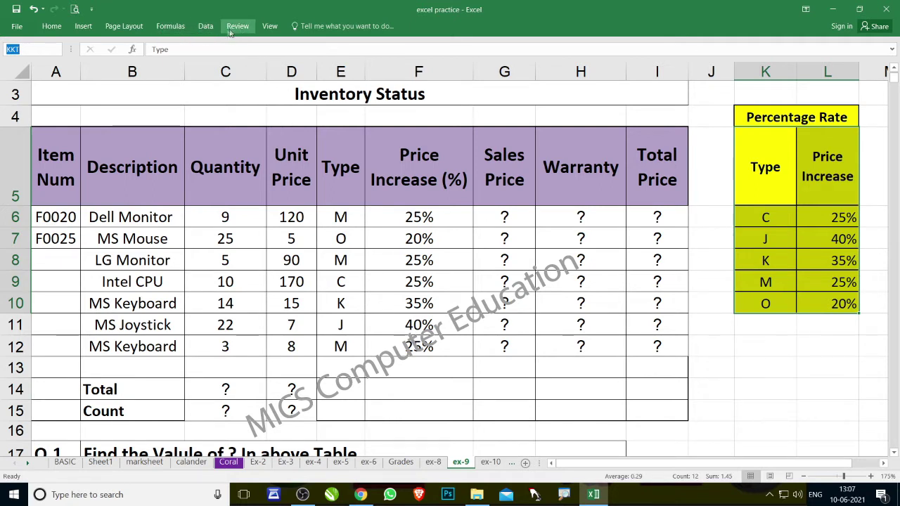
Step: Browse the Data, Review, Page Layout and Formulas tabs, then collapse the ribbon with Ctrl+F1
{"action": "left_click", "coordinate": [206, 27]}
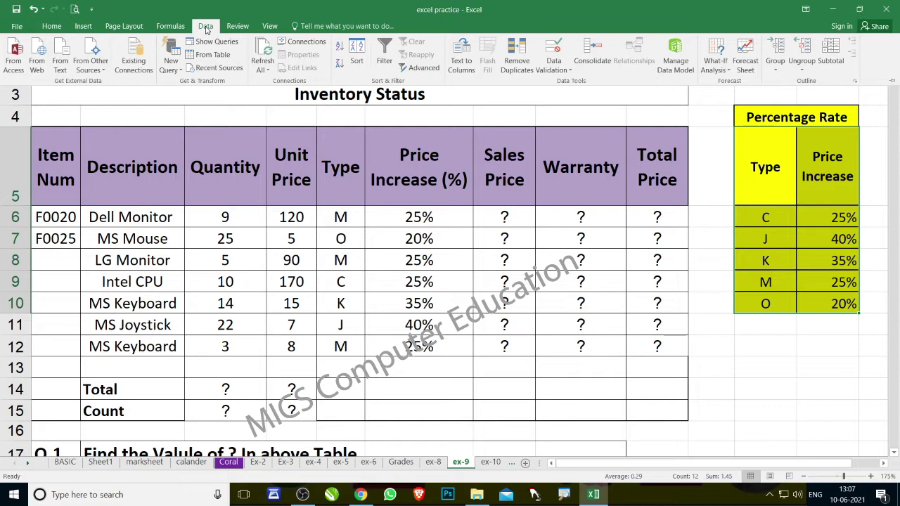
{"action": "left_click", "coordinate": [237, 27]}
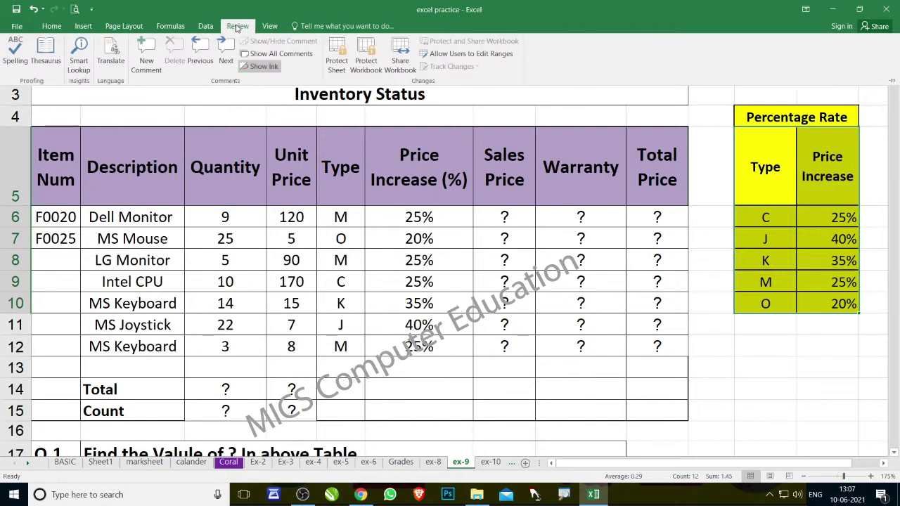
{"action": "left_click", "coordinate": [124, 26]}
{"action": "left_click", "coordinate": [169, 27]}
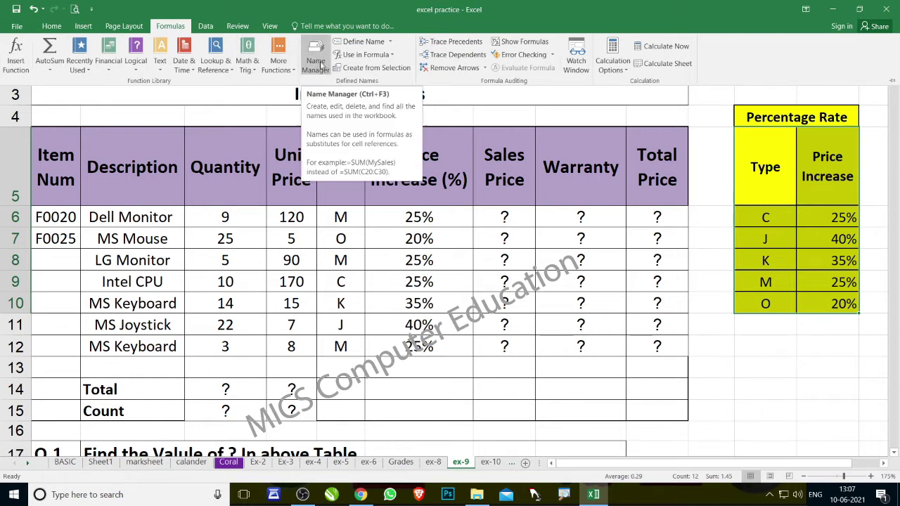
{"action": "key", "text": "ctrl+F1"}
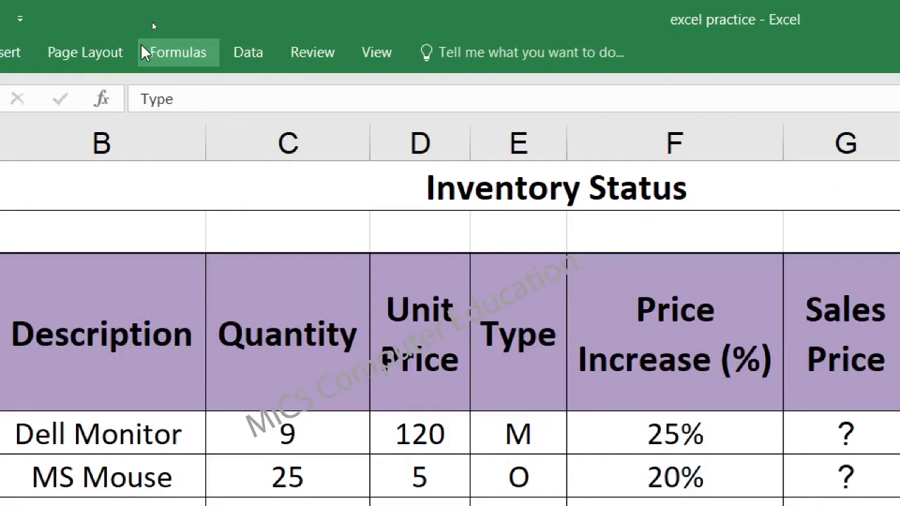
{"action": "left_click", "coordinate": [173, 26]}
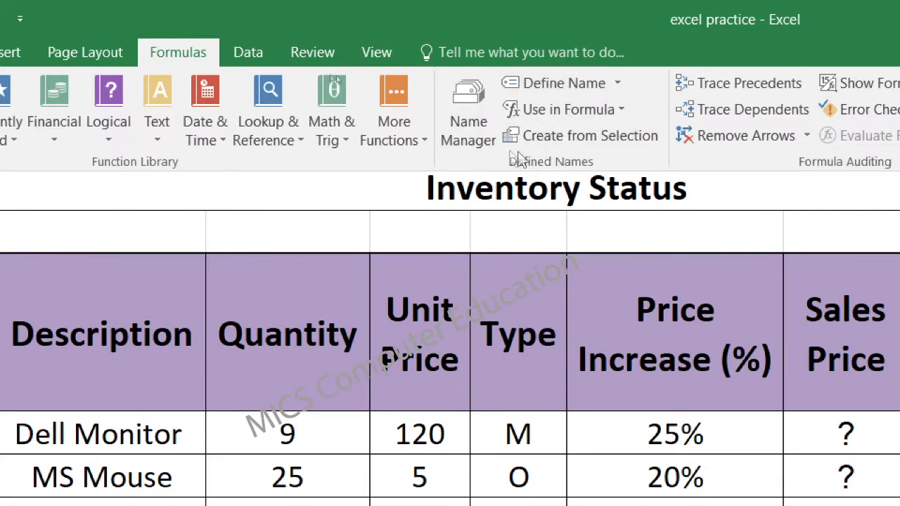
Step: In Name Manager, try renaming the KKT name to RANGE
{"action": "left_click", "coordinate": [462, 127]}
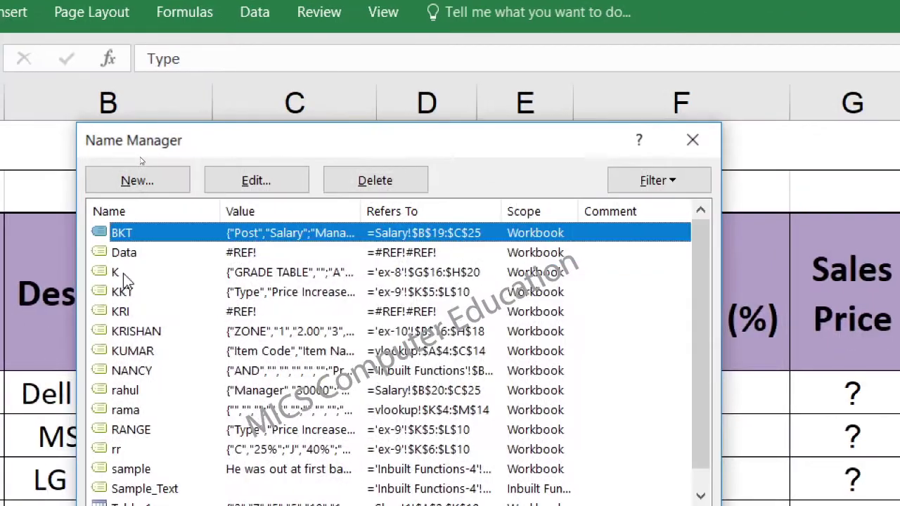
{"action": "left_click", "coordinate": [125, 294], "text": "ctrl"}
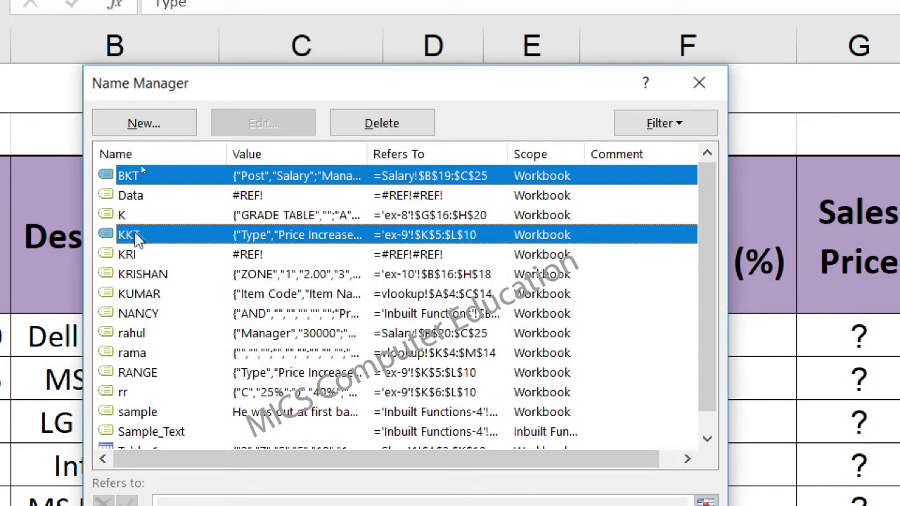
{"action": "left_click", "coordinate": [137, 237]}
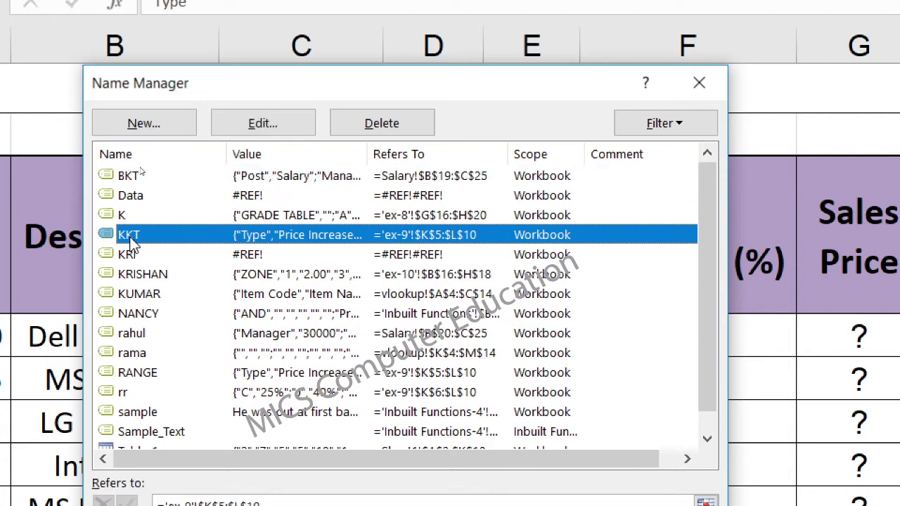
{"action": "left_click", "coordinate": [267, 122]}
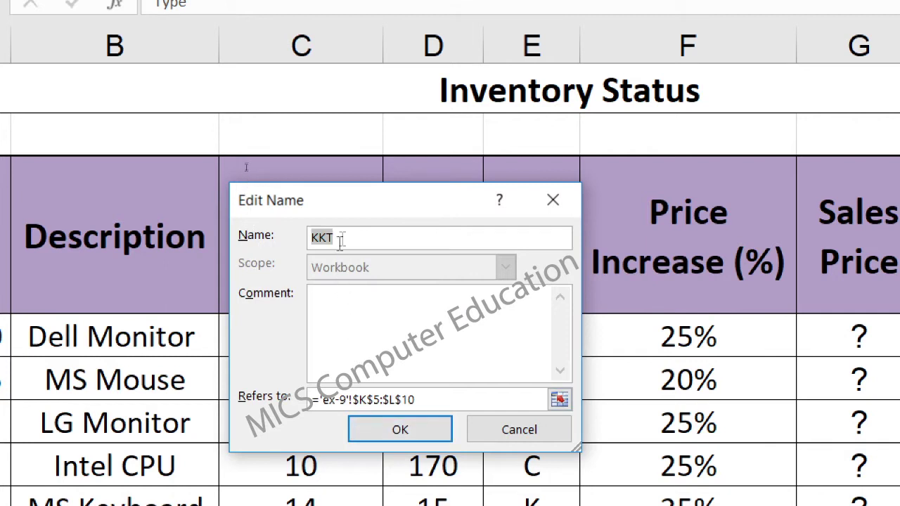
{"action": "left_click_drag", "start_coordinate": [349, 237], "coordinate": [252, 245]}
{"action": "type", "text": "rAN"}
{"action": "key", "text": "BackSpace"}
{"action": "key", "text": "BackSpace"}
{"action": "key", "text": "BackSpace"}
{"action": "type", "text": "RANGE"}
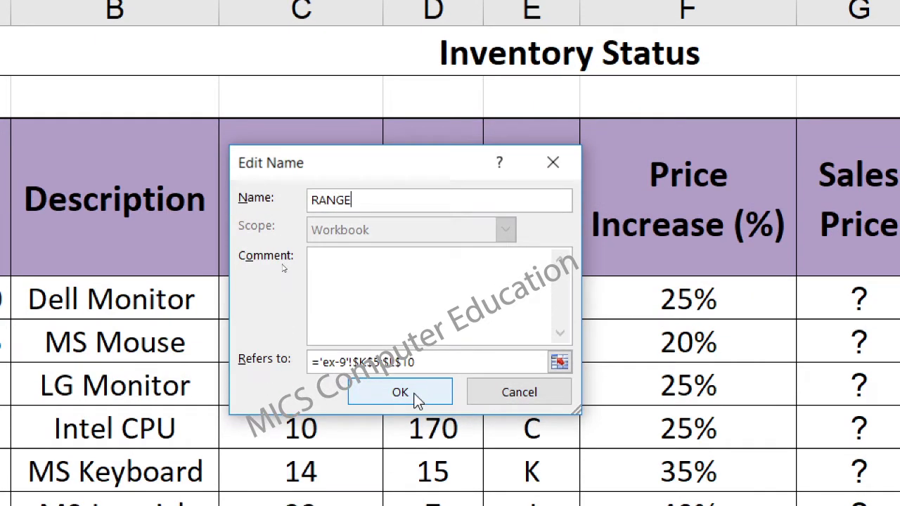
{"action": "left_click", "coordinate": [416, 399]}
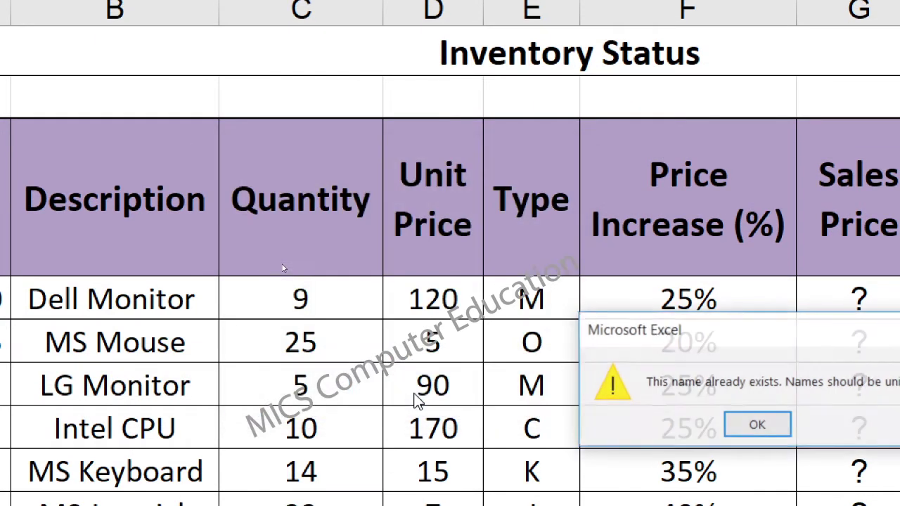
Step: Because RANGE already exists, name the K5:L10 range RANGE2 instead and close Name Manager
{"action": "left_click", "coordinate": [769, 428]}
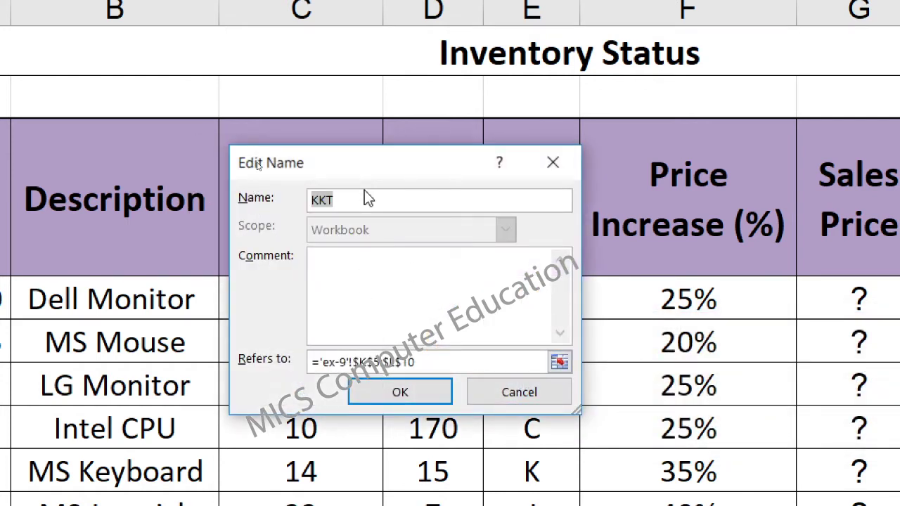
{"action": "type", "text": "RANGE2"}
{"action": "left_click", "coordinate": [402, 396]}
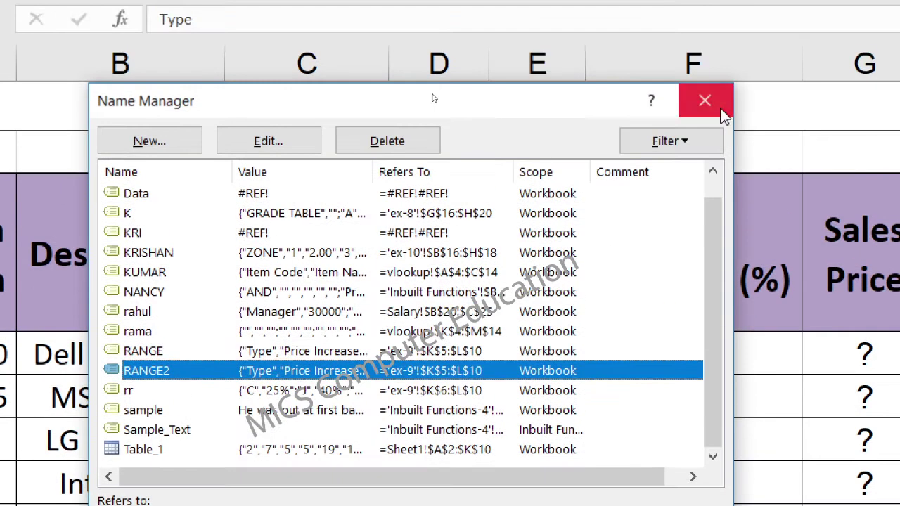
{"action": "left_click", "coordinate": [704, 45]}
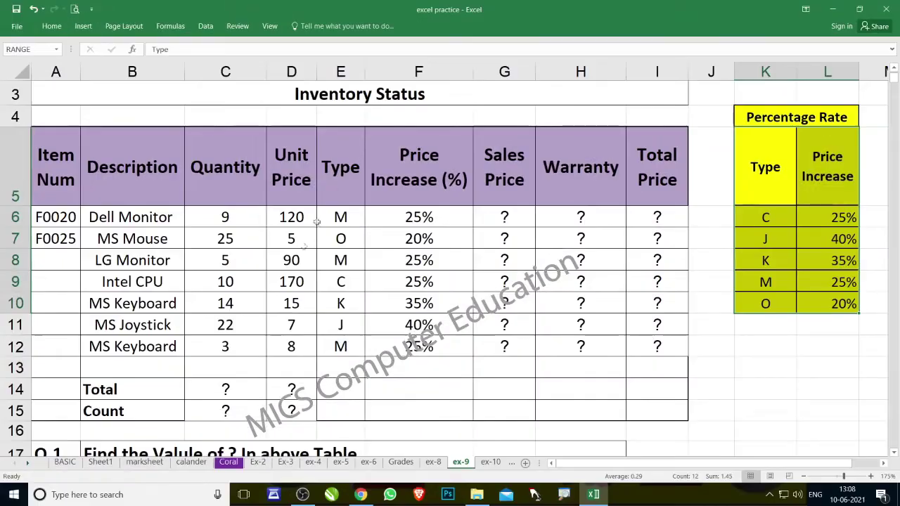
Step: Select the Percentage Rate table K5:L10 and check its name in the Name Box
{"action": "key", "text": "ctrl+q"}
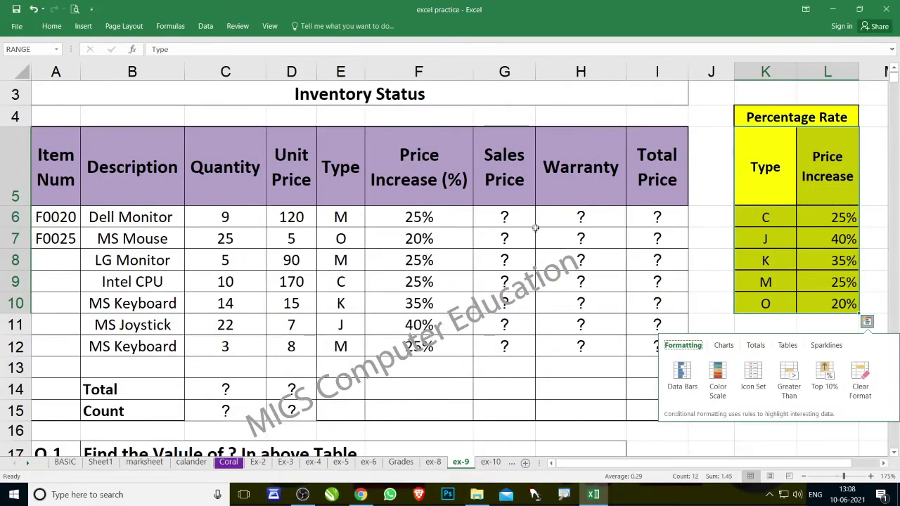
{"action": "left_click", "coordinate": [535, 227]}
{"action": "mouse_move", "coordinate": [743, 167]}
{"action": "left_mouse_down"}
{"action": "mouse_move", "coordinate": [801, 225]}
{"action": "mouse_move", "coordinate": [800, 301]}
{"action": "left_mouse_up"}
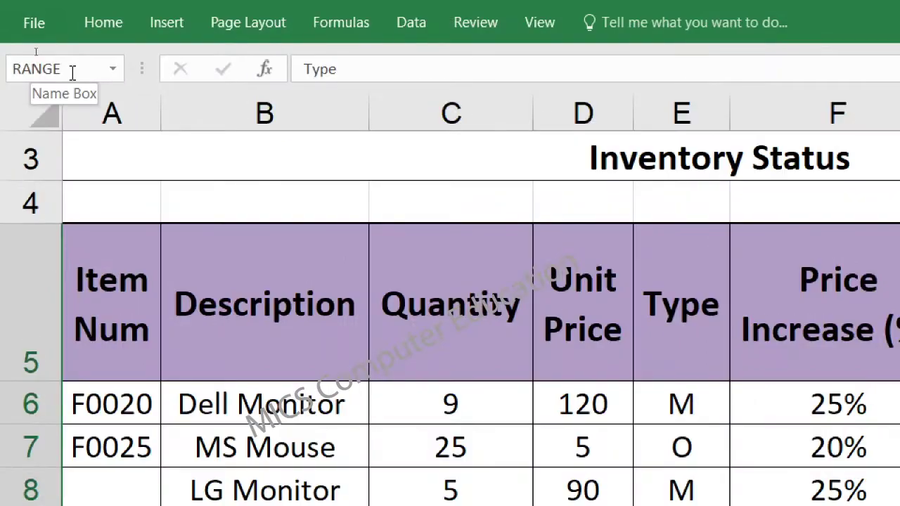
{"action": "left_click", "coordinate": [71, 68]}
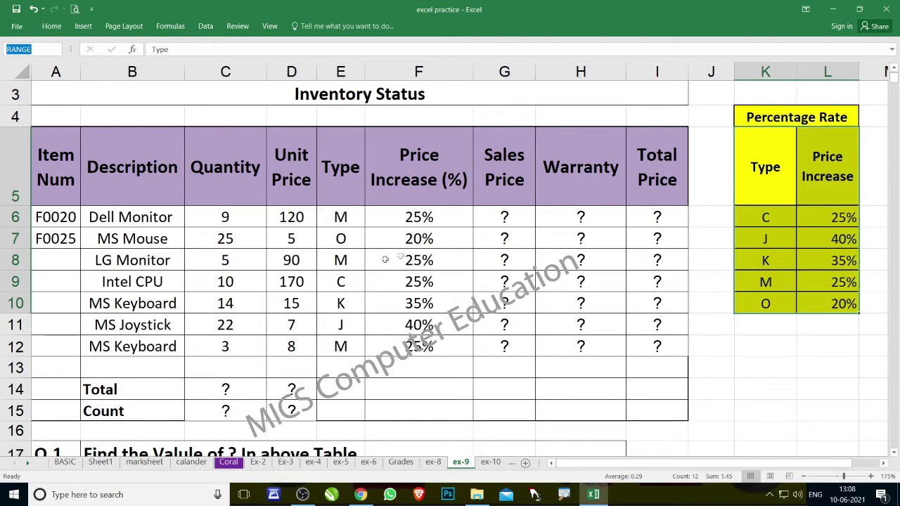
{"action": "left_click", "coordinate": [49, 51]}
{"action": "left_click", "coordinate": [680, 340]}
Step: Enter the test formula =RANGE2 in cell K13
{"action": "left_click", "coordinate": [747, 370]}
{"action": "type", "text": "=RANGE2"}
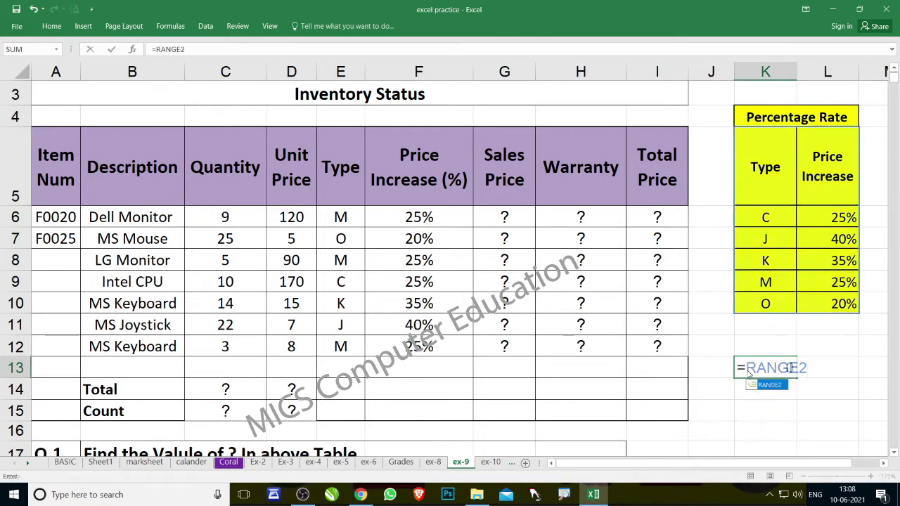
{"action": "key", "text": "Return"}
{"action": "left_click", "coordinate": [777, 371]}
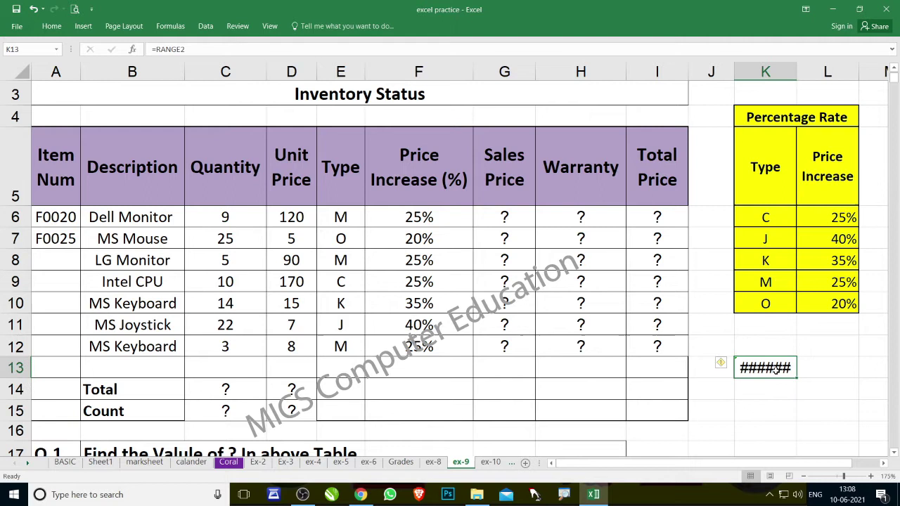
{"action": "type", "text": "=RAN"}
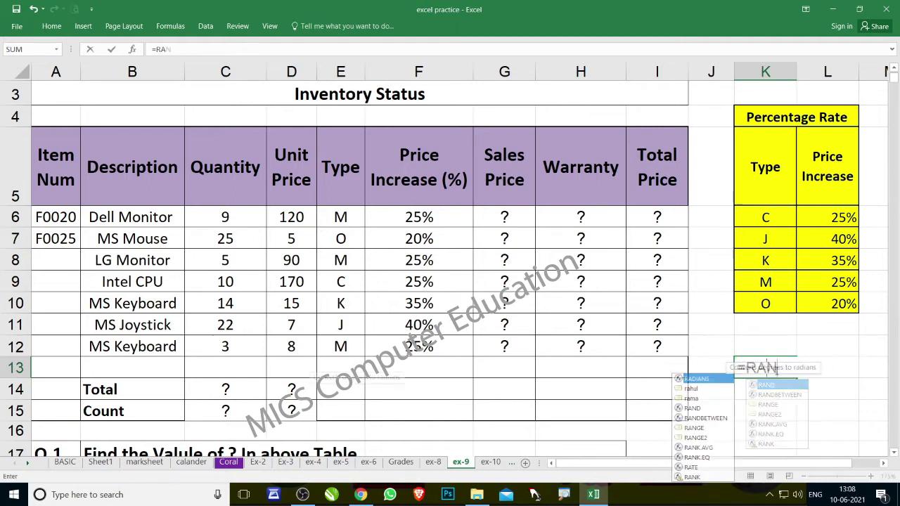
{"action": "type", "text": "GE2"}
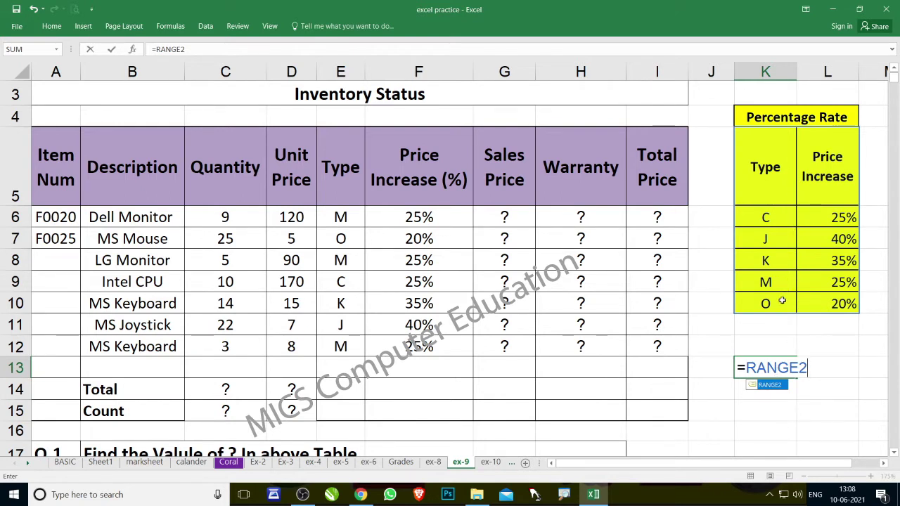
{"action": "key", "text": "ctrl+Return"}
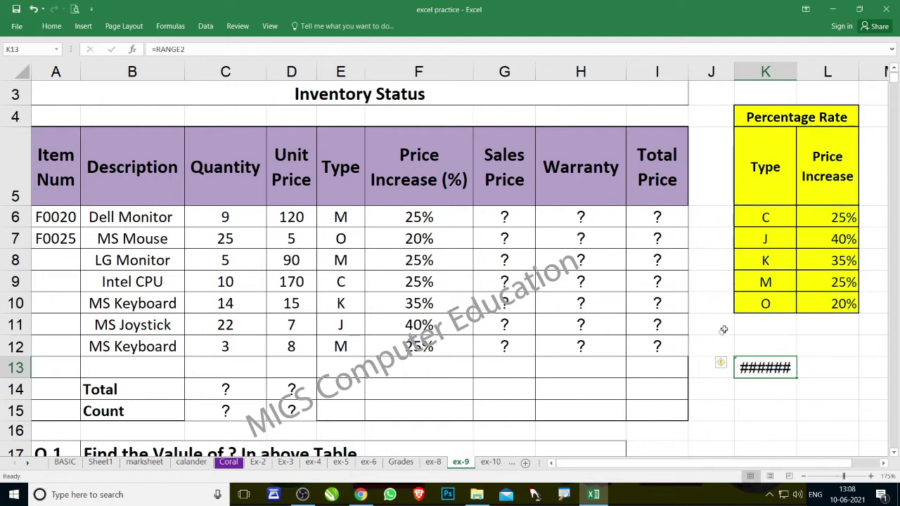
Step: Try =RANGE in K12, cancel it, and clear the test cells K12:K13
{"action": "left_click_drag", "start_coordinate": [765, 180], "coordinate": [814, 302]}
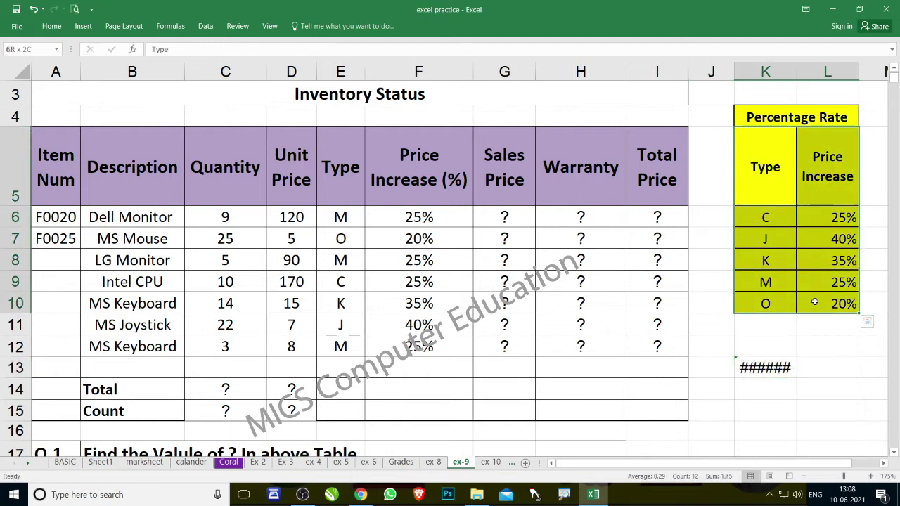
{"action": "left_click", "coordinate": [765, 352]}
{"action": "type", "text": "=RA"}
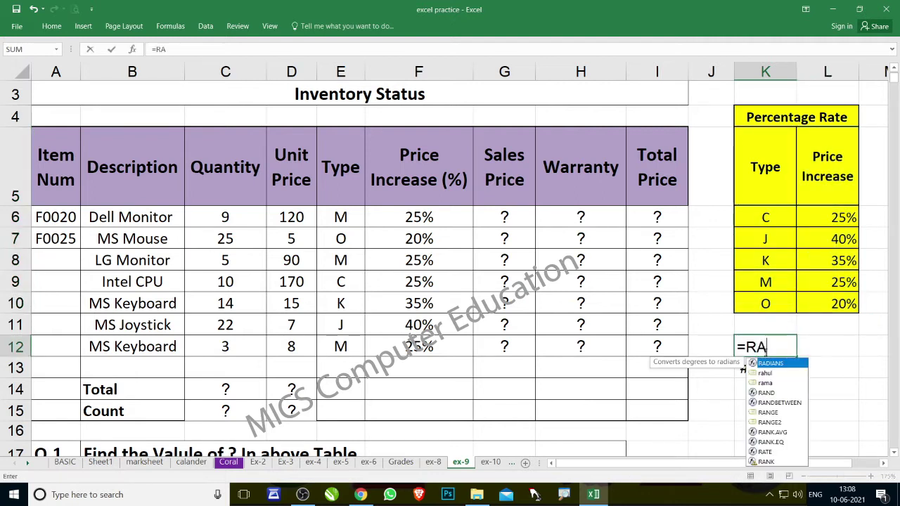
{"action": "type", "text": "NGE"}
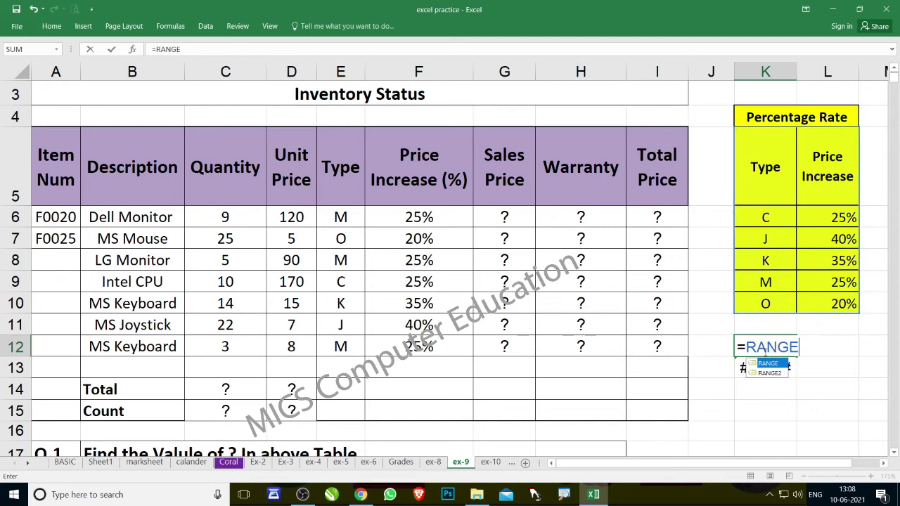
{"action": "key", "text": "Down"}
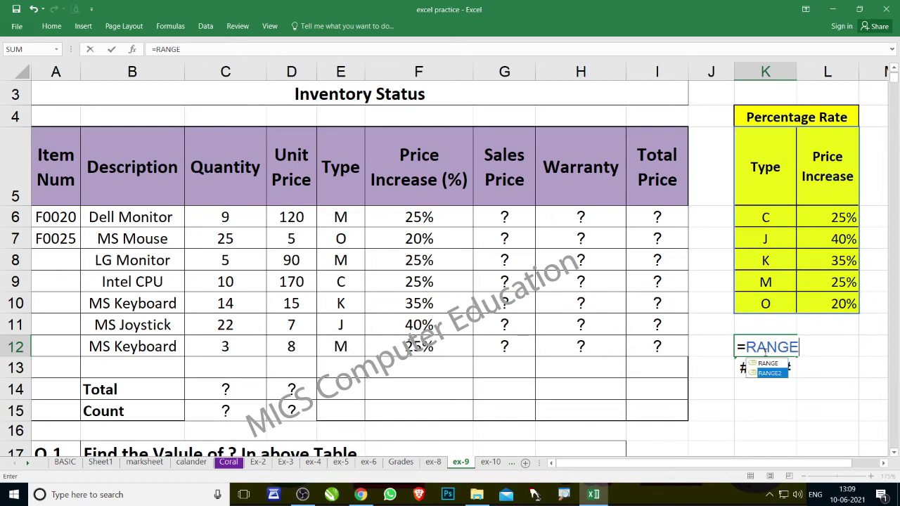
{"action": "key", "text": "Escape"}
{"action": "key", "text": "Escape"}
{"action": "left_click_drag", "start_coordinate": [765, 347], "coordinate": [771, 371]}
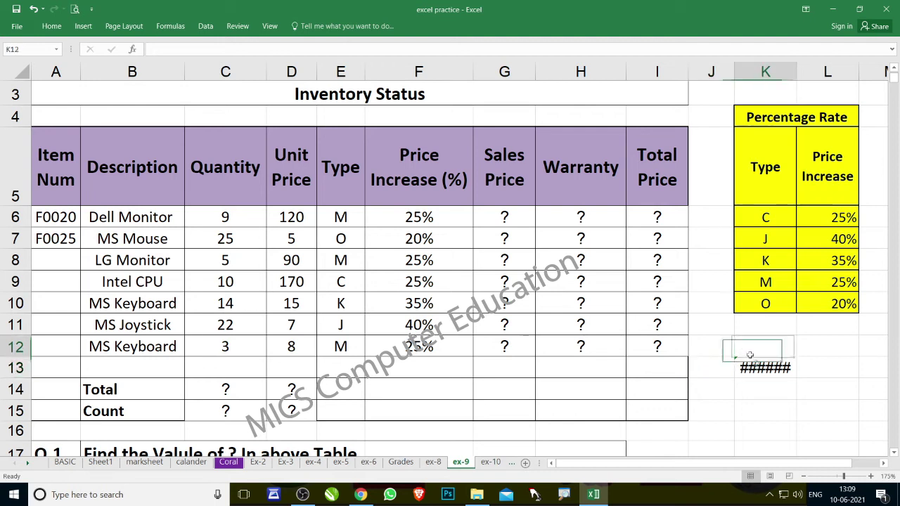
{"action": "left_click", "coordinate": [171, 27]}
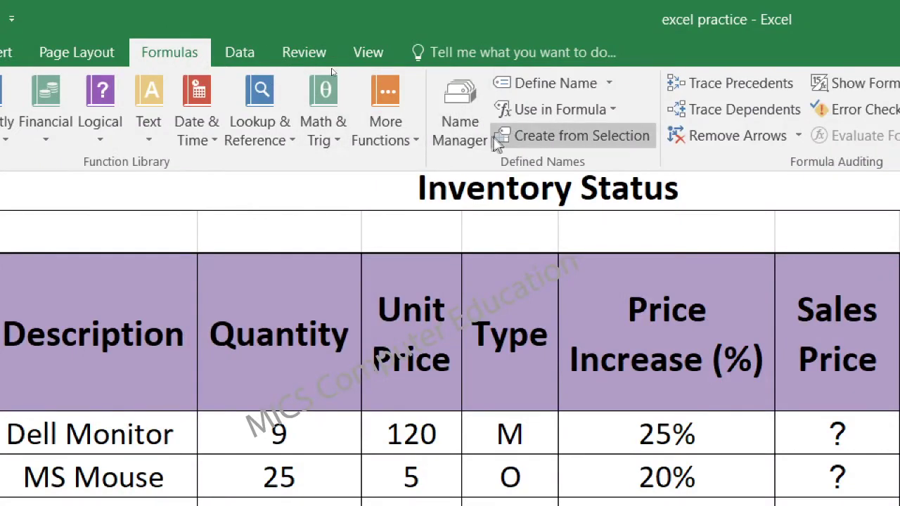
Step: Delete the RANGE2 defined name, leaving F6:F12 showing #NAME? errors
{"action": "left_click", "coordinate": [466, 137]}
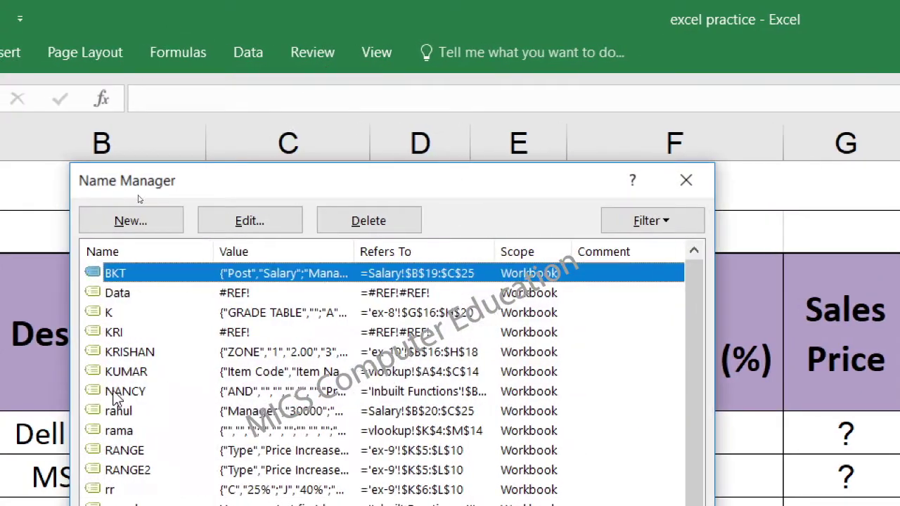
{"action": "scroll", "coordinate": [116, 398], "scroll_direction": "down", "scroll_amount": 1}
{"action": "left_click", "coordinate": [135, 415]}
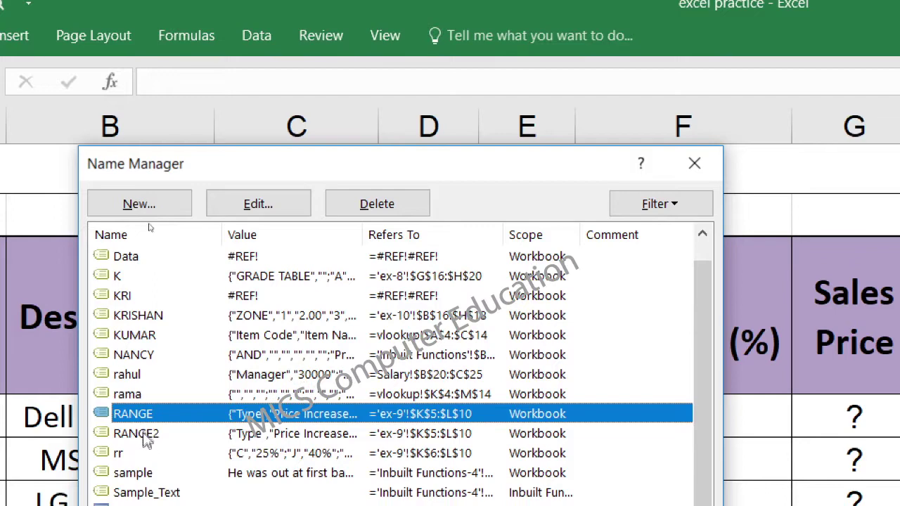
{"action": "left_click", "coordinate": [145, 436]}
{"action": "left_click", "coordinate": [380, 208]}
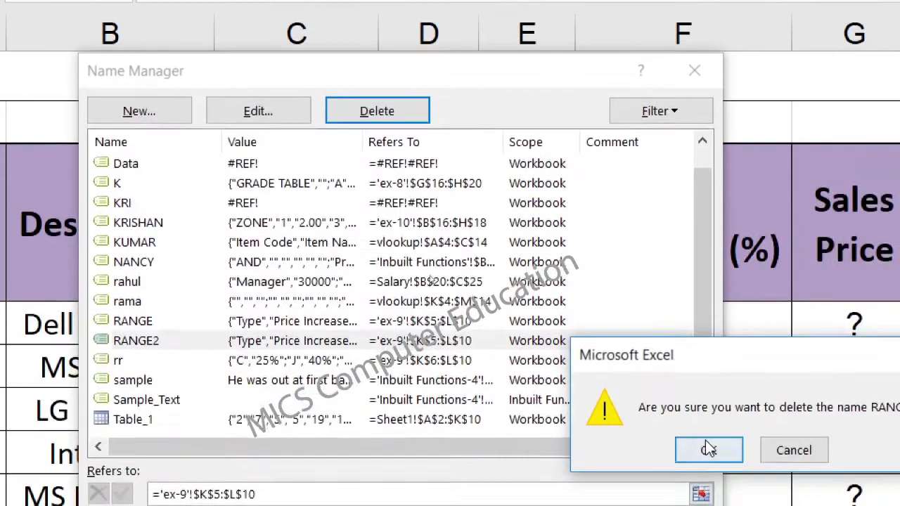
{"action": "left_click", "coordinate": [705, 439]}
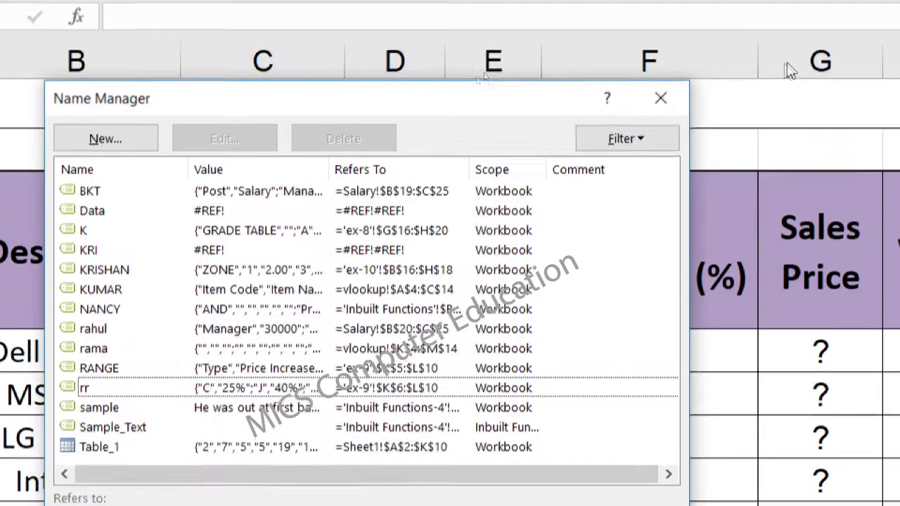
{"action": "left_click", "coordinate": [659, 98]}
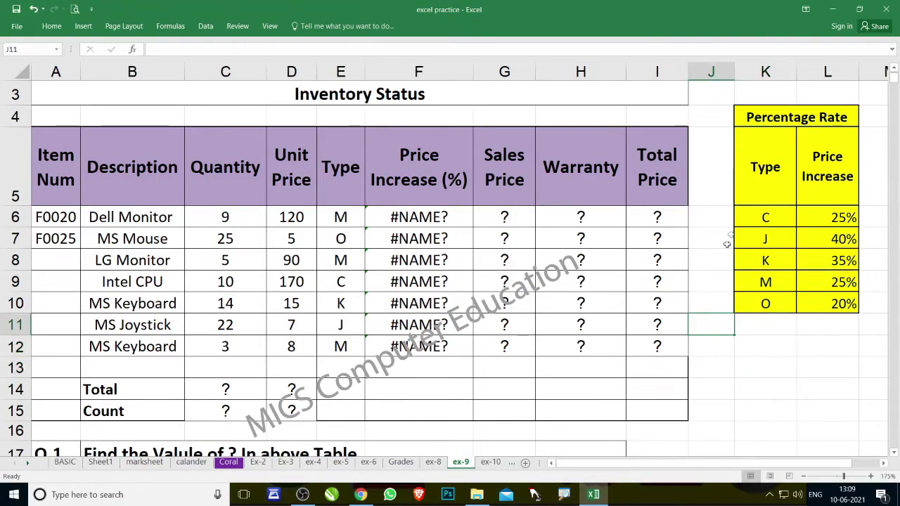
{"action": "left_click_drag", "start_coordinate": [763, 163], "coordinate": [840, 303]}
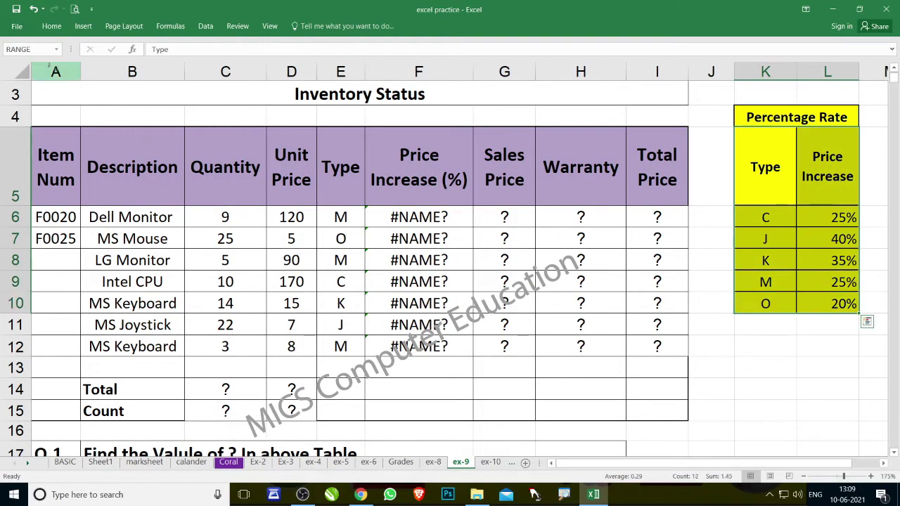
{"action": "left_click", "coordinate": [744, 371]}
{"action": "type", "text": "=RAN"}
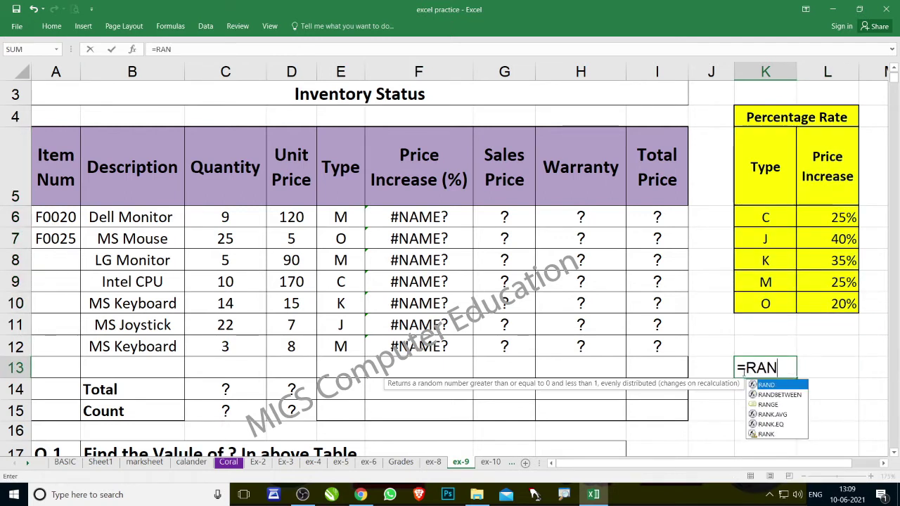
{"action": "type", "text": "G"}
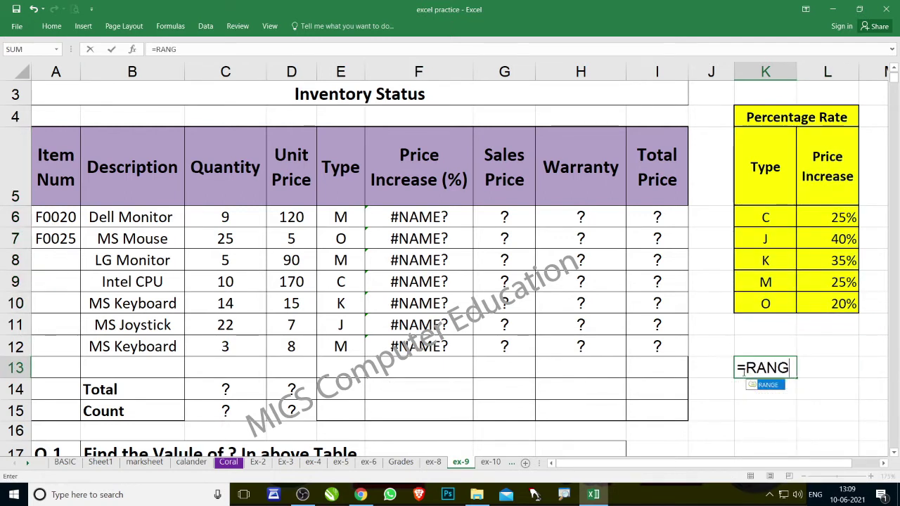
{"action": "type", "text": "E2"}
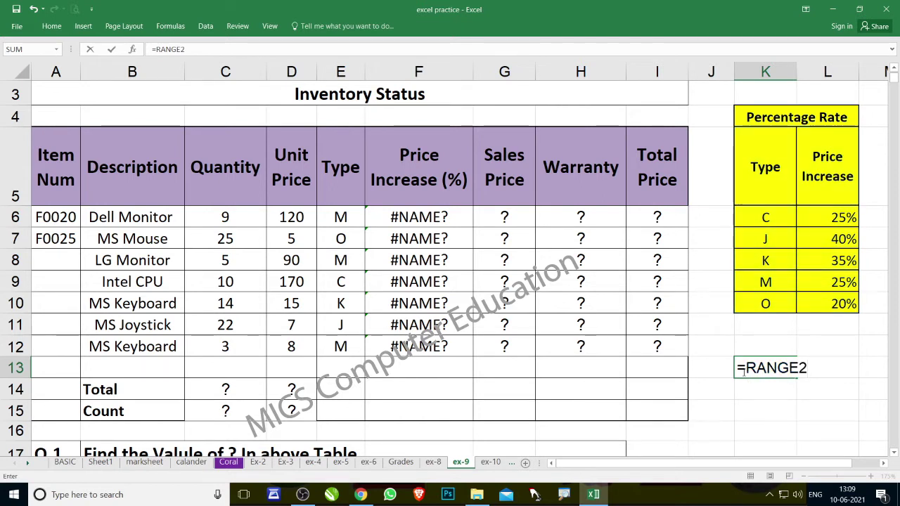
{"action": "key", "text": "BackSpace"}
{"action": "key", "text": "Escape"}
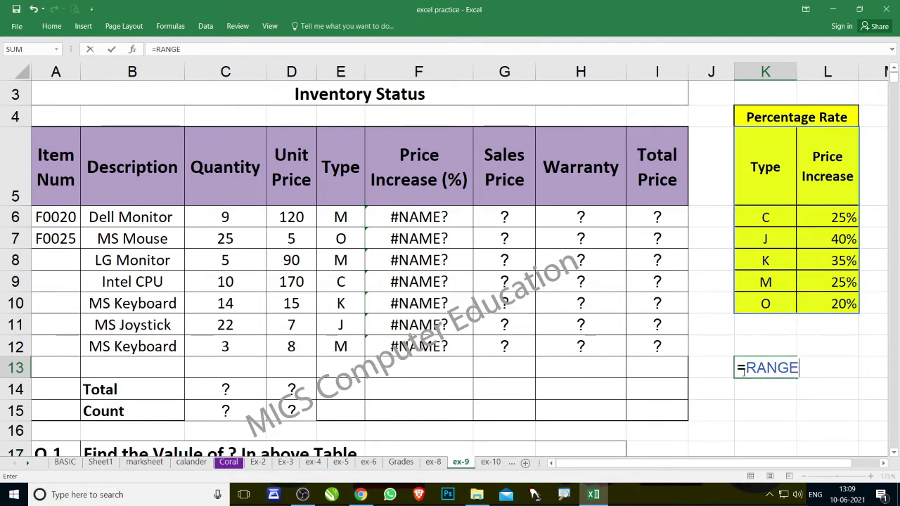
{"action": "key", "text": "Escape"}
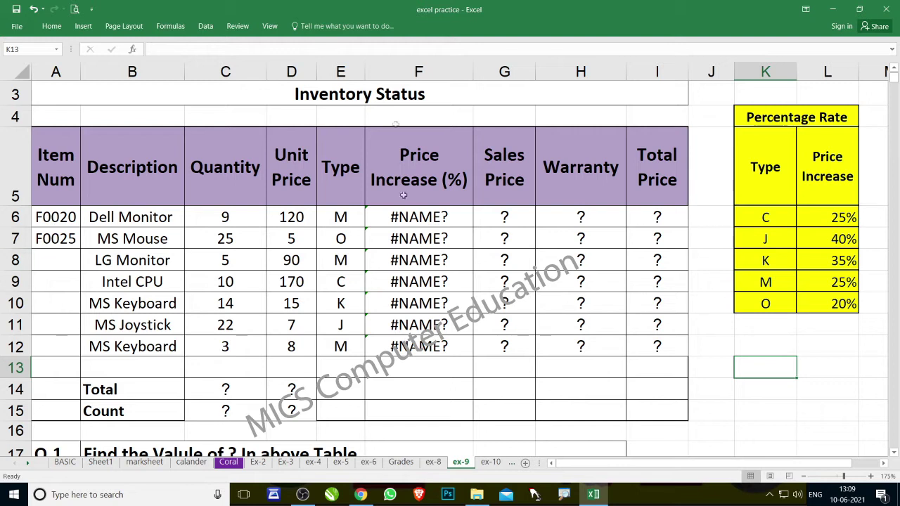
{"action": "left_click_drag", "start_coordinate": [755, 168], "coordinate": [805, 289]}
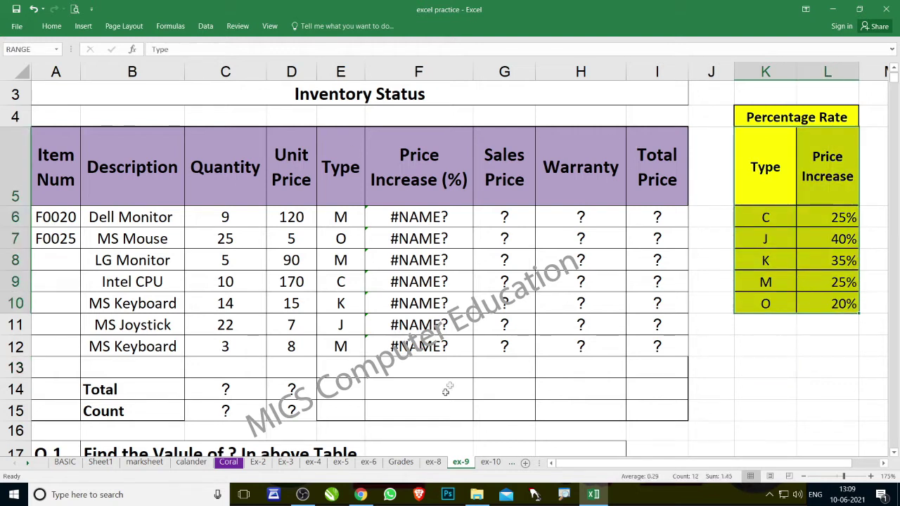
{"action": "left_click", "coordinate": [407, 218]}
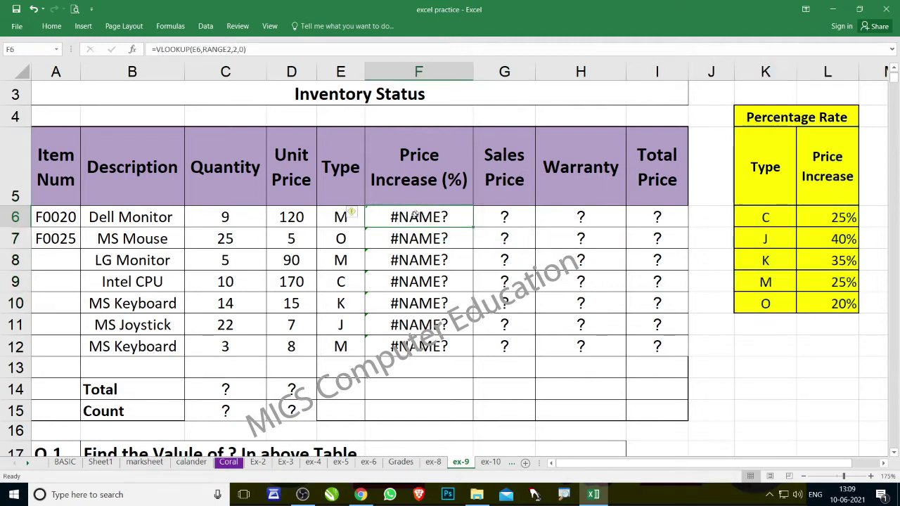
{"action": "left_click_drag", "start_coordinate": [415, 216], "coordinate": [431, 336]}
{"action": "key", "text": "Delete"}
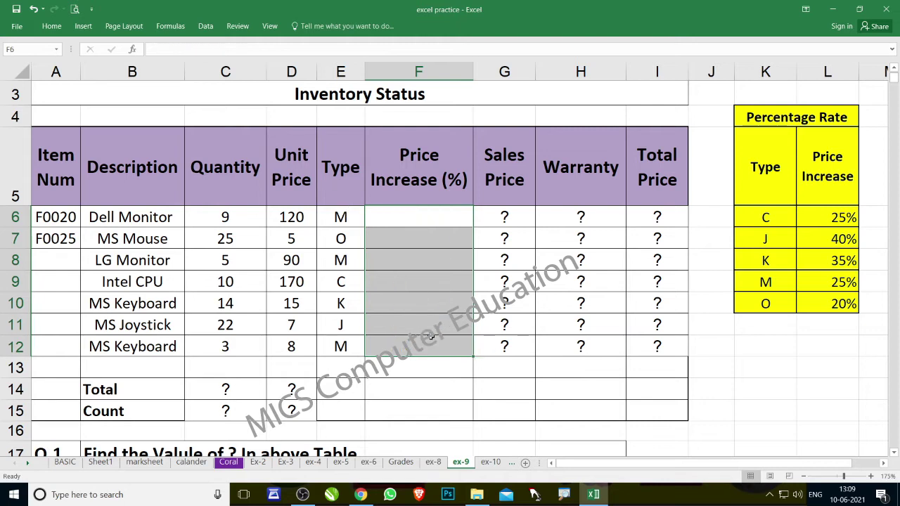
{"action": "left_click", "coordinate": [431, 346]}
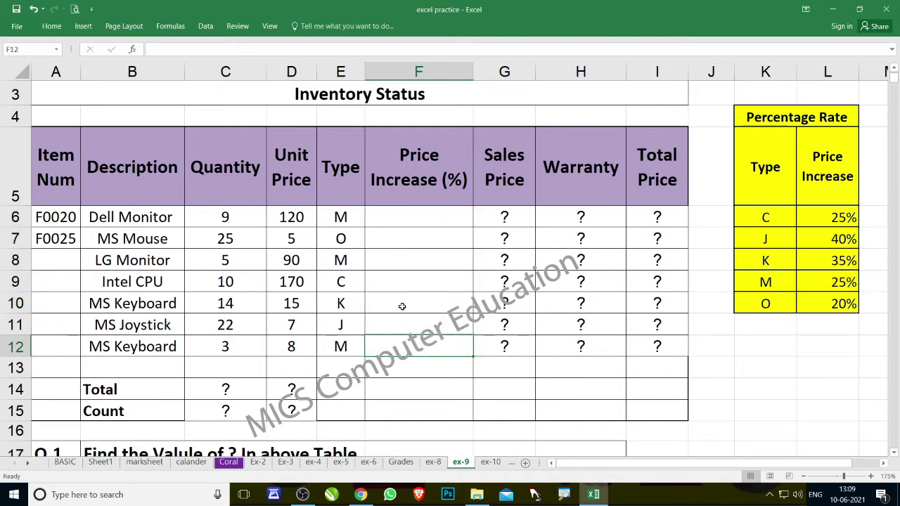
{"action": "scroll", "coordinate": [403, 306], "scroll_direction": "down", "scroll_amount": 3}
{"action": "scroll", "coordinate": [134, 259], "scroll_direction": "up", "scroll_amount": 1}
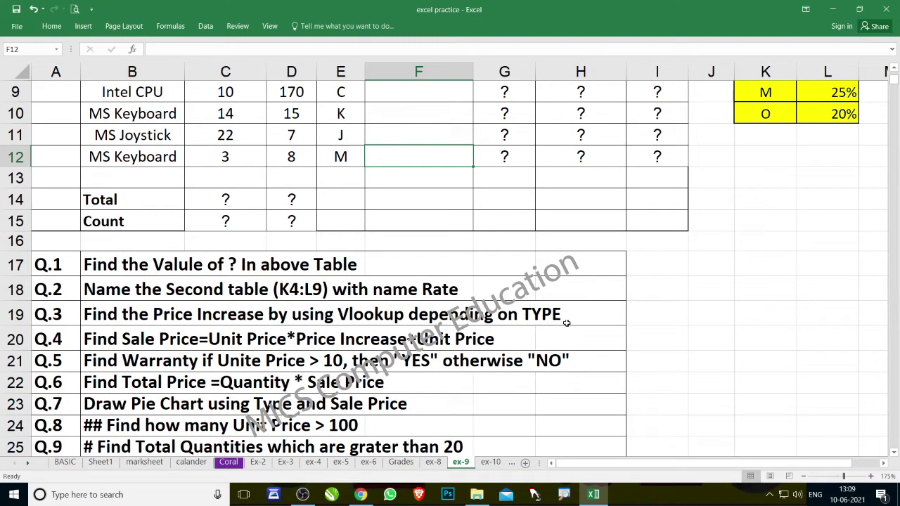
{"action": "scroll", "coordinate": [566, 322], "scroll_direction": "up", "scroll_amount": 3}
{"action": "left_click_drag", "start_coordinate": [340, 267], "coordinate": [341, 396]}
{"action": "left_click_drag", "start_coordinate": [769, 212], "coordinate": [773, 352]}
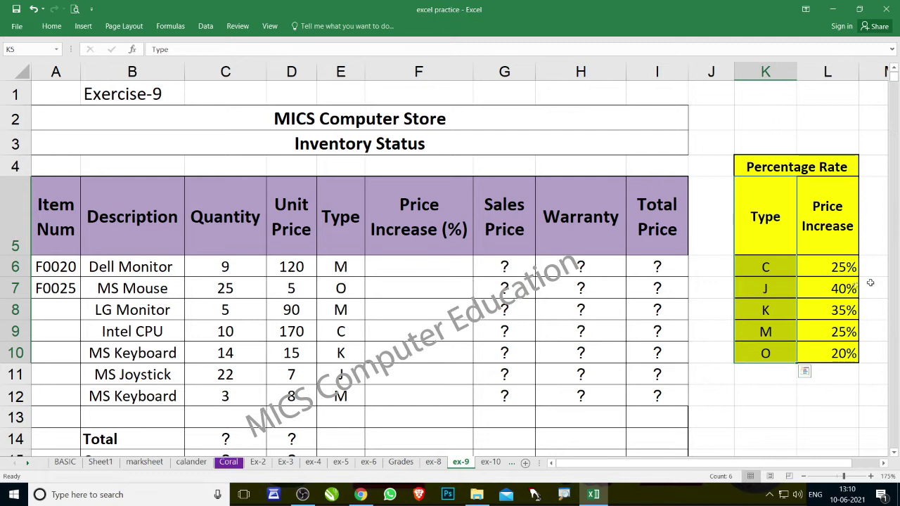
Step: Enter =VLOOKUP(E6,RANGE,2,0) in F6, returning 25% for the Dell Monitor
{"action": "left_click", "coordinate": [454, 276]}
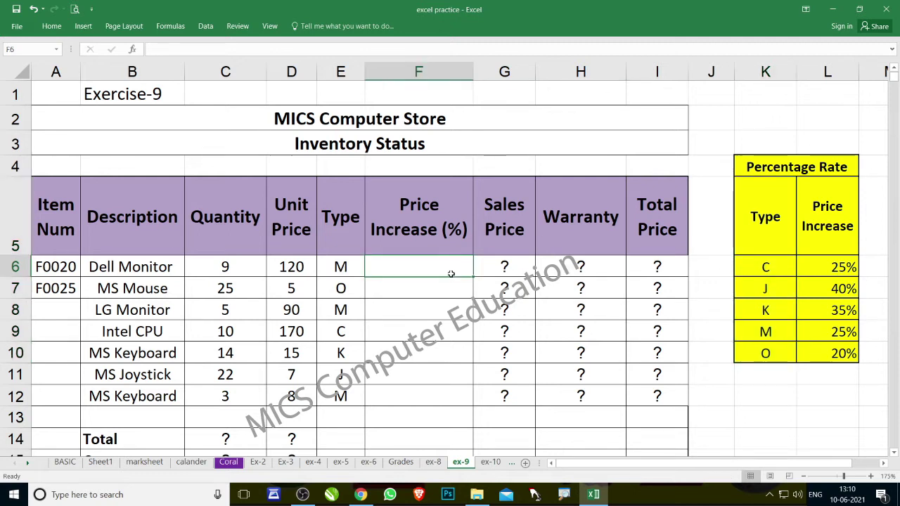
{"action": "type", "text": "="}
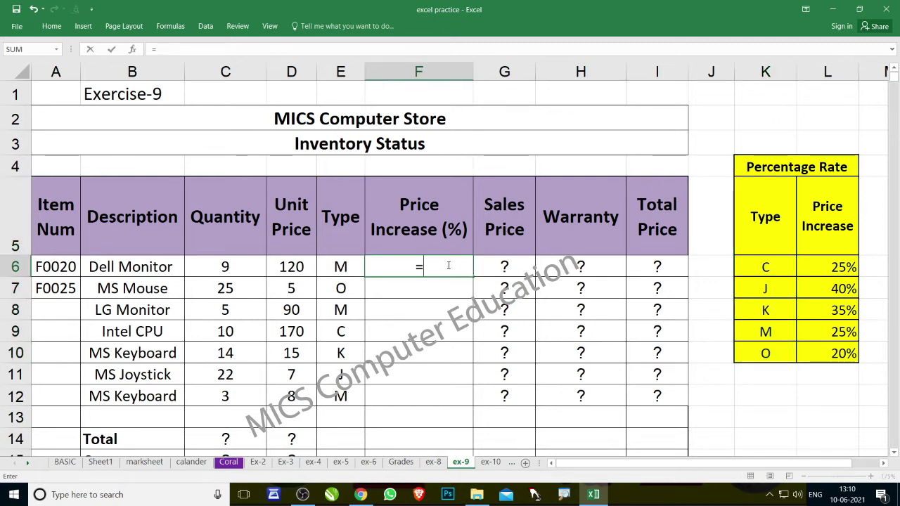
{"action": "type", "text": "VL"}
{"action": "key", "text": "Tab"}
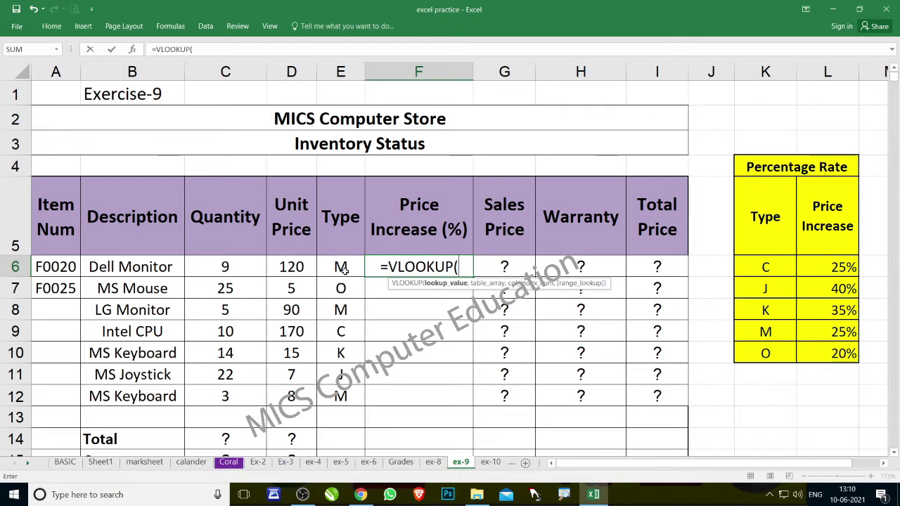
{"action": "left_click", "coordinate": [344, 271]}
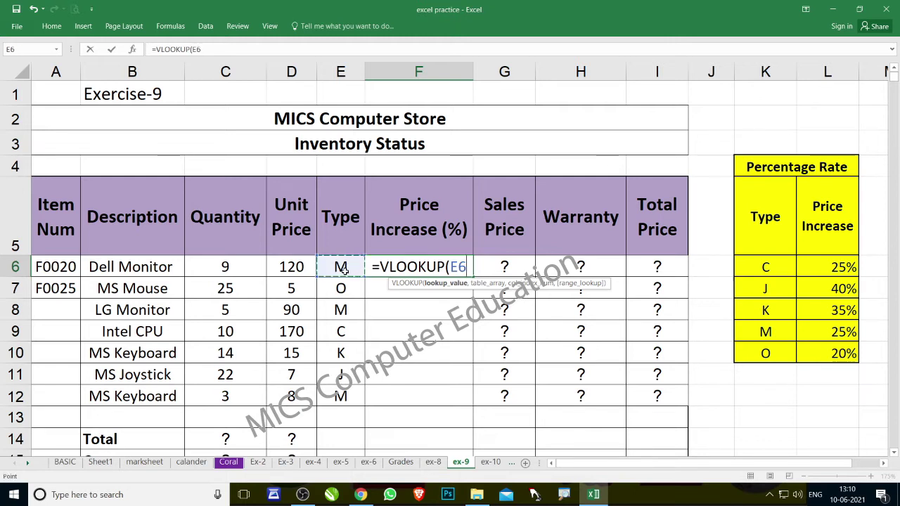
{"action": "type", "text": ","}
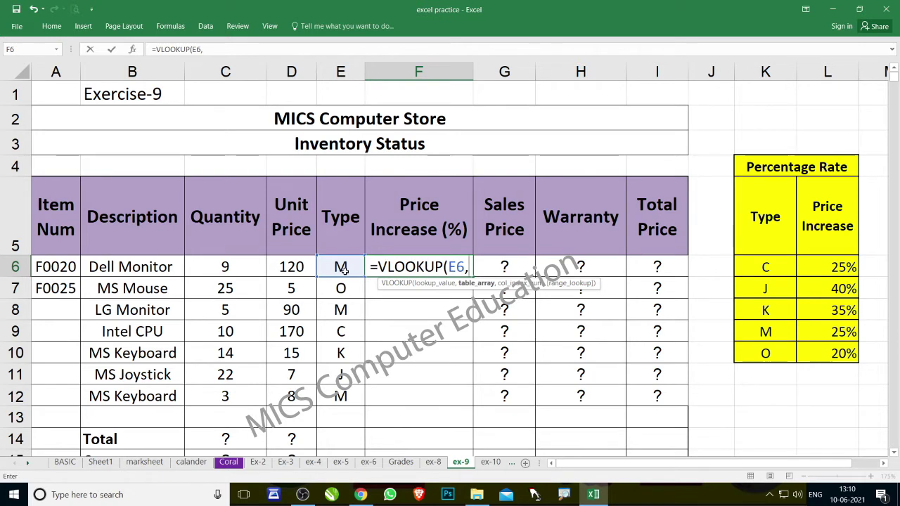
{"action": "type", "text": "RANGE"}
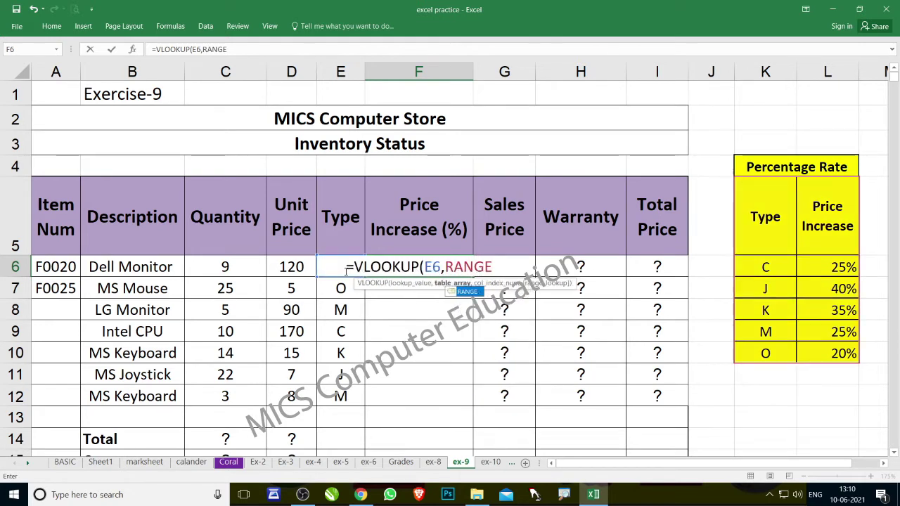
{"action": "type", "text": ","}
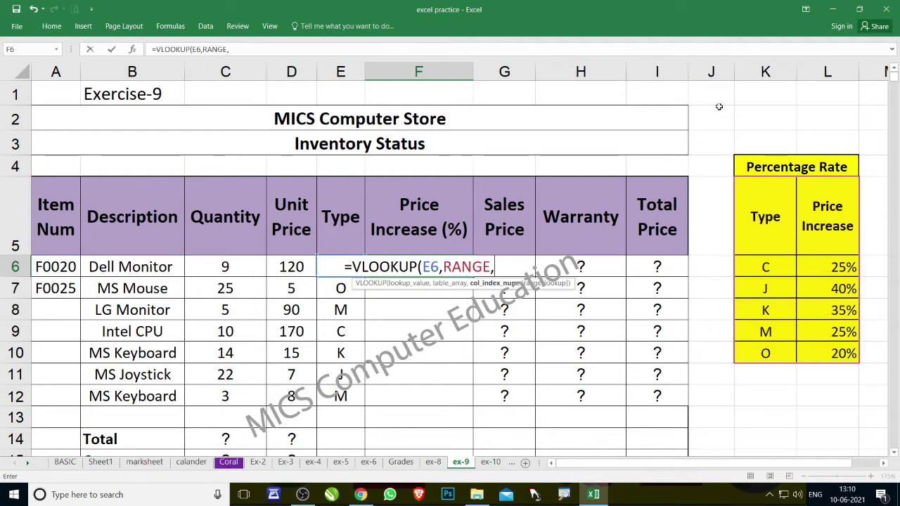
{"action": "type", "text": "2"}
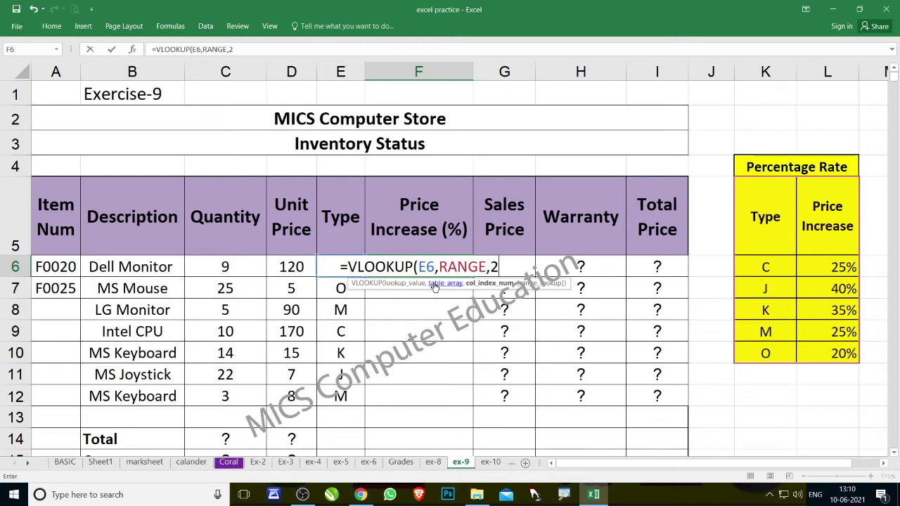
{"action": "type", "text": ",0"}
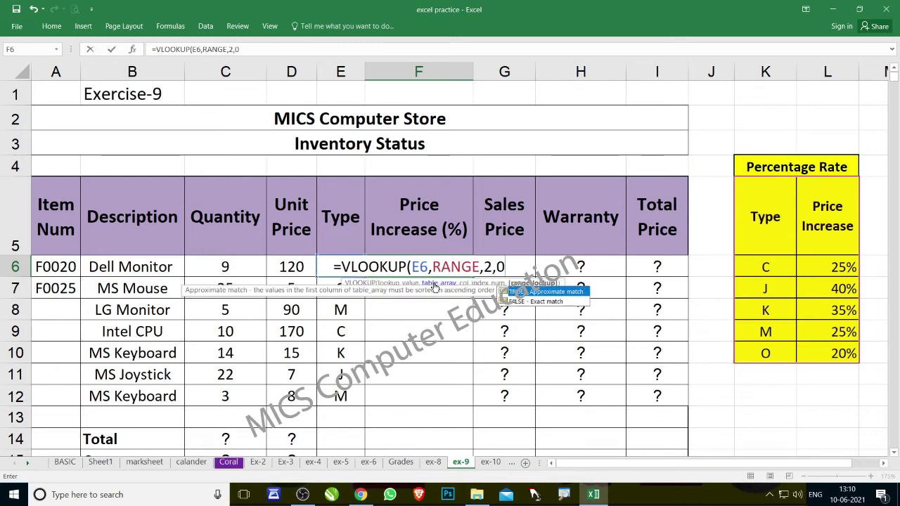
{"action": "type", "text": ")"}
{"action": "key", "text": "Return"}
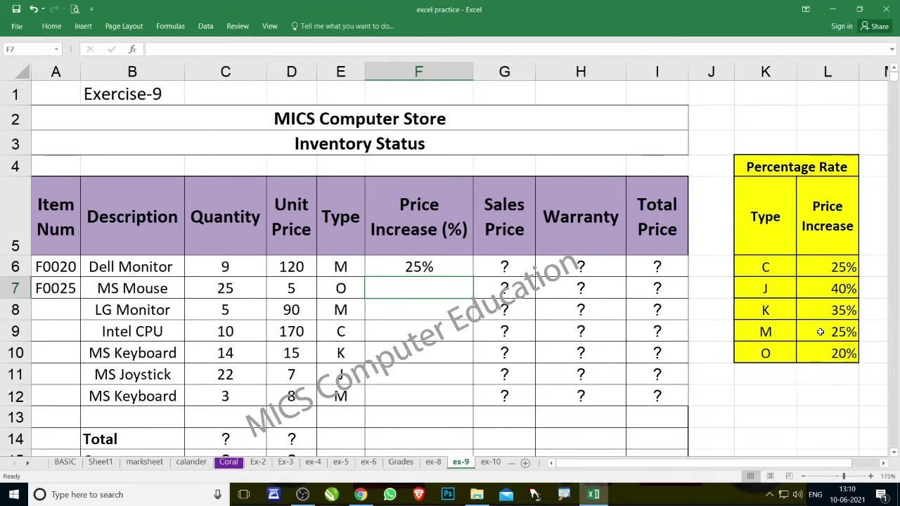
Step: Copy F6's lookup formula down to F12, giving 20%, 25%, 25%, 35%, 40%, 25%
{"action": "left_click", "coordinate": [461, 271]}
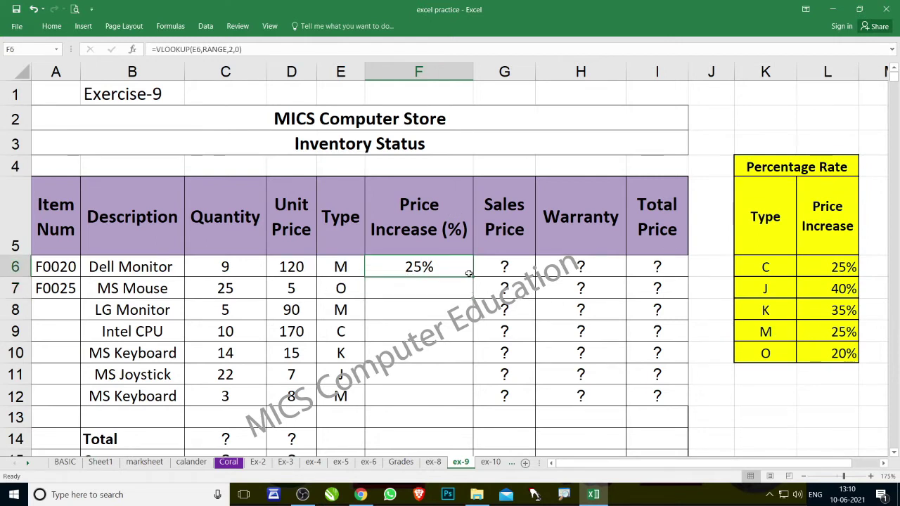
{"action": "double_click", "coordinate": [474, 277]}
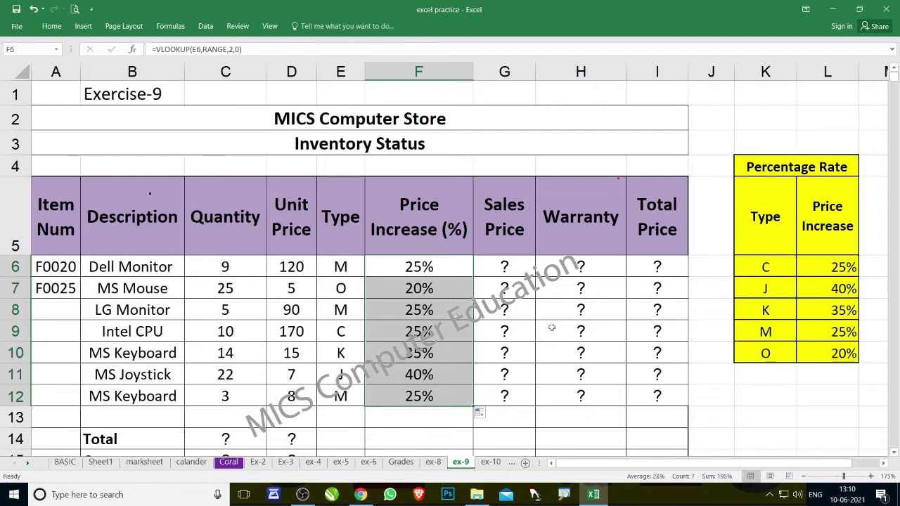
{"action": "scroll", "coordinate": [411, 347], "scroll_direction": "down", "scroll_amount": 2}
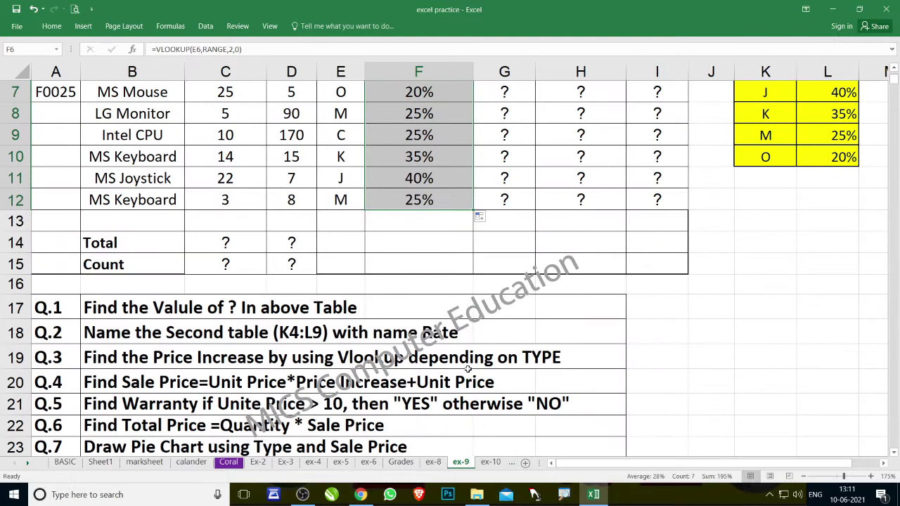
{"action": "scroll", "coordinate": [330, 346], "scroll_direction": "down", "scroll_amount": 1}
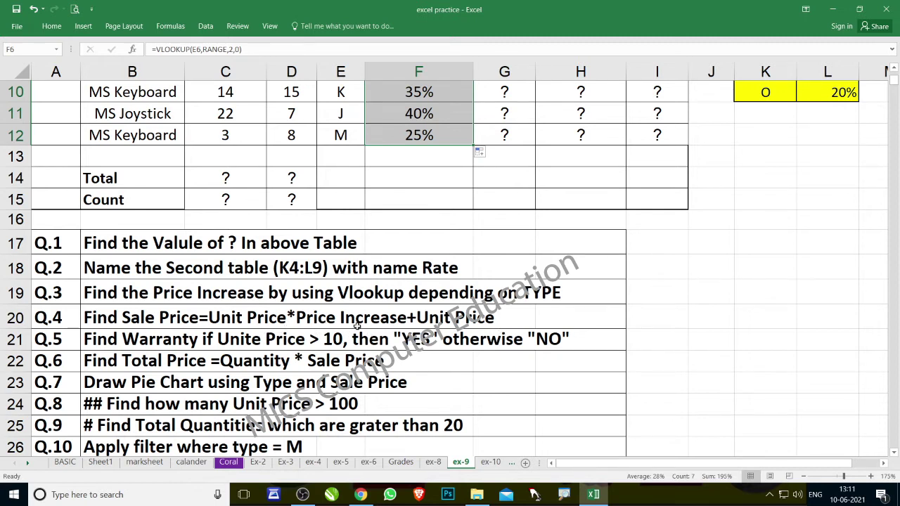
{"action": "scroll", "coordinate": [515, 340], "scroll_direction": "up", "scroll_amount": 1}
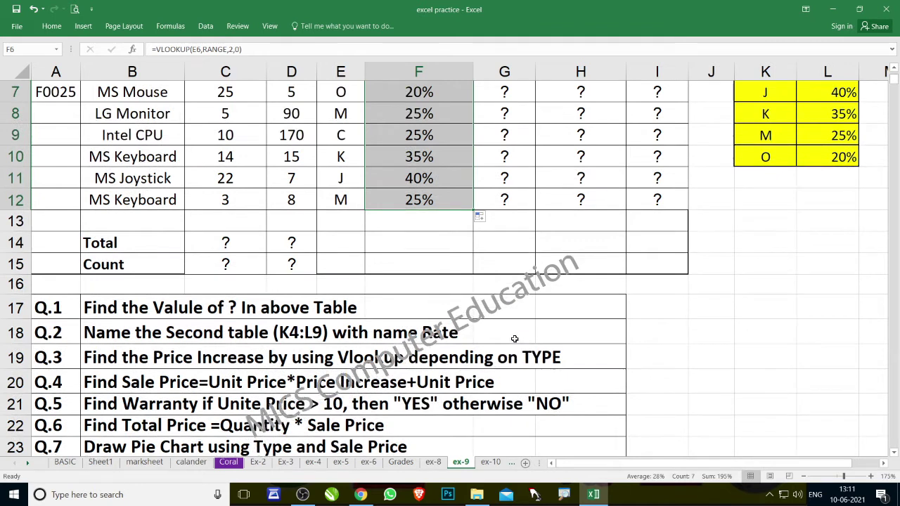
{"action": "scroll", "coordinate": [519, 324], "scroll_direction": "up", "scroll_amount": 1}
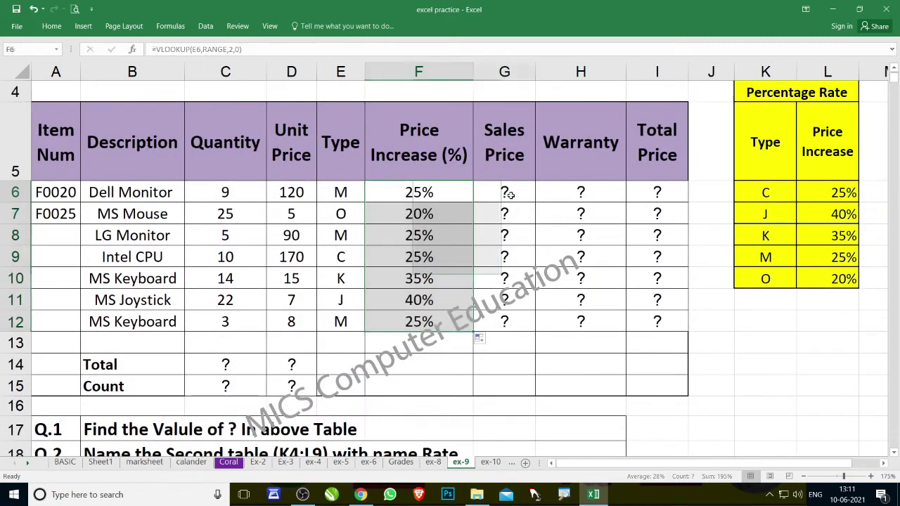
Step: Enter =D6*F6+D6 in G6, giving a Sales Price of 150 for the Dell Monitor
{"action": "double_click", "coordinate": [509, 197]}
{"action": "type", "text": "="}
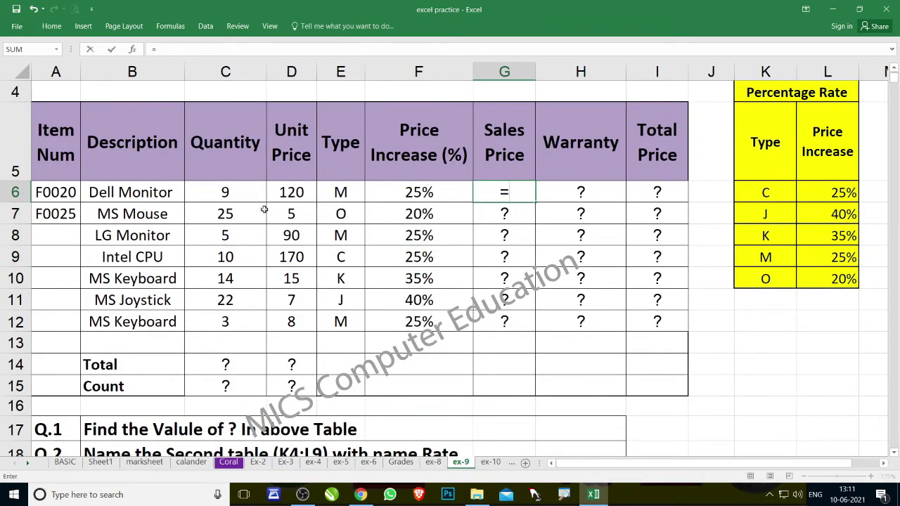
{"action": "left_click", "coordinate": [285, 193]}
{"action": "type", "text": "*"}
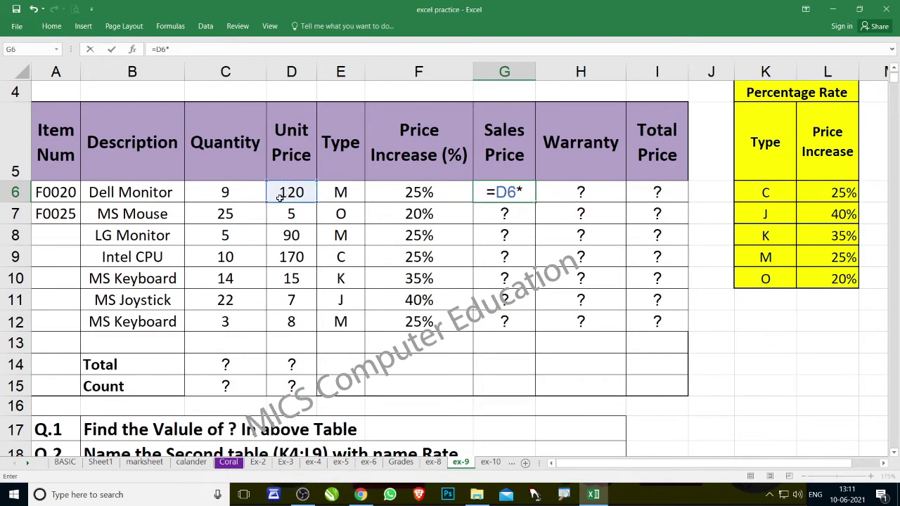
{"action": "scroll", "coordinate": [408, 275], "scroll_direction": "down", "scroll_amount": 2}
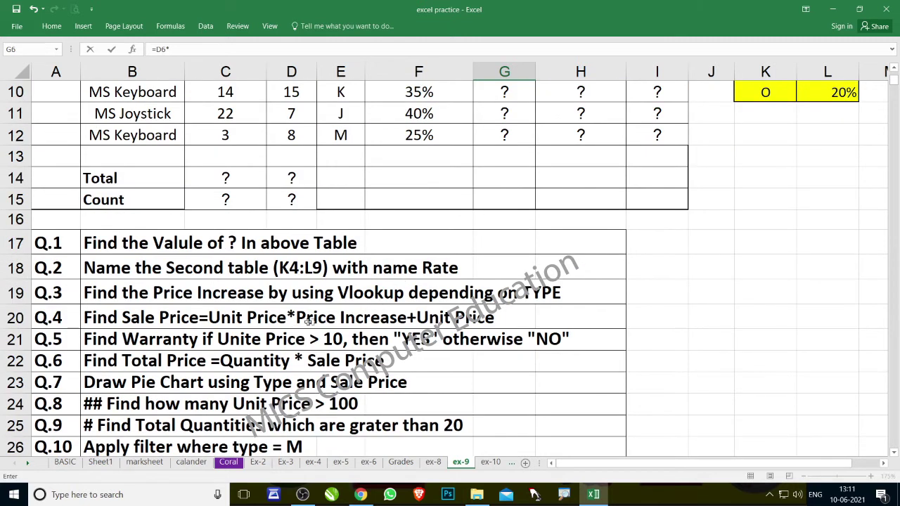
{"action": "scroll", "coordinate": [395, 345], "scroll_direction": "up", "scroll_amount": 3}
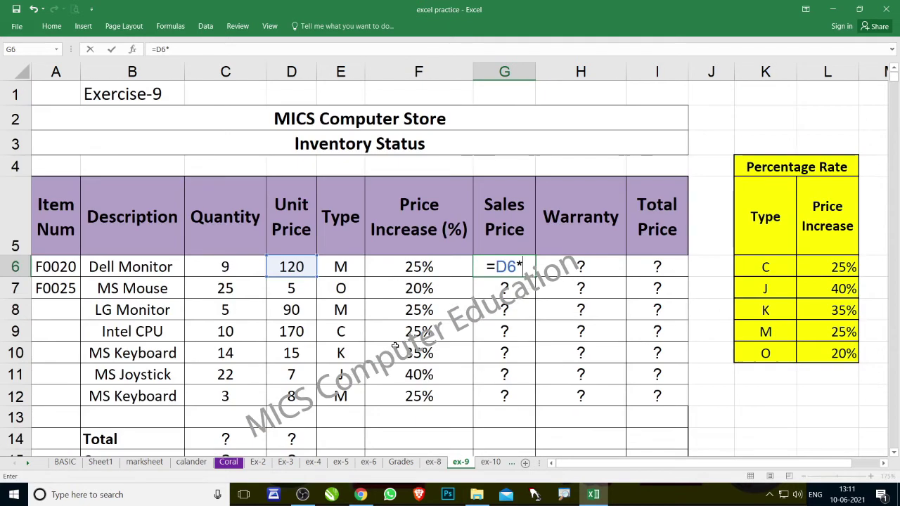
{"action": "left_click", "coordinate": [402, 274]}
{"action": "type", "text": "+"}
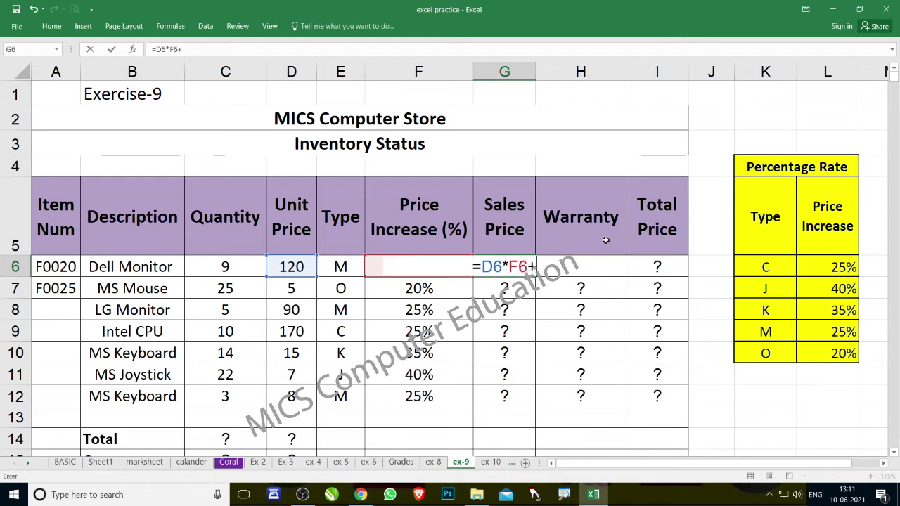
{"action": "left_click", "coordinate": [300, 267]}
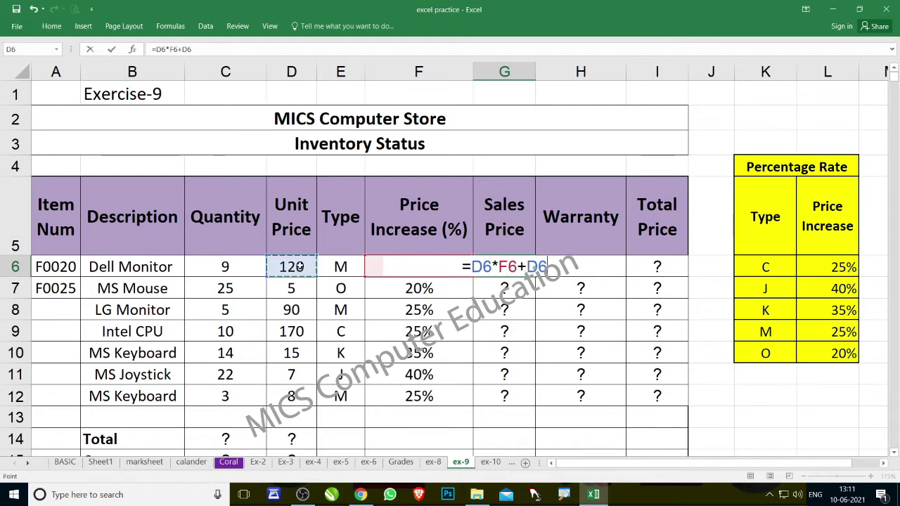
{"action": "key", "text": "Return"}
Step: Copy the Sales Price formula down to G12, giving 20.25, 9.8 and 10 further down
{"action": "scroll", "coordinate": [380, 323], "scroll_direction": "down", "scroll_amount": 2}
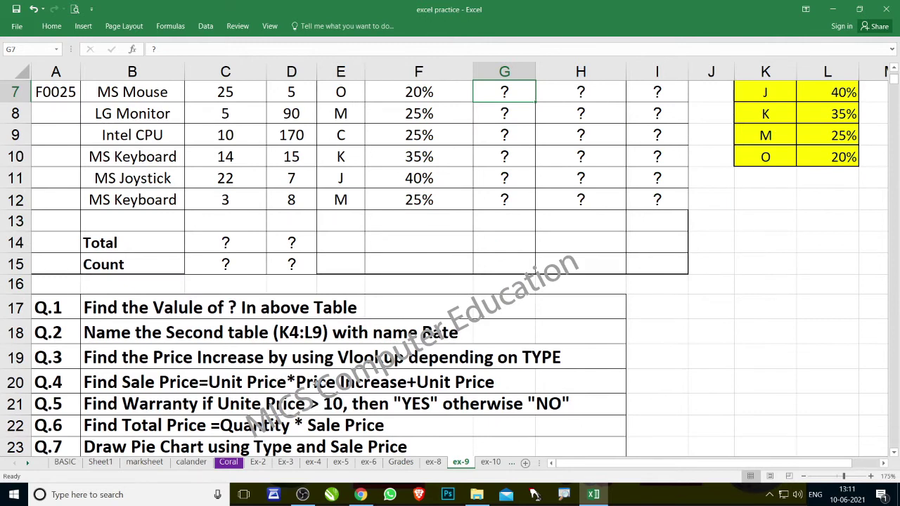
{"action": "scroll", "coordinate": [452, 359], "scroll_direction": "up", "scroll_amount": 2}
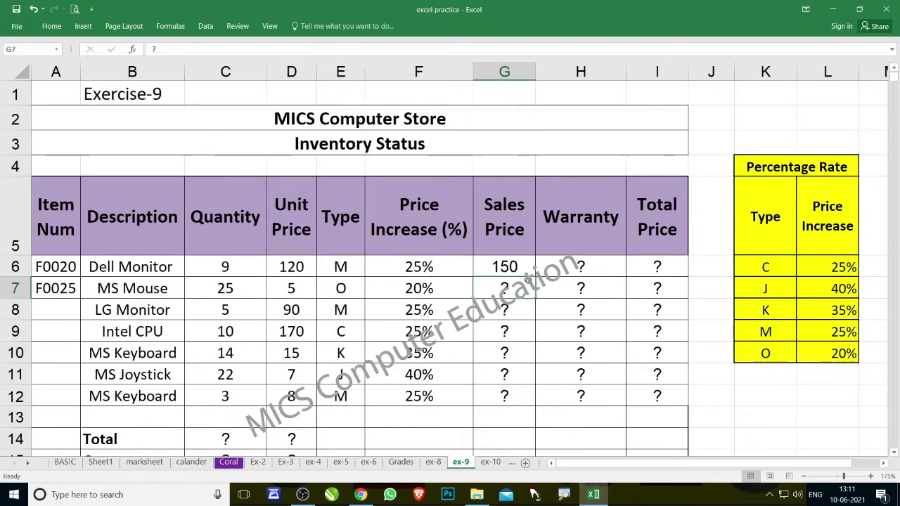
{"action": "left_click", "coordinate": [517, 268]}
{"action": "left_click_drag", "start_coordinate": [534, 277], "coordinate": [520, 397]}
{"action": "scroll", "coordinate": [473, 360], "scroll_direction": "down", "scroll_amount": 3}
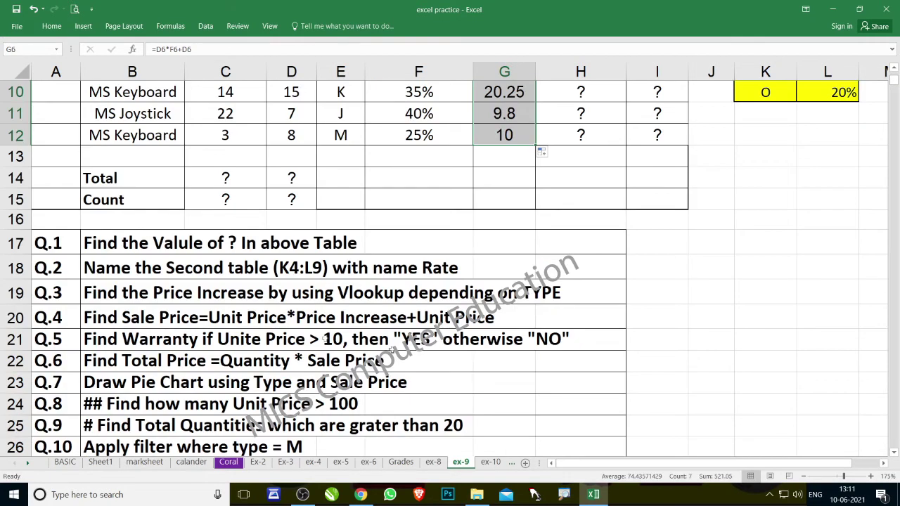
{"action": "left_click", "coordinate": [114, 342]}
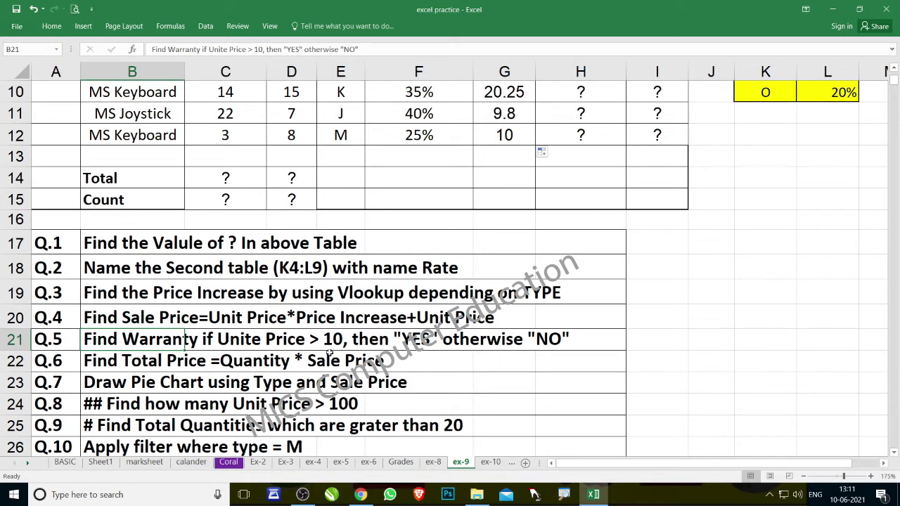
Step: Review the seven Unit Price values in D6:D12 before writing the warranty test
{"action": "scroll", "coordinate": [592, 368], "scroll_direction": "up", "scroll_amount": 3}
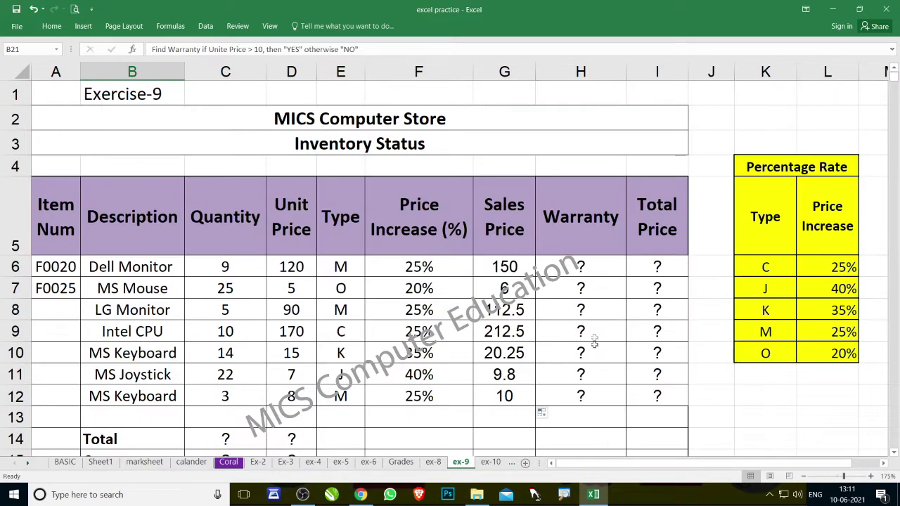
{"action": "left_click", "coordinate": [583, 268]}
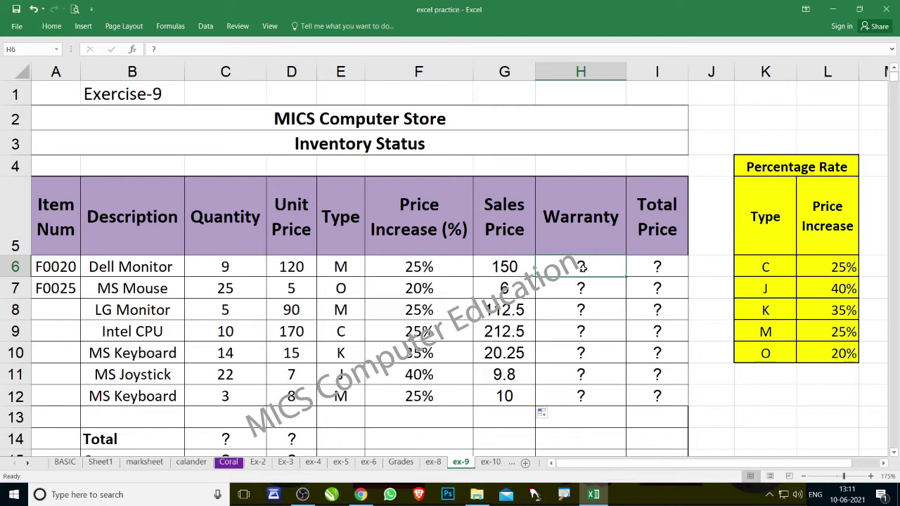
{"action": "scroll", "coordinate": [286, 363], "scroll_direction": "down", "scroll_amount": 2}
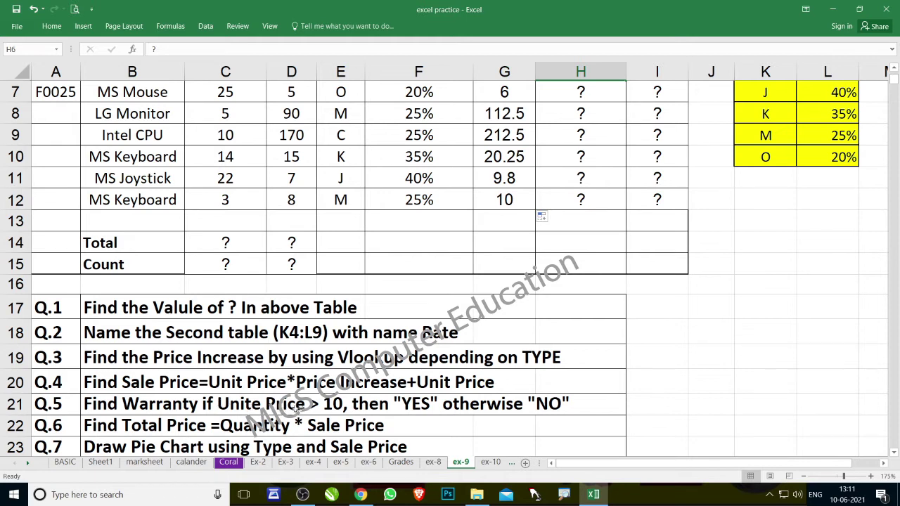
{"action": "scroll", "coordinate": [298, 406], "scroll_direction": "up", "scroll_amount": 2}
{"action": "left_click_drag", "start_coordinate": [299, 270], "coordinate": [293, 391]}
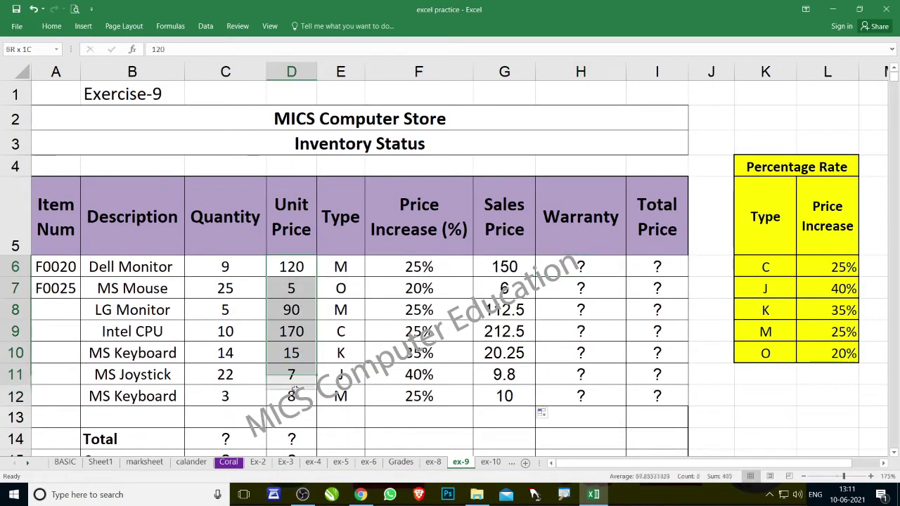
{"action": "left_click_drag", "start_coordinate": [291, 269], "coordinate": [290, 396]}
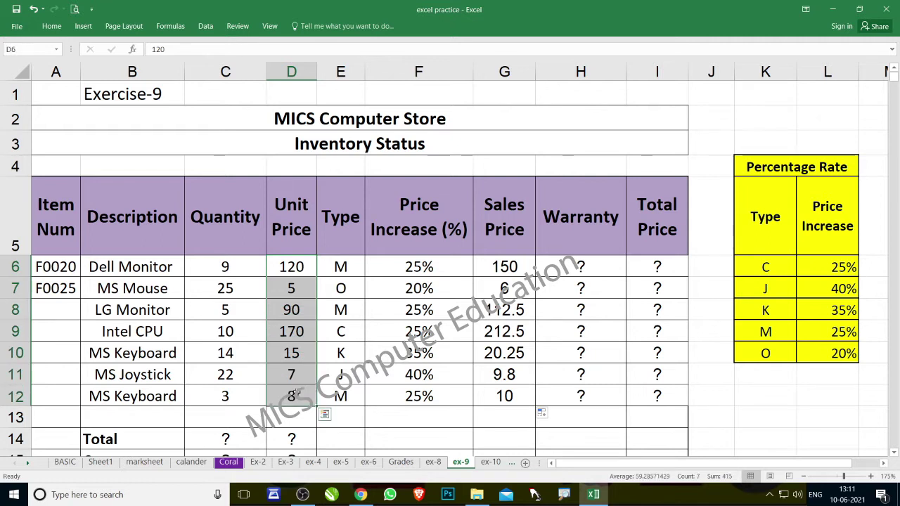
Step: Enter =IF(D6>10,"YES","NO") in H6 for the Dell Monitor's warranty
{"action": "left_click", "coordinate": [603, 264]}
{"action": "type", "text": "="}
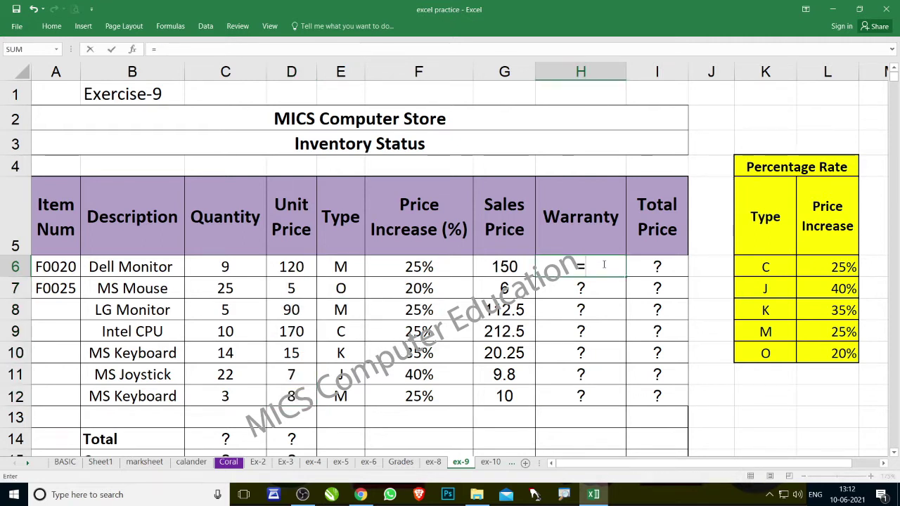
{"action": "type", "text": "IF("}
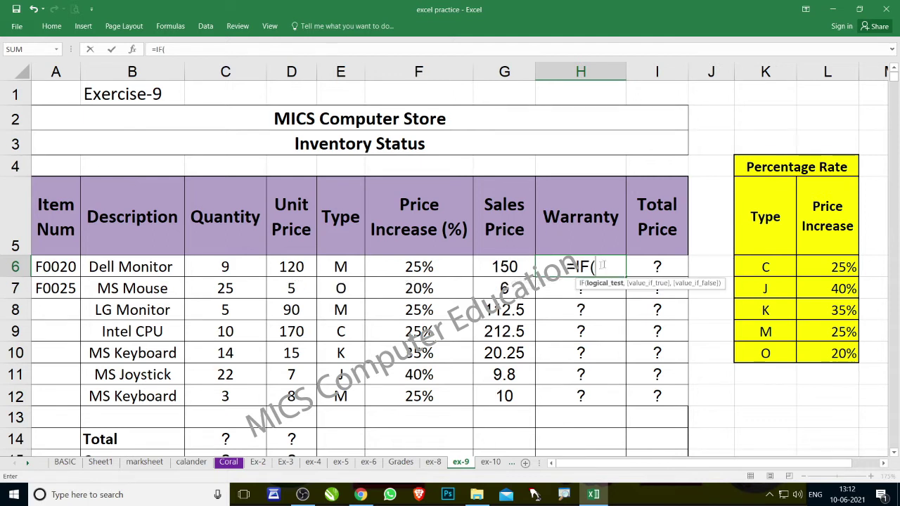
{"action": "left_click", "coordinate": [294, 268]}
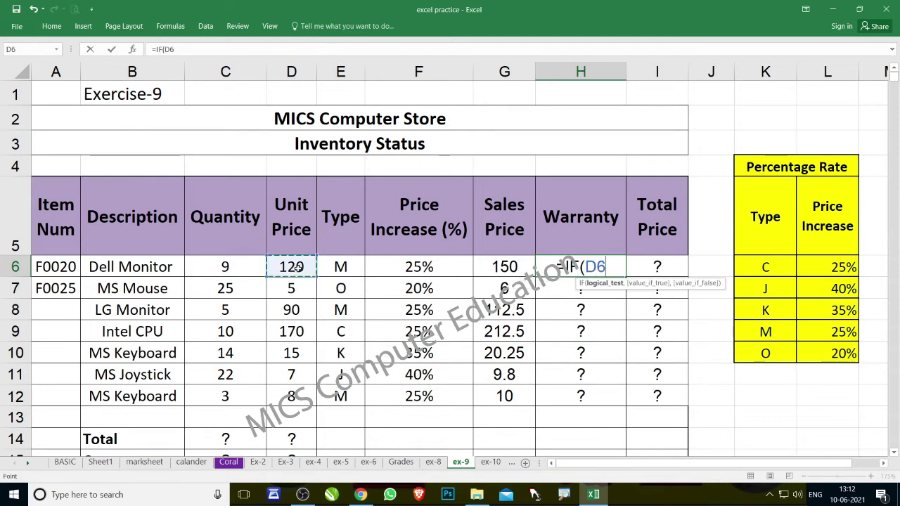
{"action": "type", "text": ">10"}
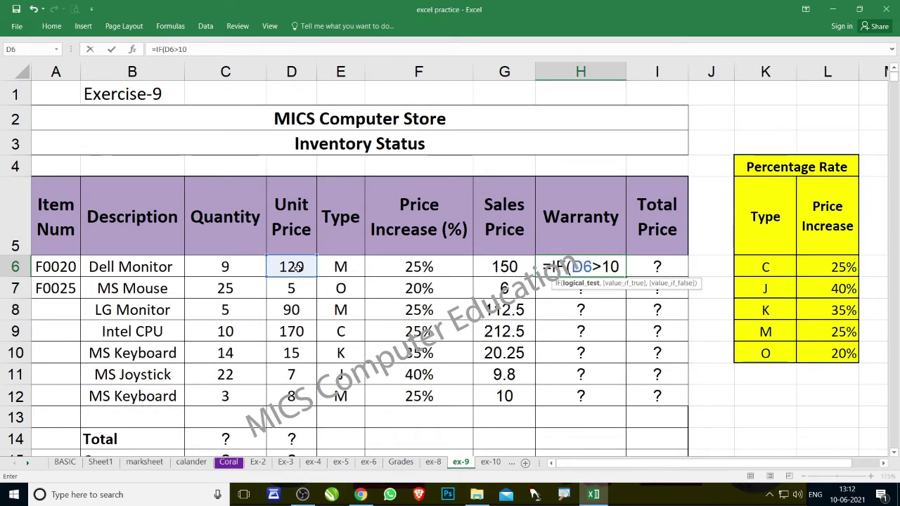
{"action": "key", "text": "Return"}
{"action": "key", "text": "Tab"}
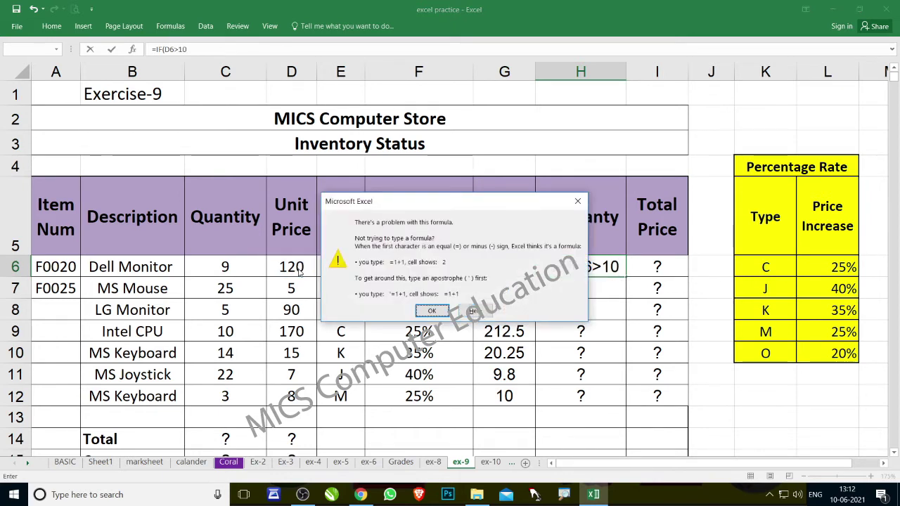
{"action": "key", "text": "Return"}
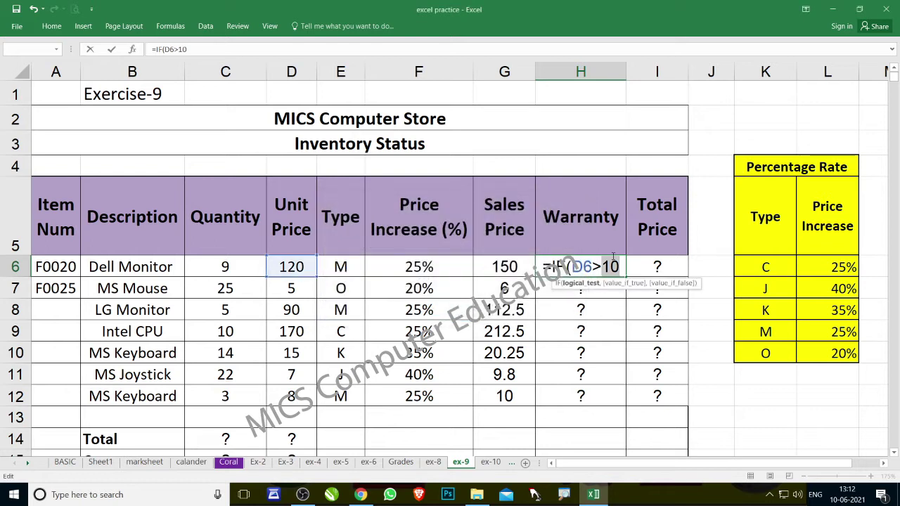
{"action": "key", "text": "Right"}
{"action": "type", "text": ","}
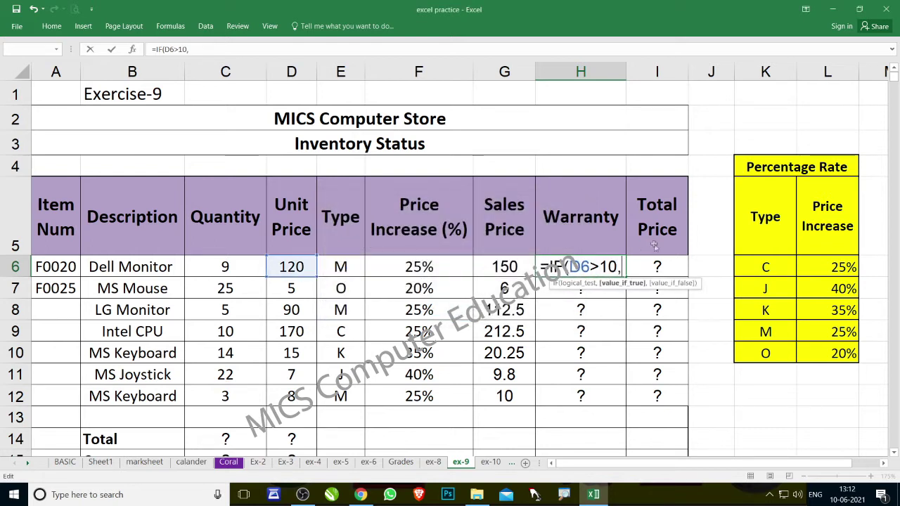
{"action": "type", "text": "\""}
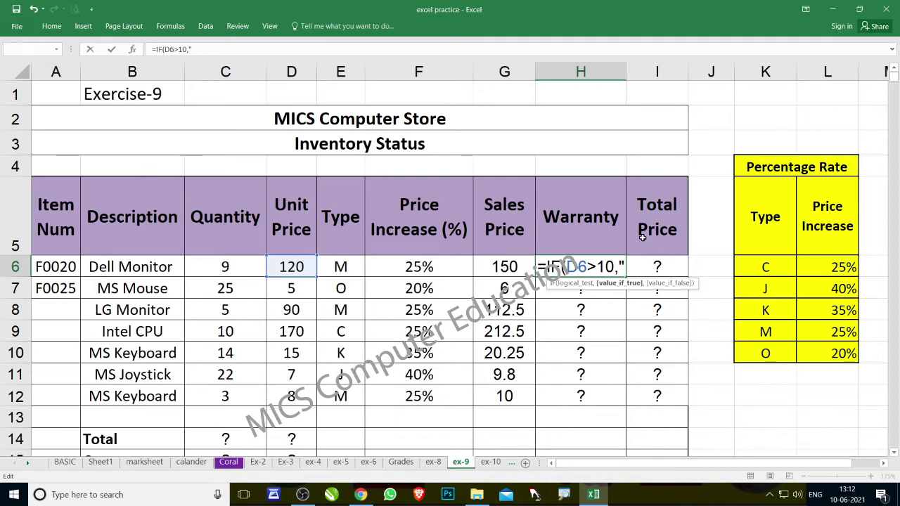
{"action": "type", "text": "YES\",\"NO\")"}
{"action": "key", "text": "Return"}
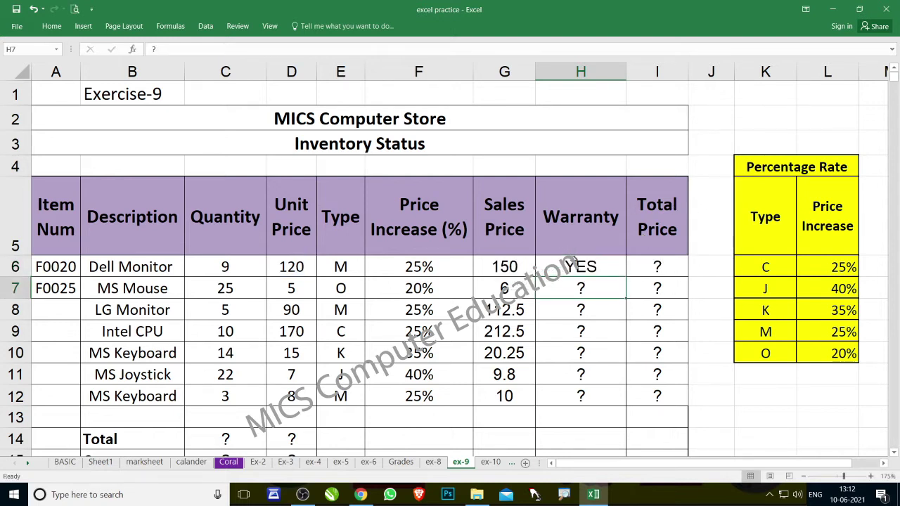
Step: Copy the warranty formula down to H12 and check the YES/NO results against the Unit Prices
{"action": "left_click", "coordinate": [573, 265]}
{"action": "left_click_drag", "start_coordinate": [626, 276], "coordinate": [626, 405]}
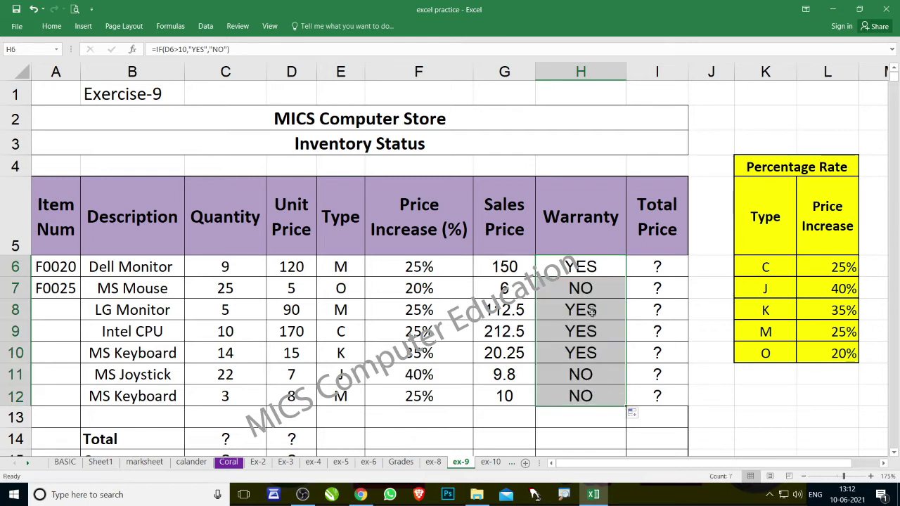
{"action": "left_click", "coordinate": [296, 296]}
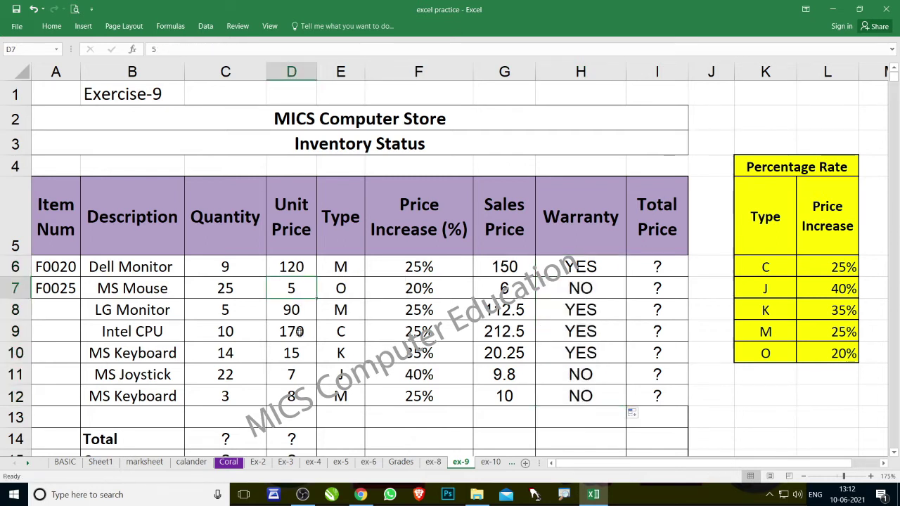
{"action": "left_click", "coordinate": [299, 353]}
{"action": "left_click", "coordinate": [300, 378]}
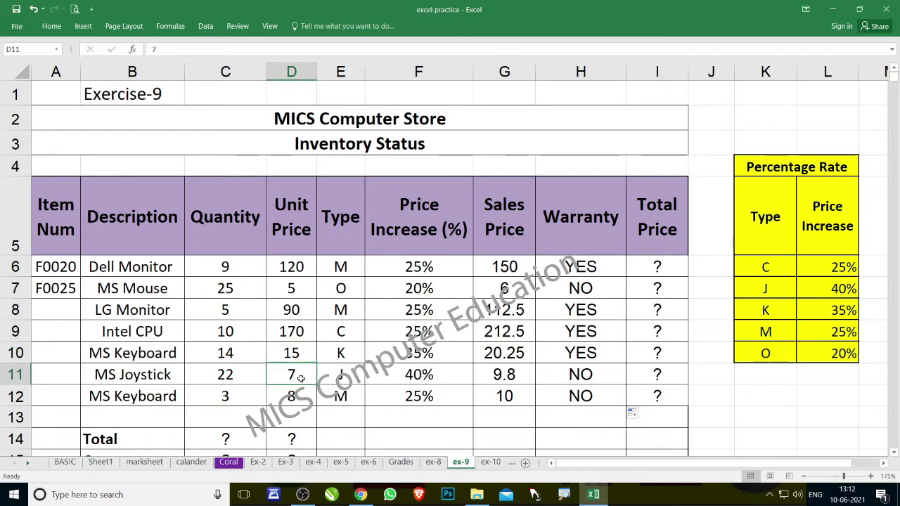
{"action": "left_click", "coordinate": [300, 289]}
{"action": "left_click", "coordinate": [301, 377]}
{"action": "left_click", "coordinate": [298, 398]}
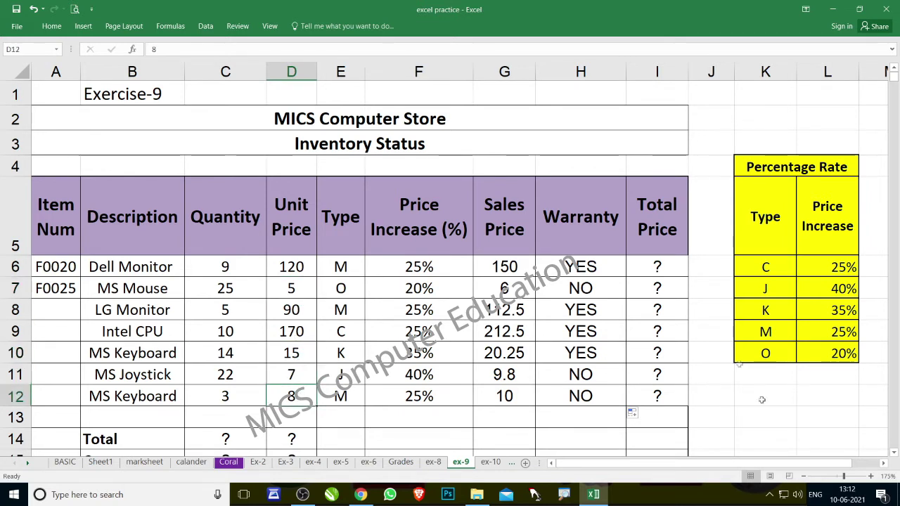
{"action": "scroll", "coordinate": [593, 375], "scroll_direction": "down", "scroll_amount": 4}
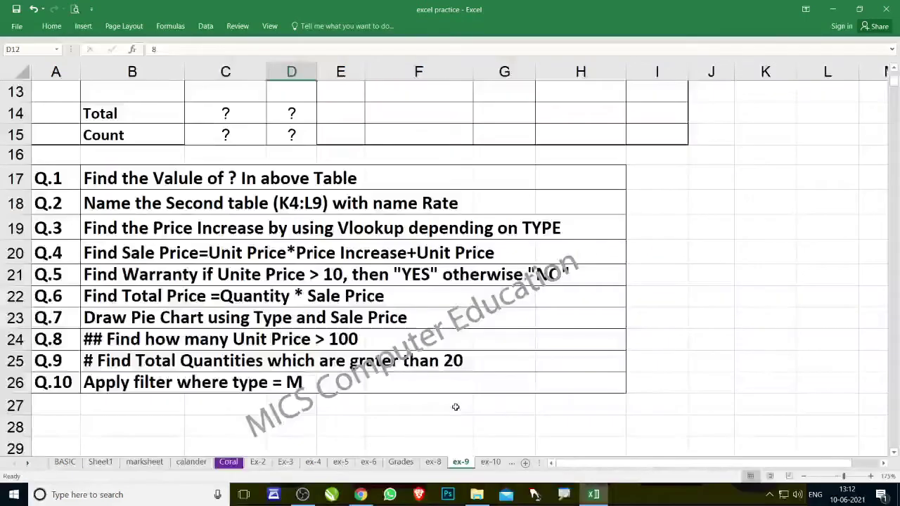
{"action": "scroll", "coordinate": [464, 319], "scroll_direction": "down", "scroll_amount": 1}
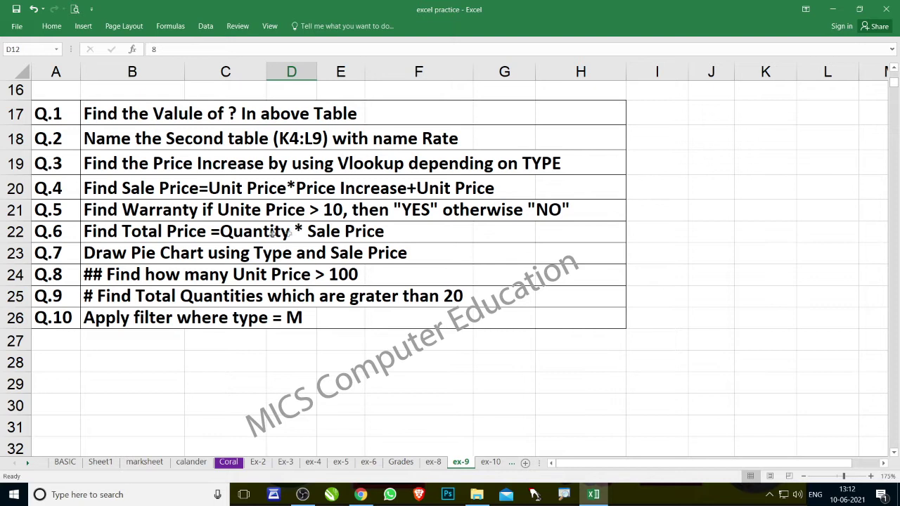
{"action": "scroll", "coordinate": [369, 239], "scroll_direction": "up", "scroll_amount": 4}
Step: Enter =C6*G6 in I6, giving a Total Price of 1350 for the Dell Monitor
{"action": "left_click", "coordinate": [659, 193]}
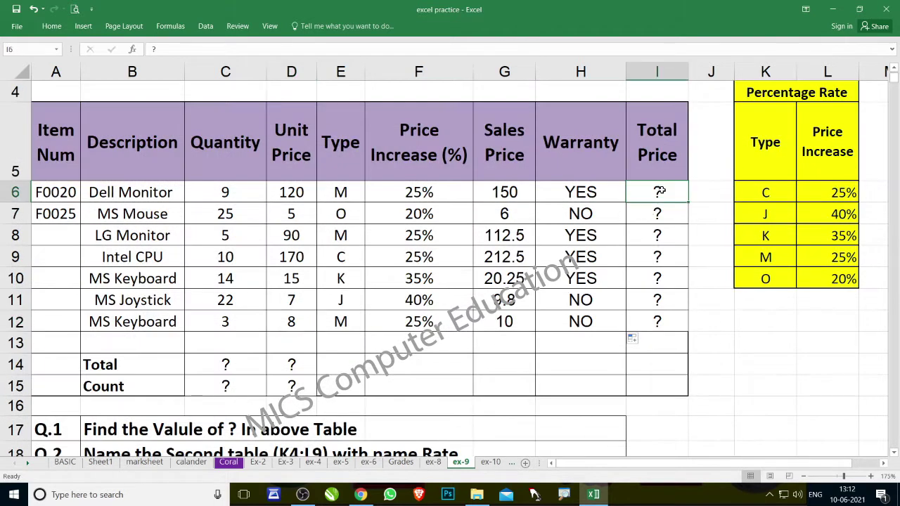
{"action": "type", "text": "="}
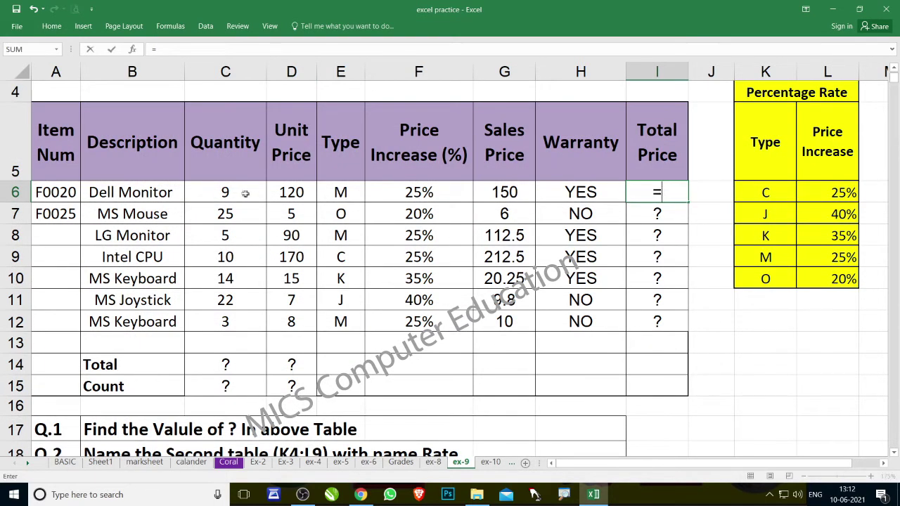
{"action": "left_click", "coordinate": [243, 193]}
{"action": "type", "text": "*"}
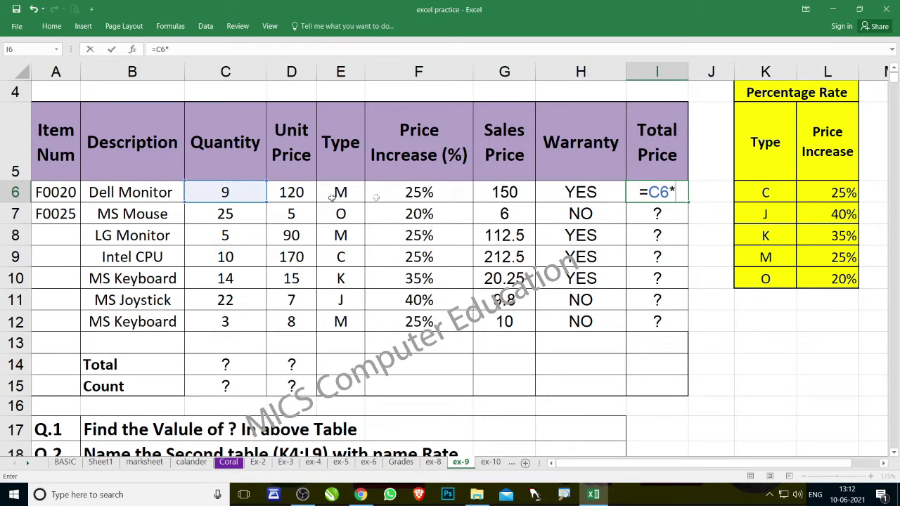
{"action": "left_click", "coordinate": [517, 195]}
{"action": "key", "text": "Return"}
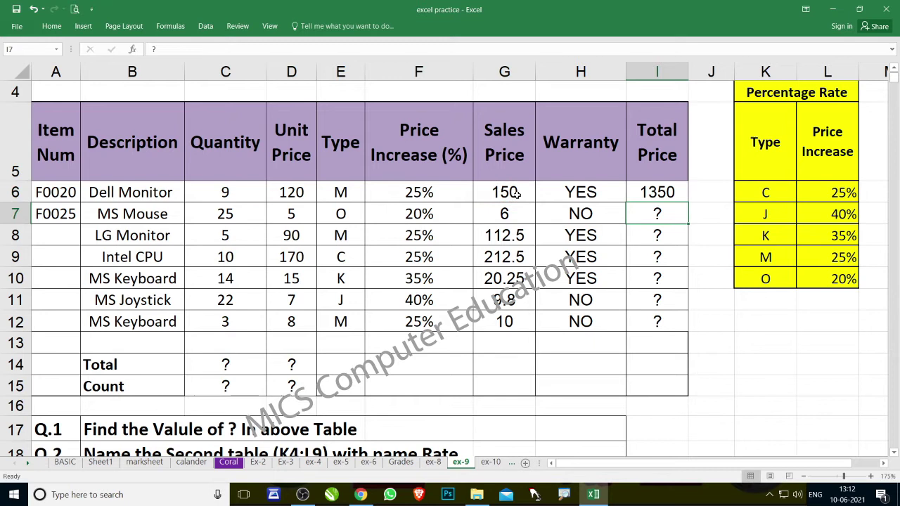
Step: Copy the Total Price formula down to I12, giving 150, 562.5, 2125, 283.5, 215.6, 30
{"action": "left_click", "coordinate": [665, 197]}
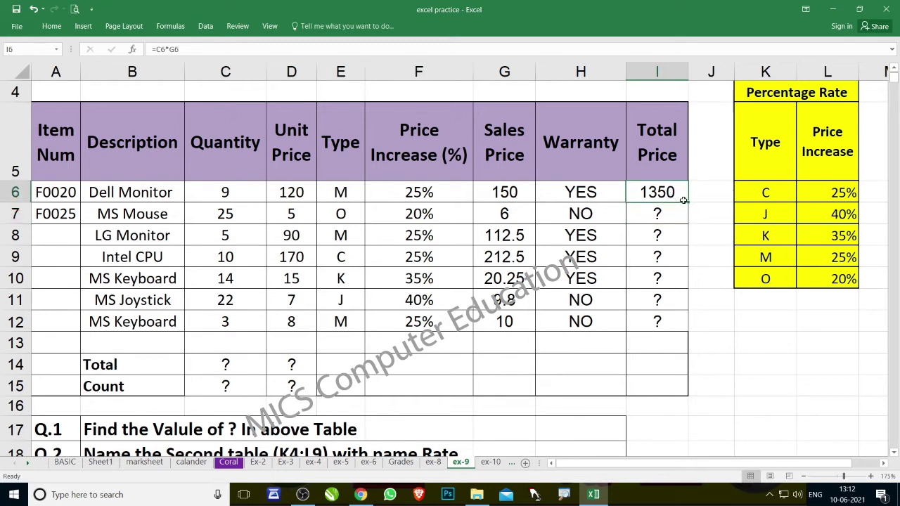
{"action": "left_click_drag", "start_coordinate": [687, 203], "coordinate": [683, 328]}
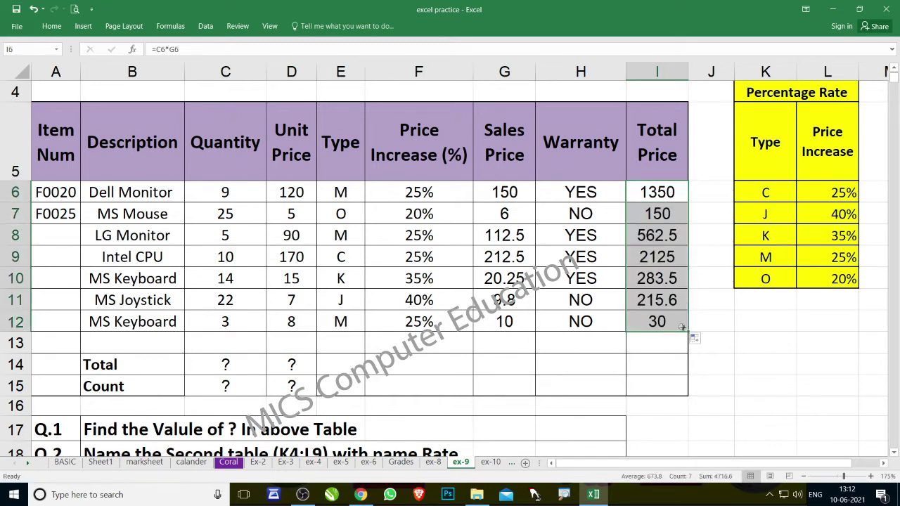
{"action": "scroll", "coordinate": [283, 261], "scroll_direction": "down", "scroll_amount": 2}
{"action": "scroll", "coordinate": [284, 261], "scroll_direction": "down", "scroll_amount": 1}
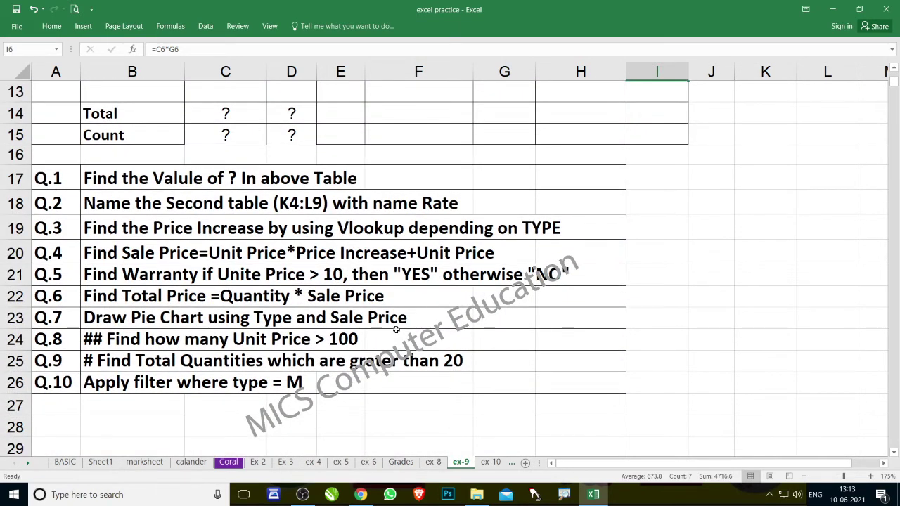
{"action": "scroll", "coordinate": [396, 329], "scroll_direction": "up", "scroll_amount": 2}
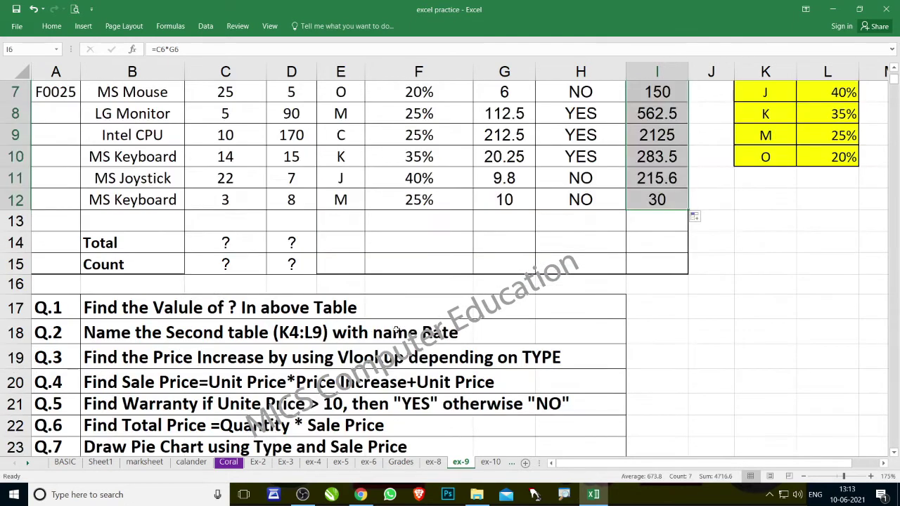
{"action": "scroll", "coordinate": [396, 329], "scroll_direction": "up", "scroll_amount": 2}
Step: Extend the F0020, F0025 item number pattern from A6:A7 down to A12
{"action": "left_click", "coordinate": [56, 266]}
{"action": "left_click_drag", "start_coordinate": [58, 266], "coordinate": [59, 288]}
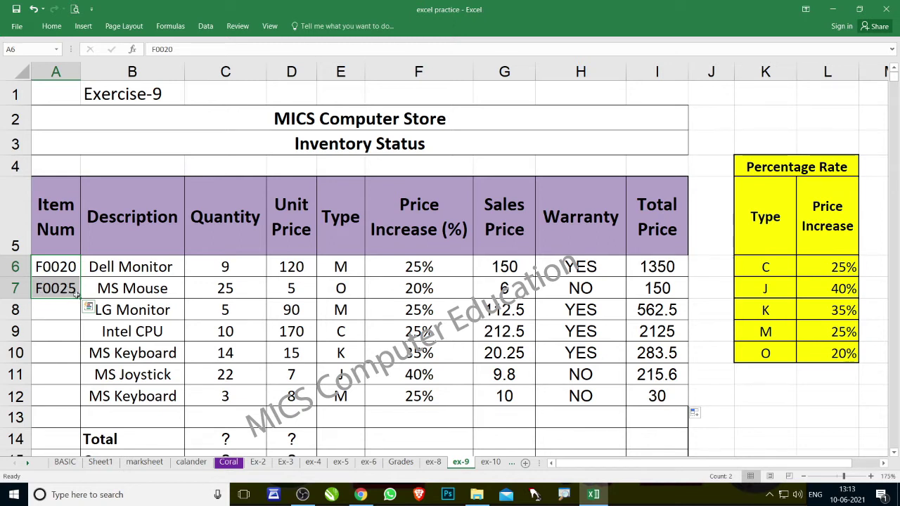
{"action": "left_click_drag", "start_coordinate": [79, 299], "coordinate": [76, 399]}
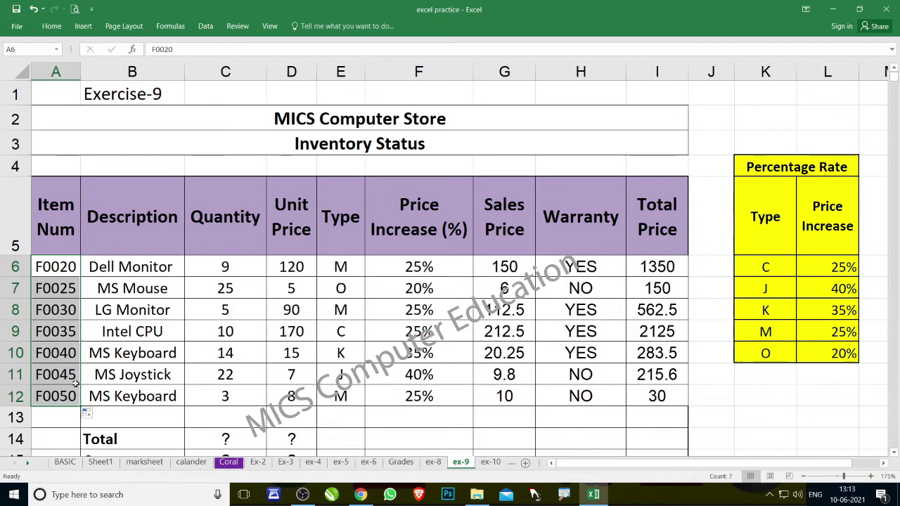
{"action": "scroll", "coordinate": [428, 402], "scroll_direction": "down", "scroll_amount": 4}
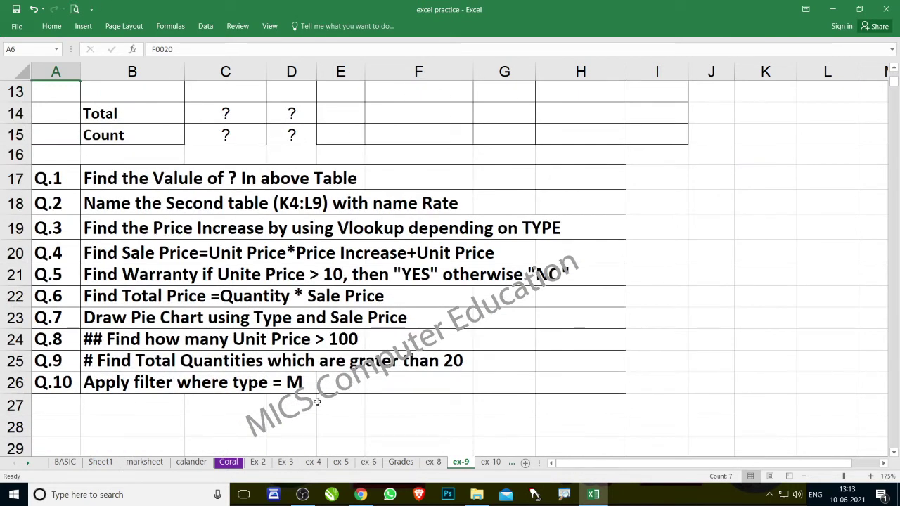
Step: Select the Description, Type and Sales Price columns (B5:B12, E5:E12, G5:G12) together
{"action": "left_click", "coordinate": [109, 319]}
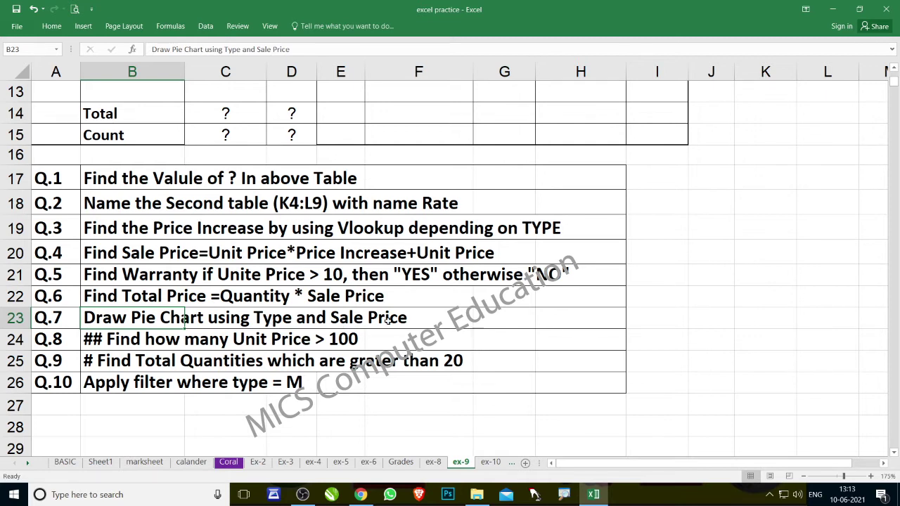
{"action": "scroll", "coordinate": [399, 343], "scroll_direction": "up", "scroll_amount": 4}
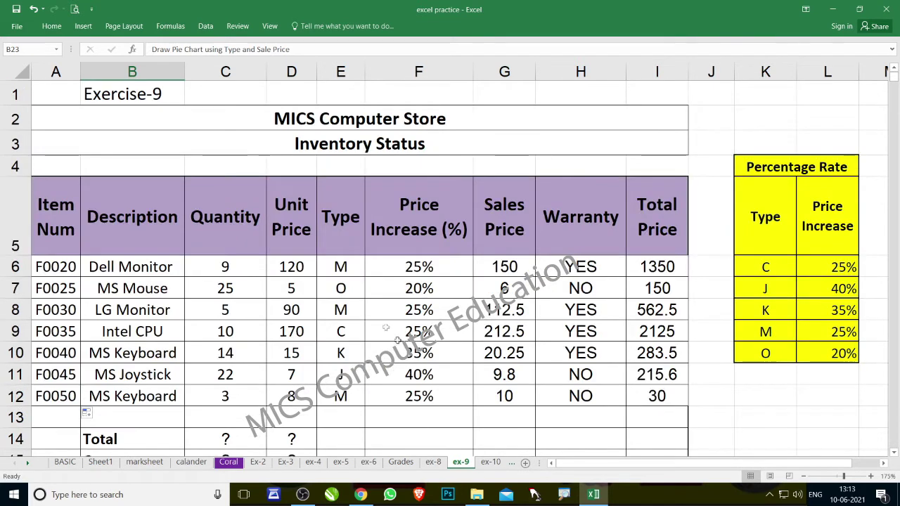
{"action": "left_click", "coordinate": [340, 244]}
{"action": "left_click_drag", "start_coordinate": [338, 263], "coordinate": [341, 395]}
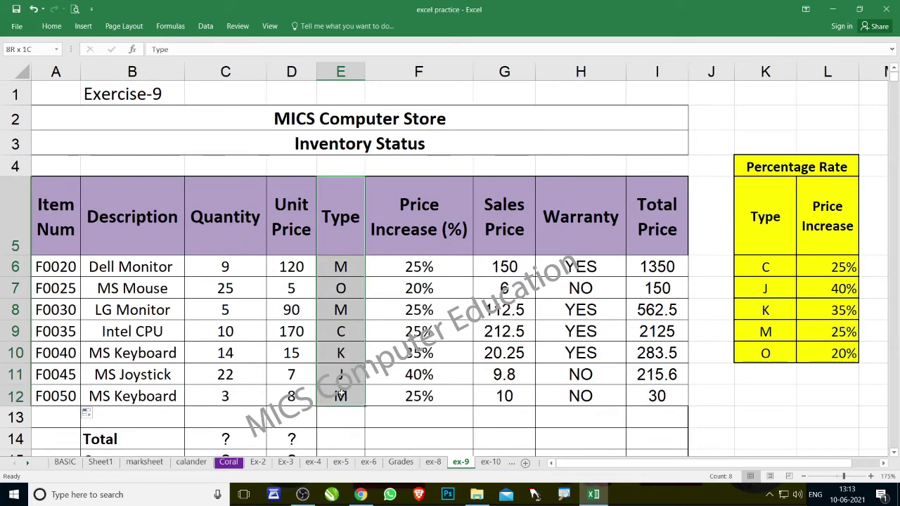
{"action": "left_click_drag", "start_coordinate": [501, 218], "coordinate": [504, 396]}
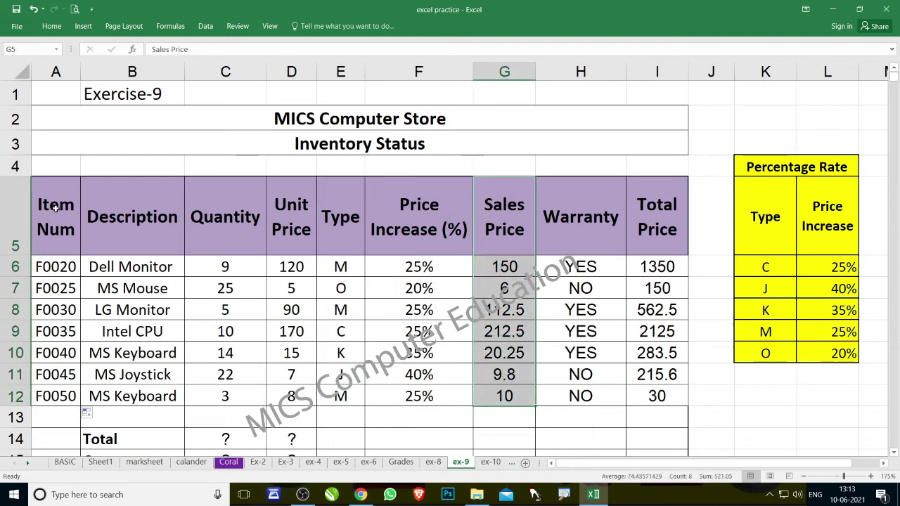
{"action": "left_click_drag", "start_coordinate": [134, 207], "coordinate": [127, 394]}
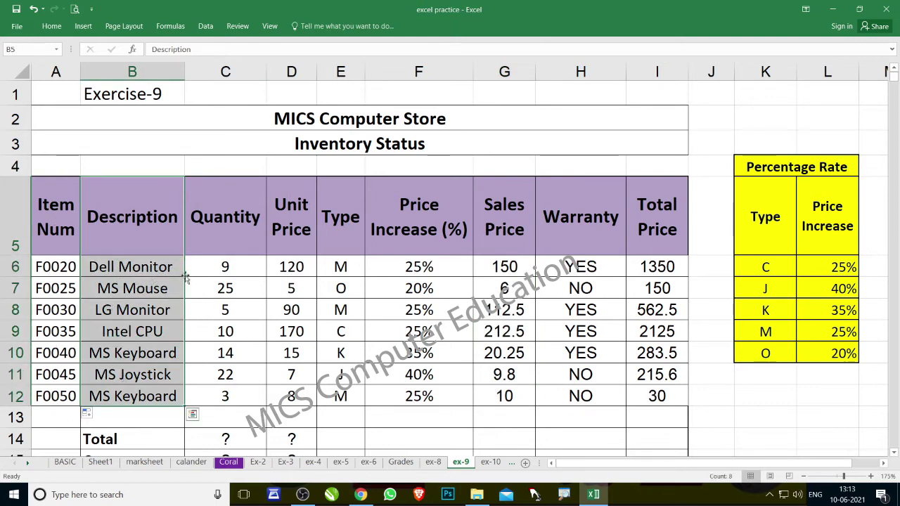
{"action": "left_click_drag", "start_coordinate": [340, 218], "coordinate": [336, 389], "text": "ctrl"}
{"action": "left_click_drag", "start_coordinate": [523, 238], "coordinate": [497, 390], "text": "ctrl"}
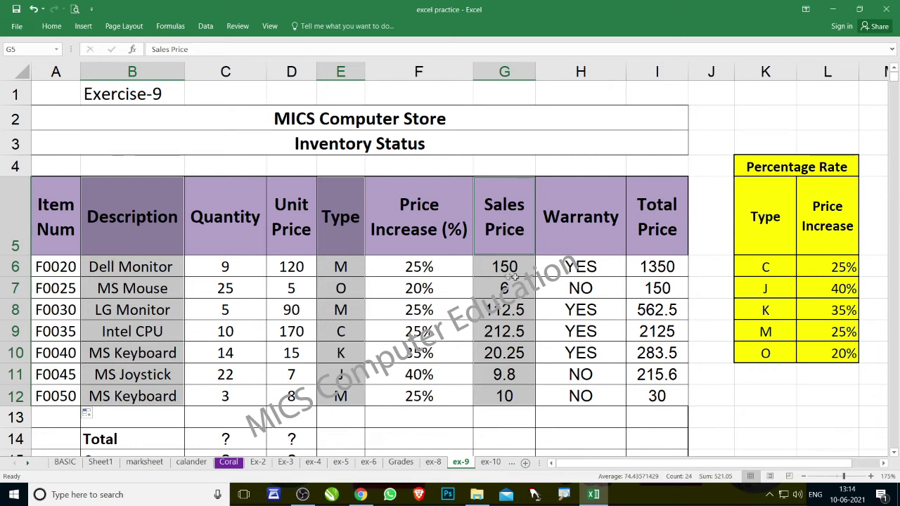
Step: Pin the ribbon and open the Insert Chart window with recommended charts for the selection
{"action": "left_click", "coordinate": [83, 26]}
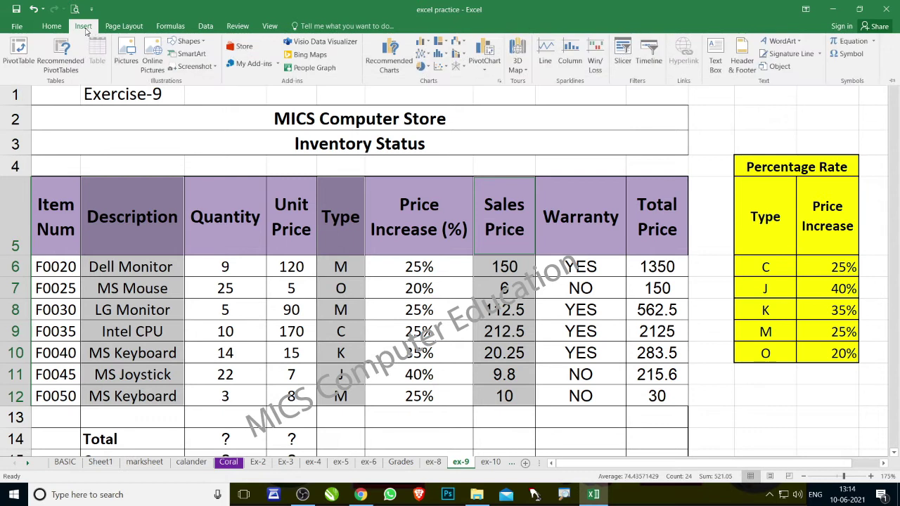
{"action": "left_click", "coordinate": [425, 67]}
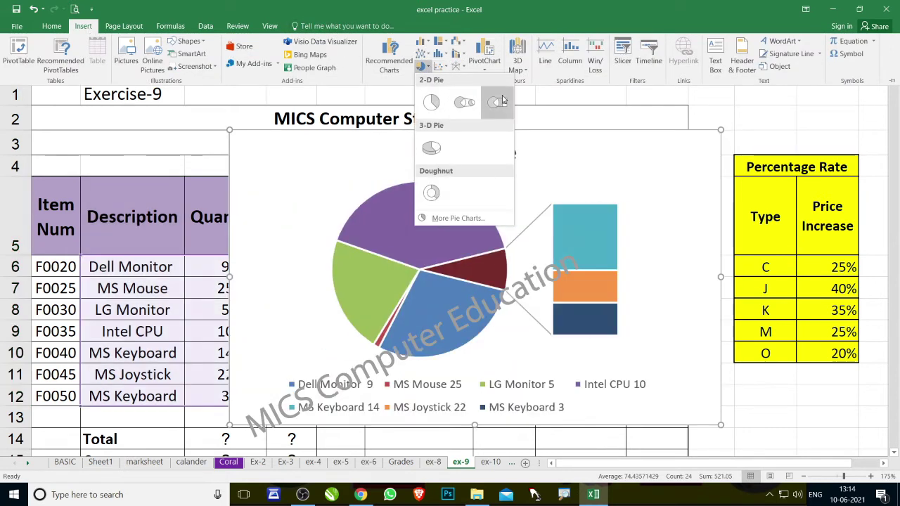
{"action": "left_click", "coordinate": [531, 19]}
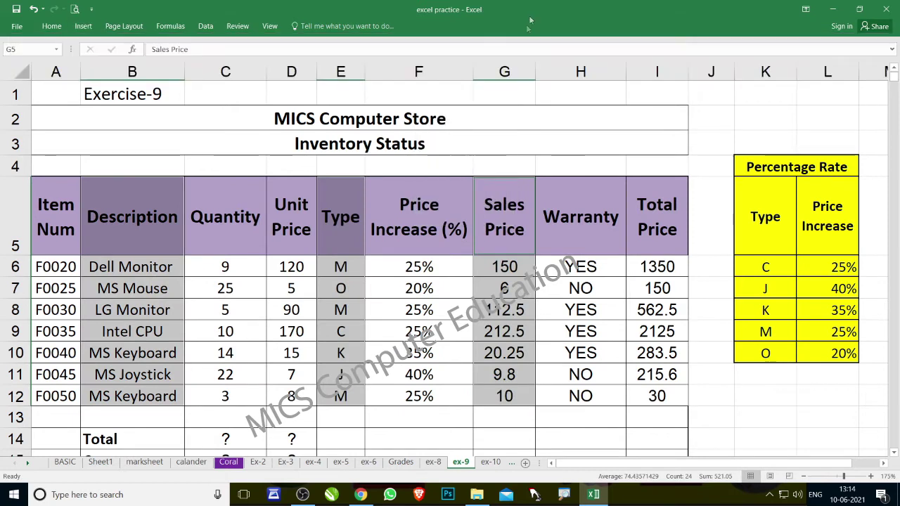
{"action": "left_click", "coordinate": [85, 26]}
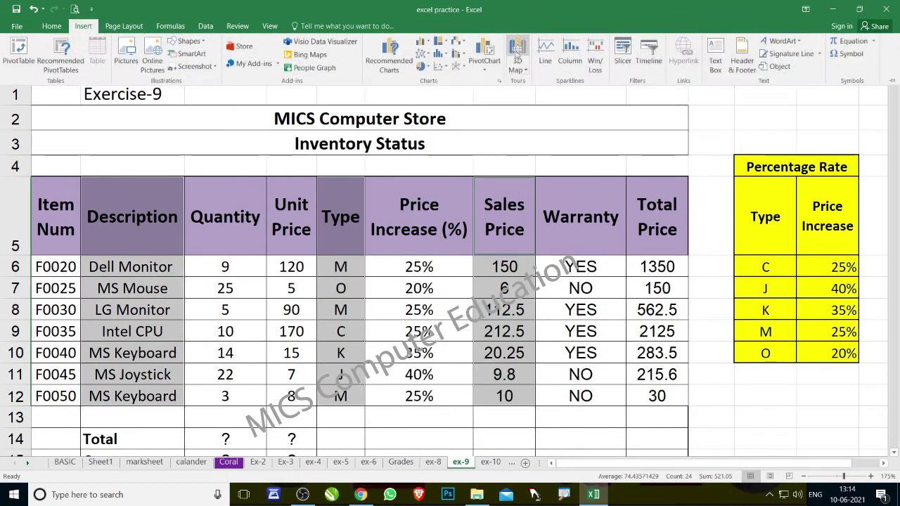
{"action": "left_click", "coordinate": [501, 83]}
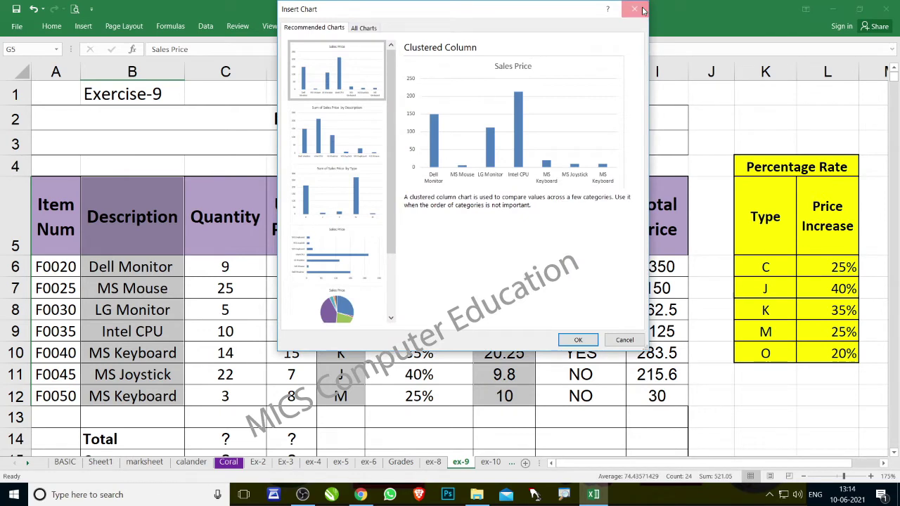
{"action": "left_click", "coordinate": [634, 9]}
{"action": "double_click", "coordinate": [83, 26]}
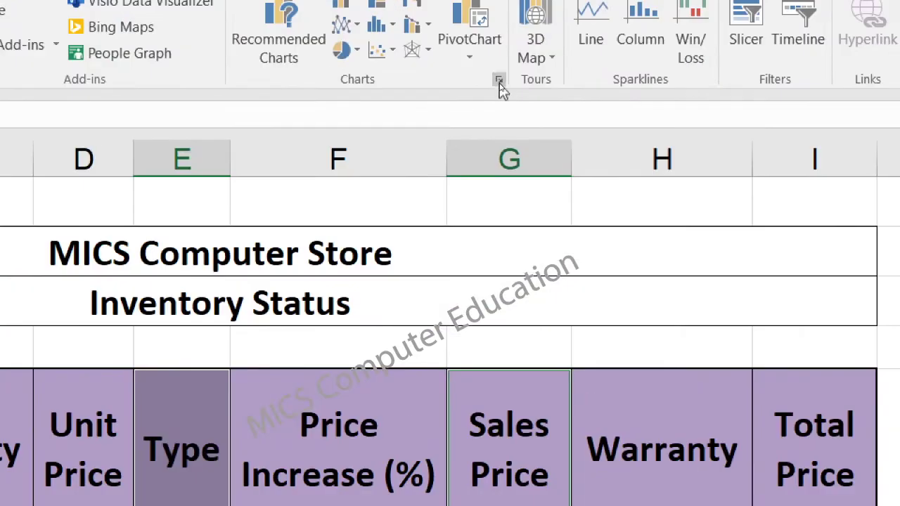
{"action": "left_click", "coordinate": [499, 81]}
{"action": "key", "text": "Escape"}
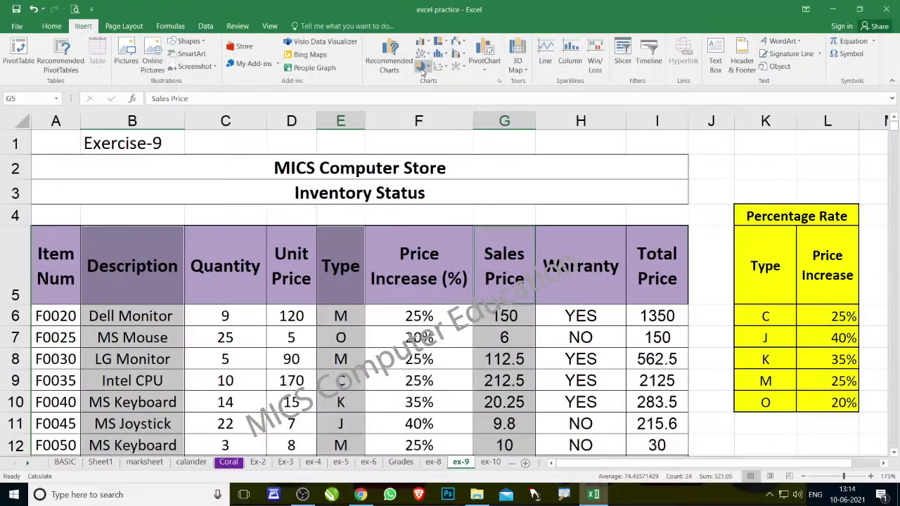
Step: Compare pie varieties under All Charts > Pie and insert a 3-D Pie chart
{"action": "left_click", "coordinate": [497, 83]}
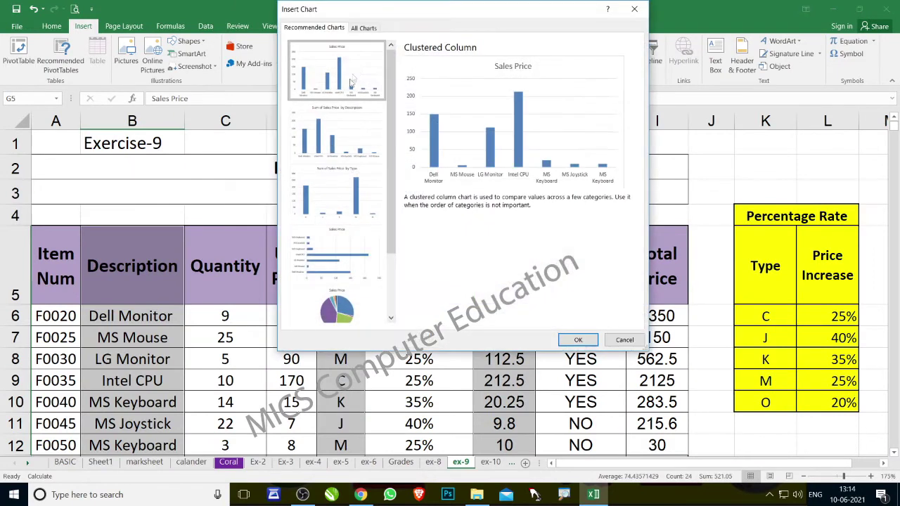
{"action": "left_click", "coordinate": [361, 29]}
{"action": "left_click", "coordinate": [310, 100]}
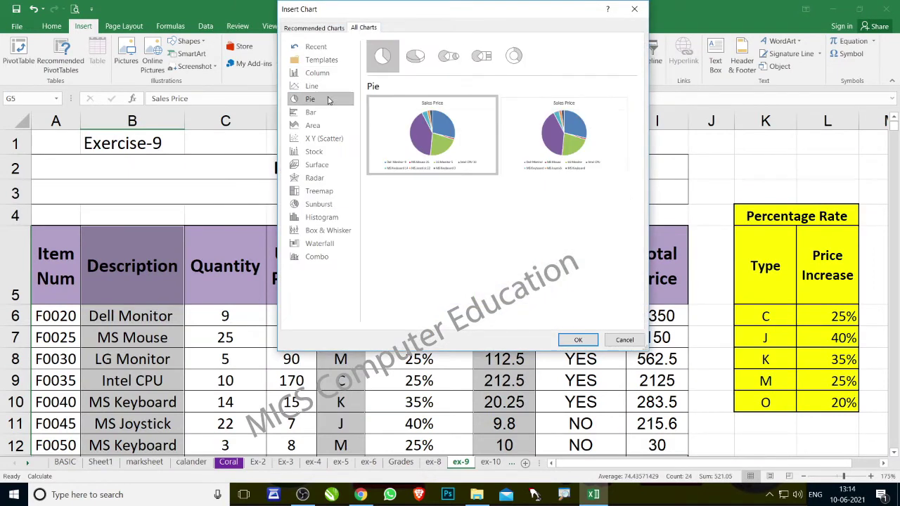
{"action": "left_click", "coordinate": [414, 58]}
{"action": "left_click", "coordinate": [482, 57]}
{"action": "left_click", "coordinate": [514, 58]}
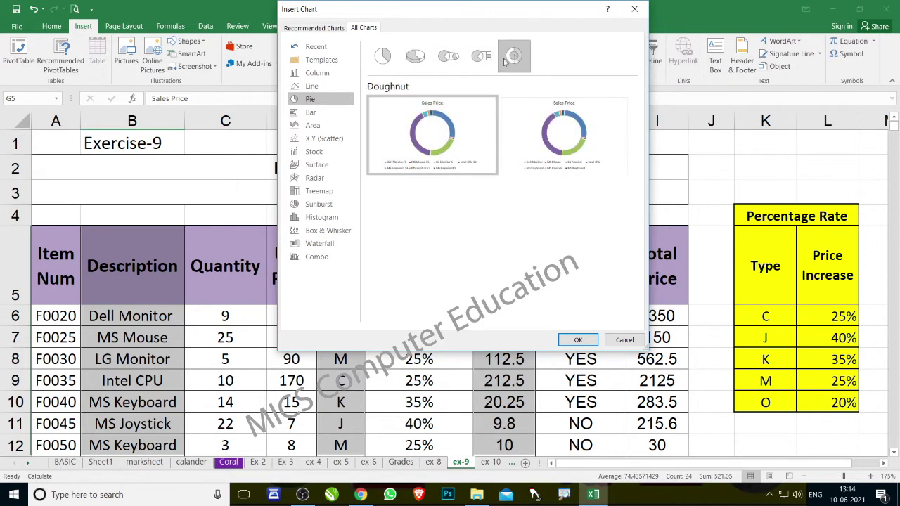
{"action": "left_click", "coordinate": [415, 56]}
{"action": "mouse_move", "coordinate": [501, 123]}
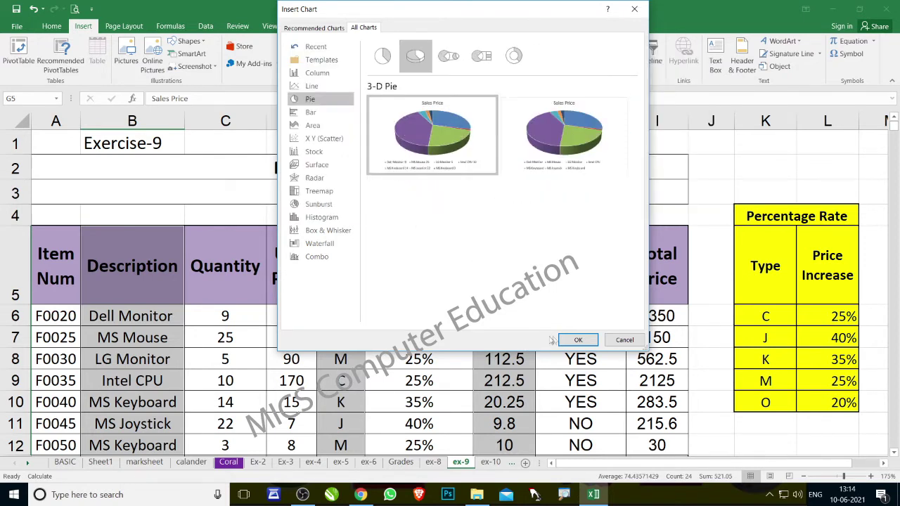
{"action": "left_click", "coordinate": [578, 339]}
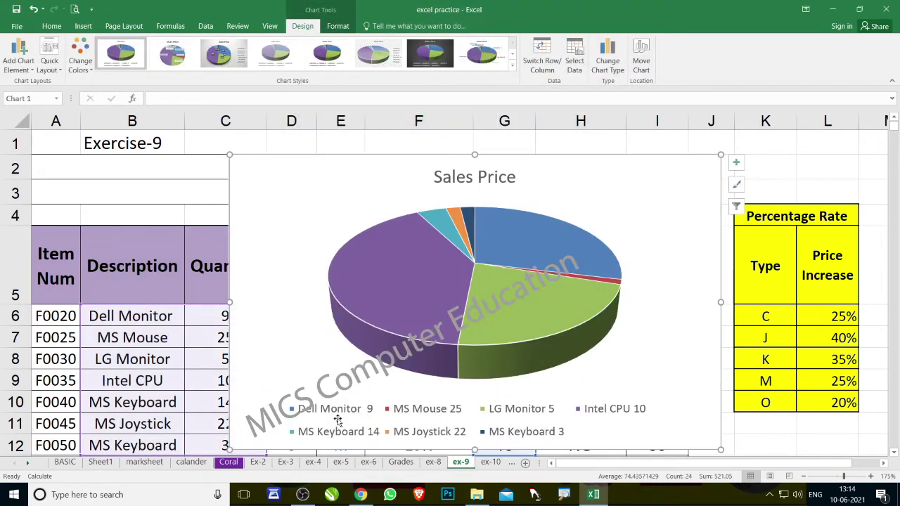
Step: Add data labels to the pie slices (150, 6, 112.5, 212.5, 20.25, 9.8, 10) and review their format settings
{"action": "mouse_move", "coordinate": [383, 276]}
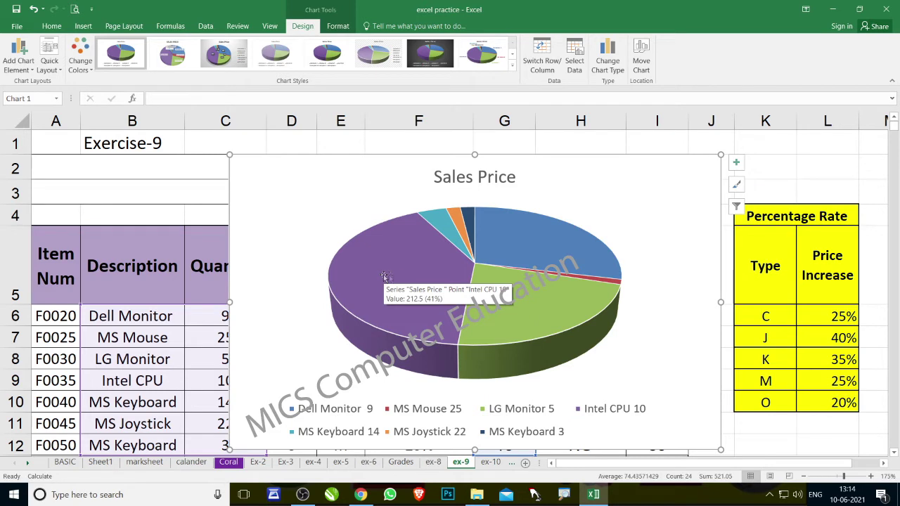
{"action": "right_click", "coordinate": [409, 264]}
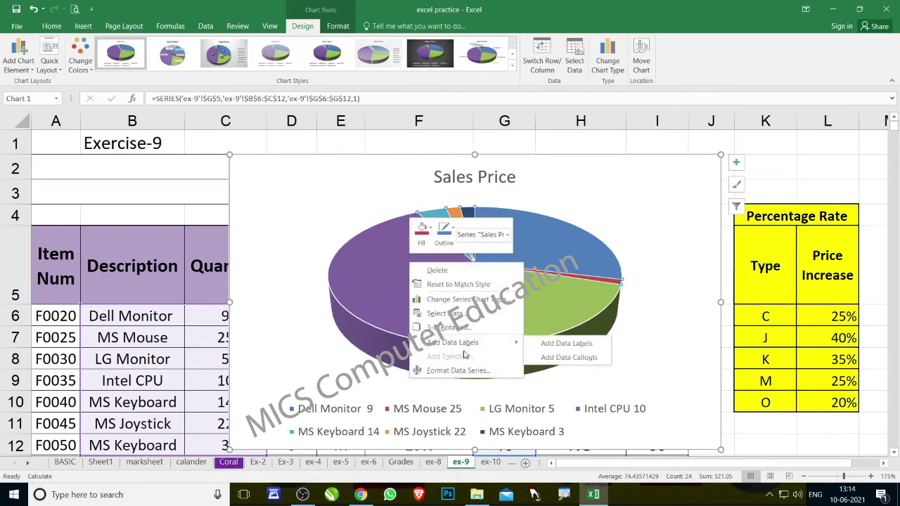
{"action": "left_click", "coordinate": [470, 344]}
{"action": "right_click", "coordinate": [445, 254]}
{"action": "left_click", "coordinate": [530, 377]}
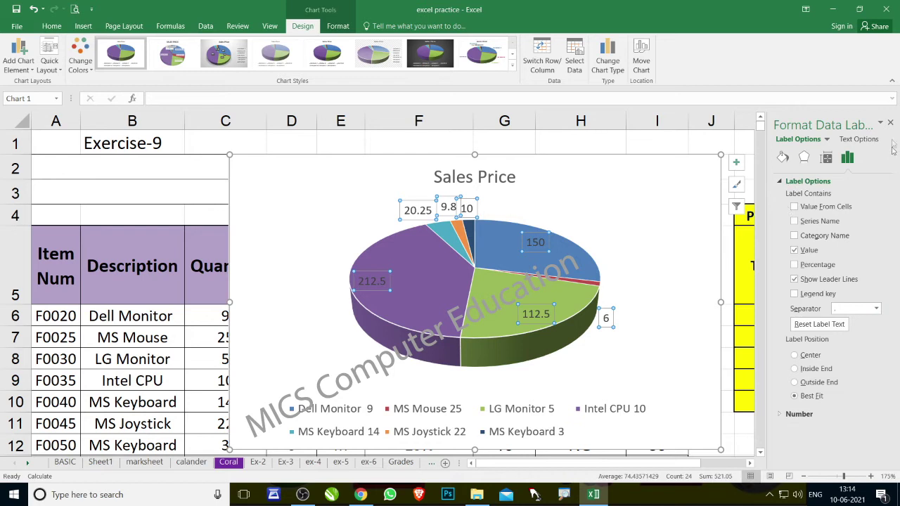
{"action": "left_click", "coordinate": [891, 123]}
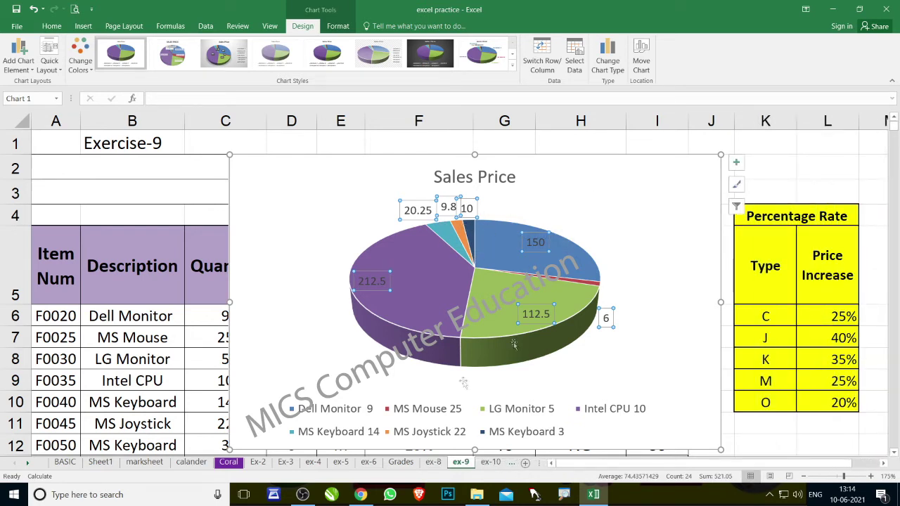
{"action": "left_click", "coordinate": [631, 190]}
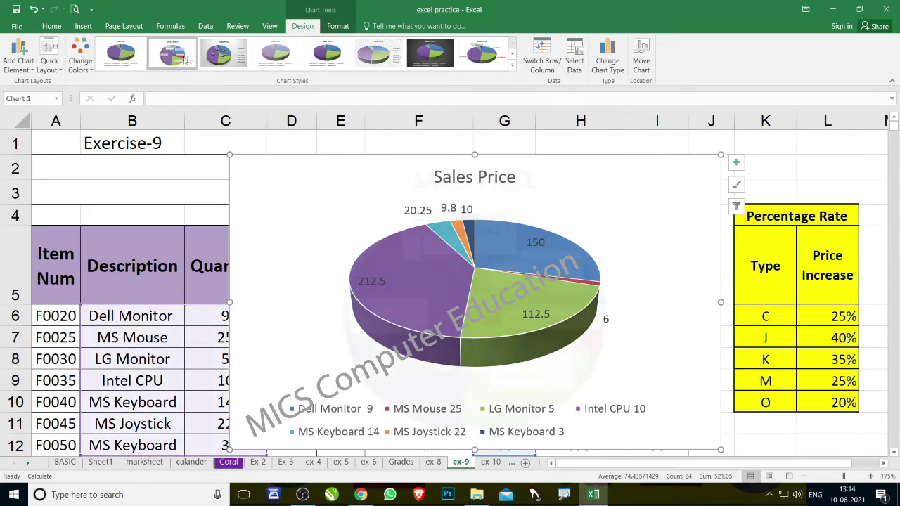
Step: Apply a new chart style and move the pie chart right of the inventory table
{"action": "left_click", "coordinate": [274, 58]}
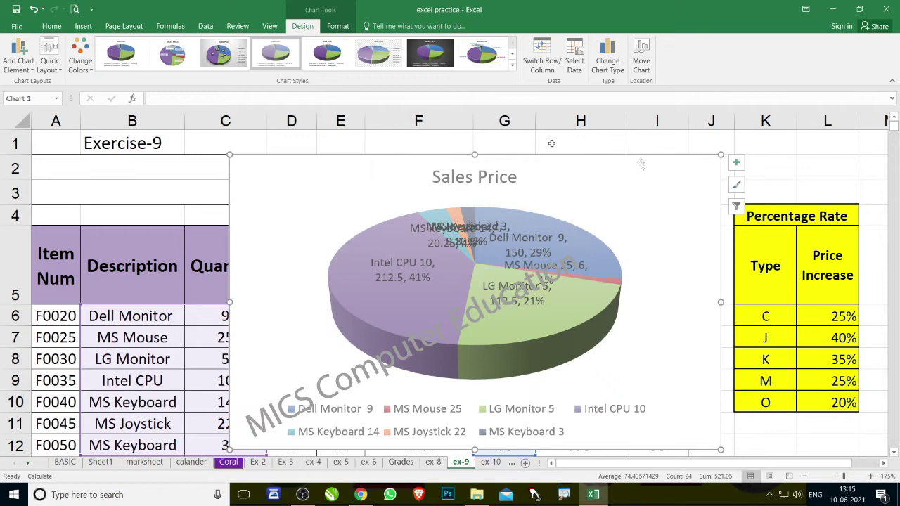
{"action": "left_click_drag", "start_coordinate": [679, 161], "coordinate": [877, 162]}
{"action": "left_click_drag", "start_coordinate": [250, 171], "coordinate": [701, 197]}
Step: Click a worksheet cell to deselect the chart, leaving the Total and Count rows visible
{"action": "scroll", "coordinate": [235, 303], "scroll_direction": "down", "scroll_amount": 3}
{"action": "scroll", "coordinate": [234, 303], "scroll_direction": "down", "scroll_amount": 2}
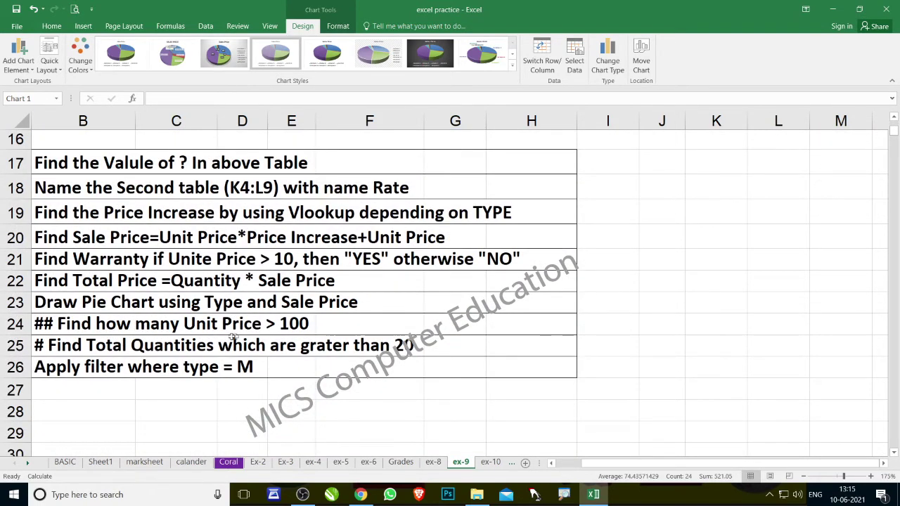
{"action": "scroll", "coordinate": [252, 330], "scroll_direction": "up", "scroll_amount": 3}
{"action": "scroll", "coordinate": [252, 331], "scroll_direction": "up", "scroll_amount": 2}
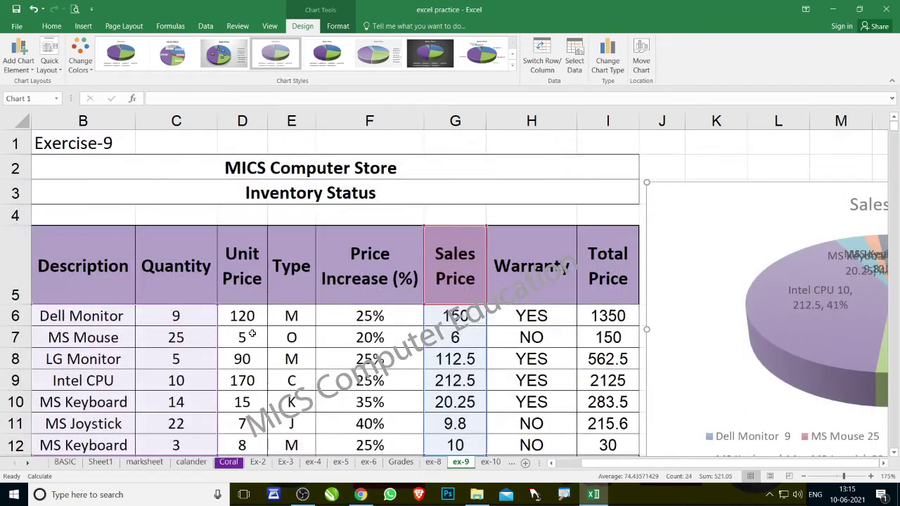
{"action": "scroll", "coordinate": [247, 247], "scroll_direction": "down", "scroll_amount": 1}
{"action": "left_click", "coordinate": [247, 246]}
{"action": "scroll", "coordinate": [243, 281], "scroll_direction": "down", "scroll_amount": 1}
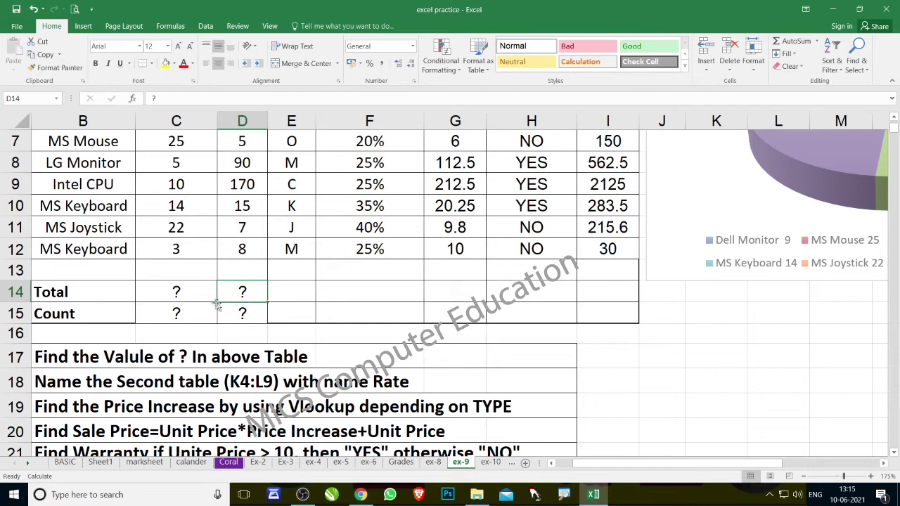
Step: Clear the placeholder question marks from the Total and Count cells C14:D15
{"action": "left_click", "coordinate": [175, 295]}
{"action": "key", "text": "Delete"}
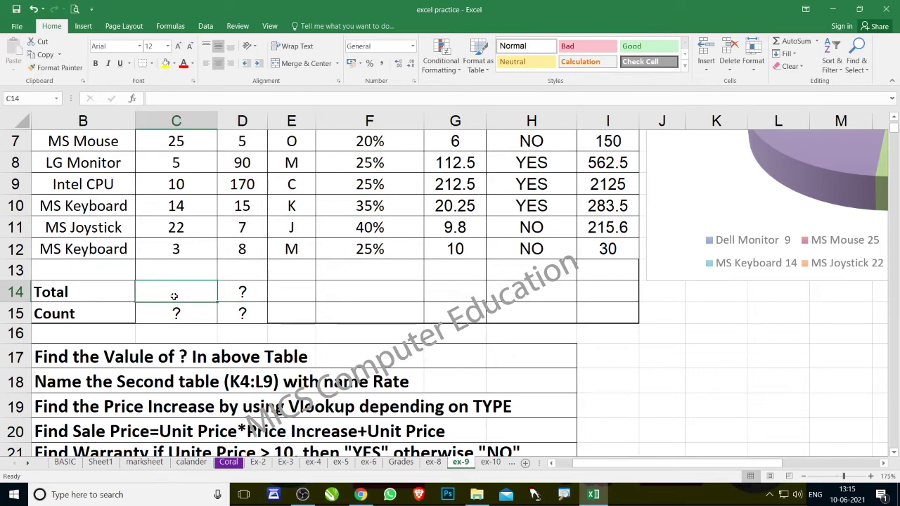
{"action": "left_click_drag", "start_coordinate": [186, 295], "coordinate": [253, 313]}
{"action": "key", "text": "Delete"}
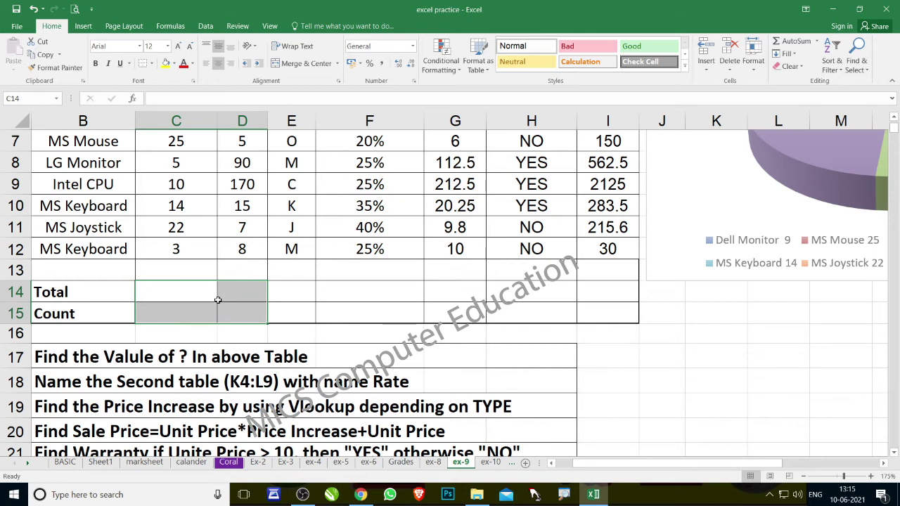
Step: Enter =COUNTIF(D6:D12,">100") in D15 to count unit prices over 100
{"action": "left_click", "coordinate": [245, 318]}
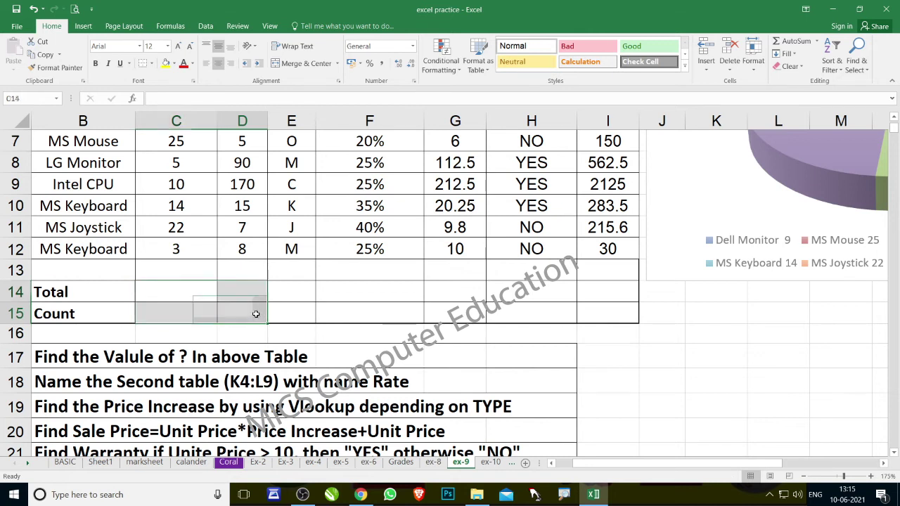
{"action": "type", "text": "="}
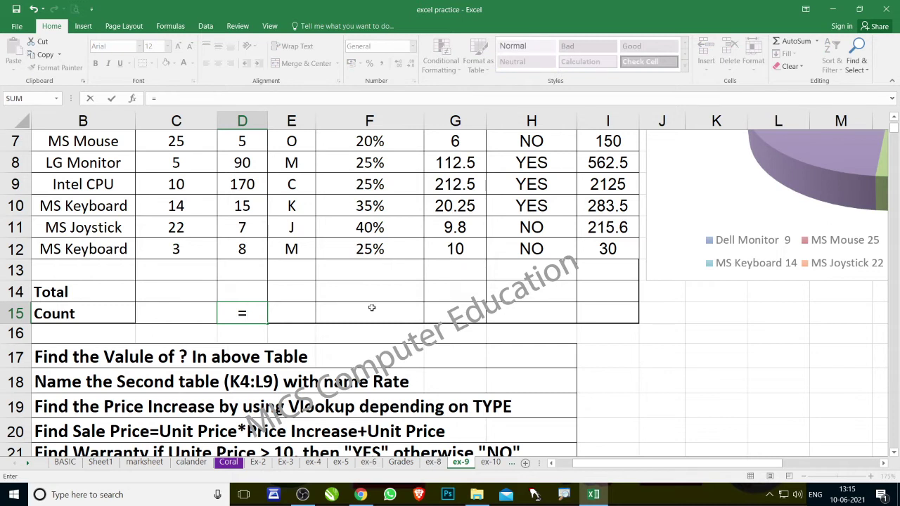
{"action": "scroll", "coordinate": [431, 319], "scroll_direction": "up", "scroll_amount": 1}
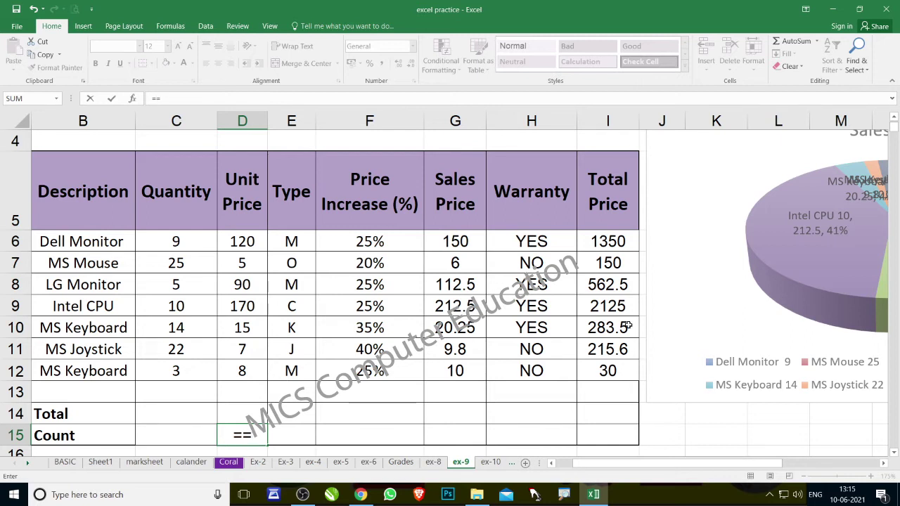
{"action": "type", "text": "COUNT"}
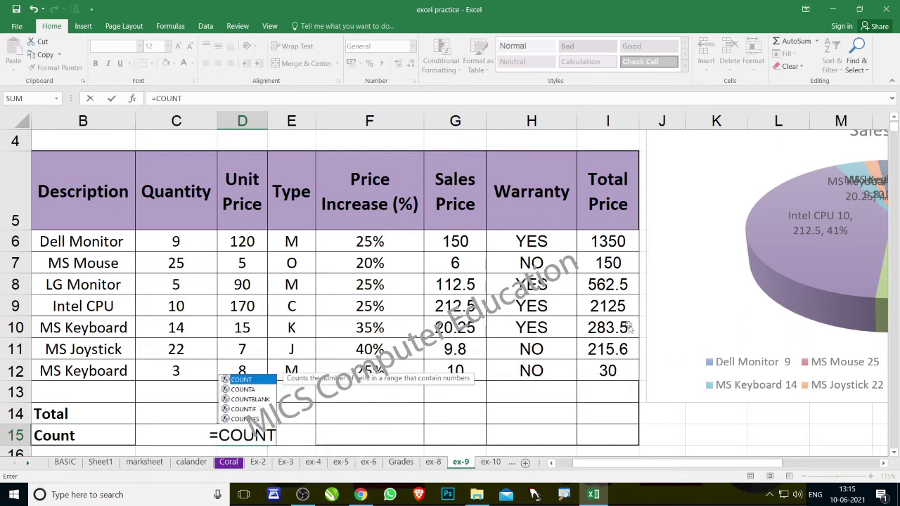
{"action": "type", "text": "IF("}
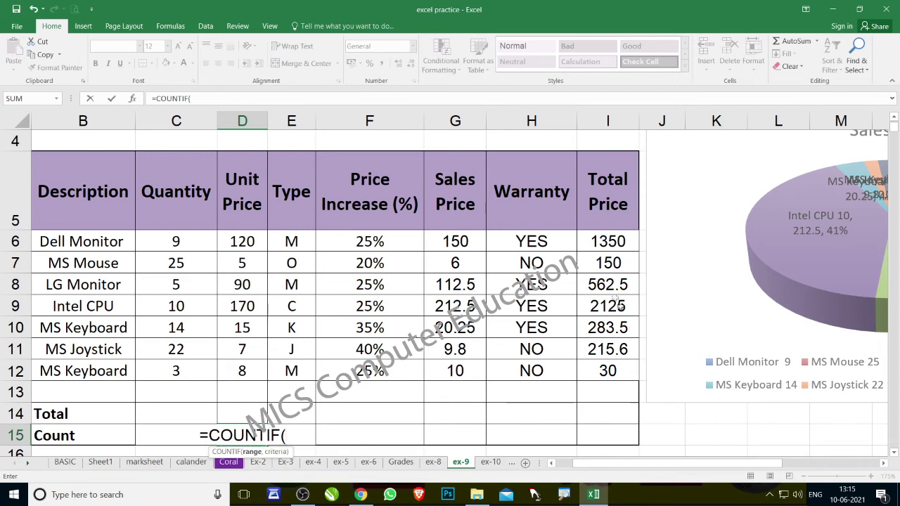
{"action": "left_click_drag", "start_coordinate": [242, 241], "coordinate": [241, 371]}
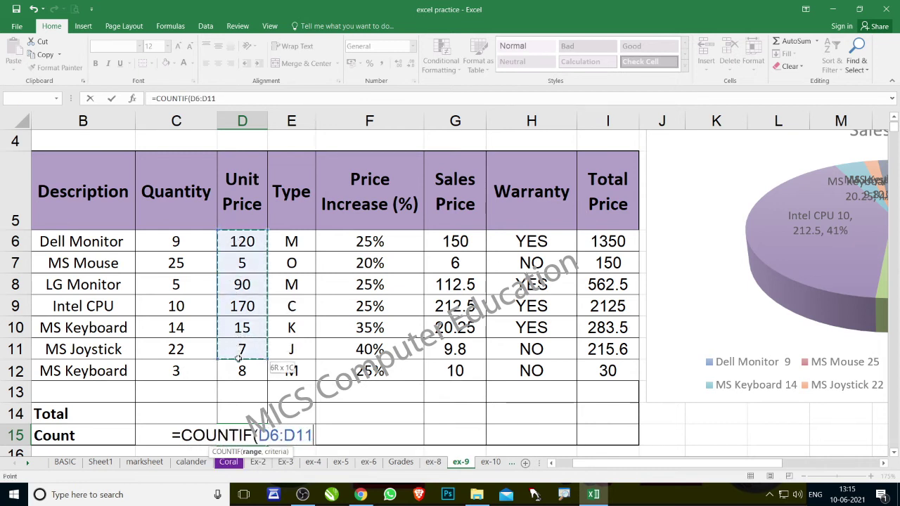
{"action": "type", "text": ","}
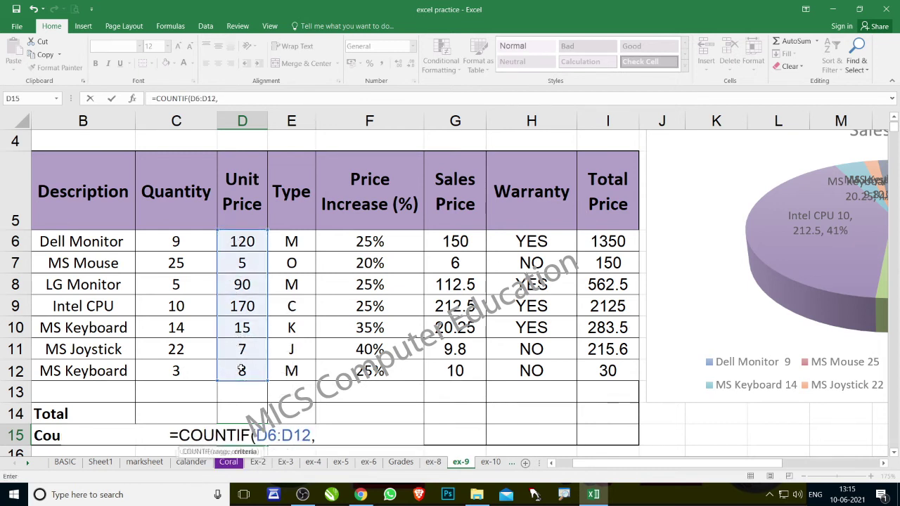
{"action": "type", "text": "\">100\")"}
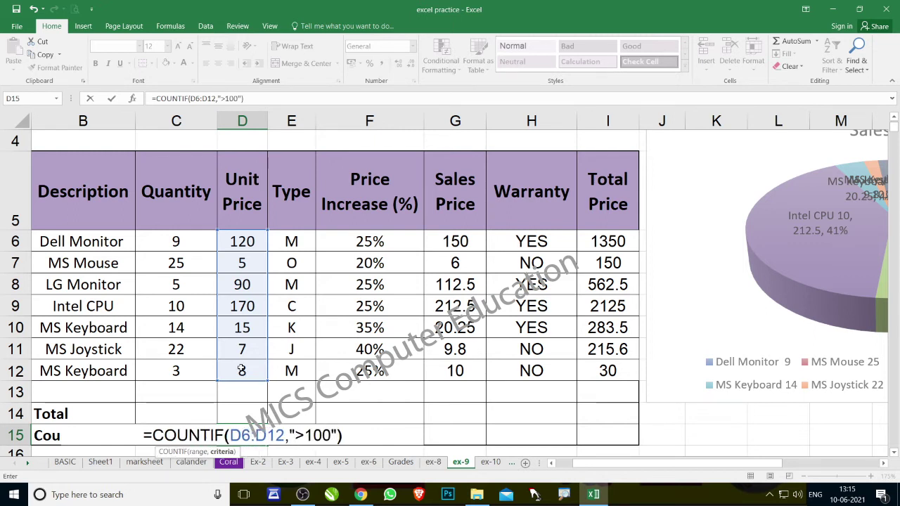
{"action": "key", "text": "Return"}
{"action": "left_click", "coordinate": [235, 417]}
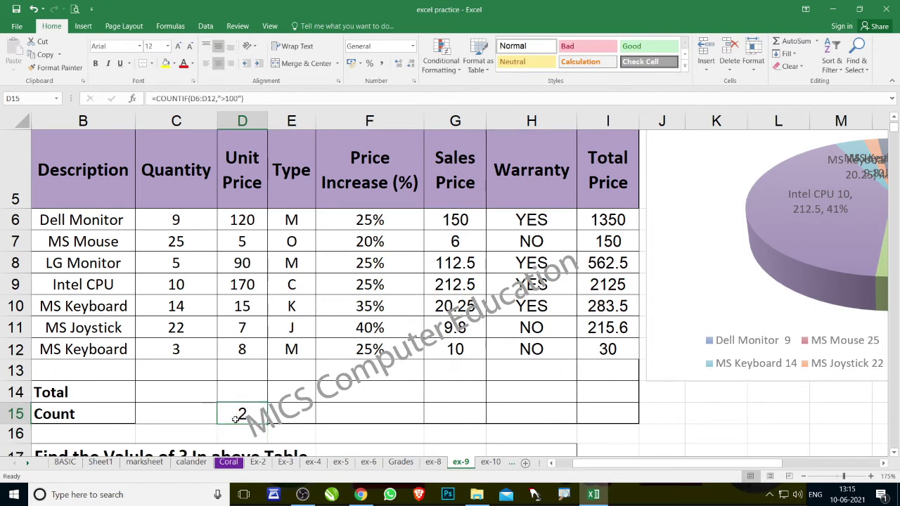
{"action": "left_click", "coordinate": [243, 327]}
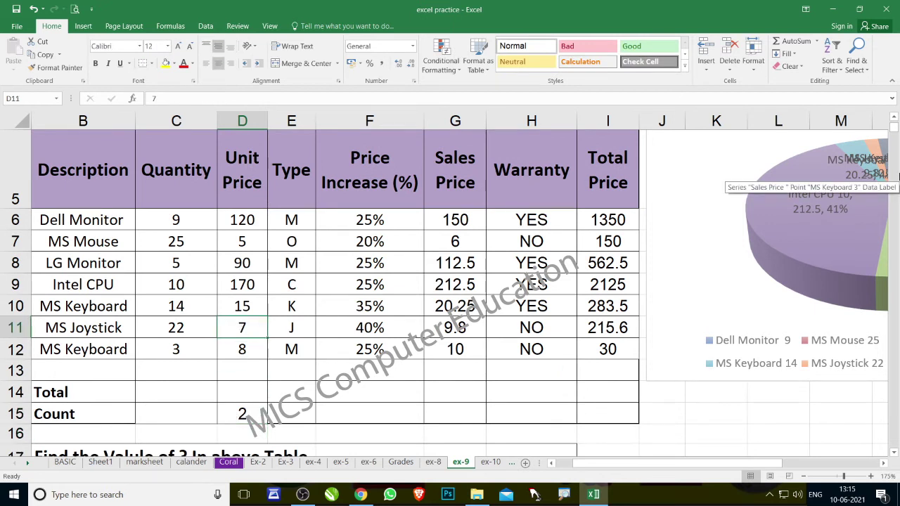
{"action": "type", "text": "112"}
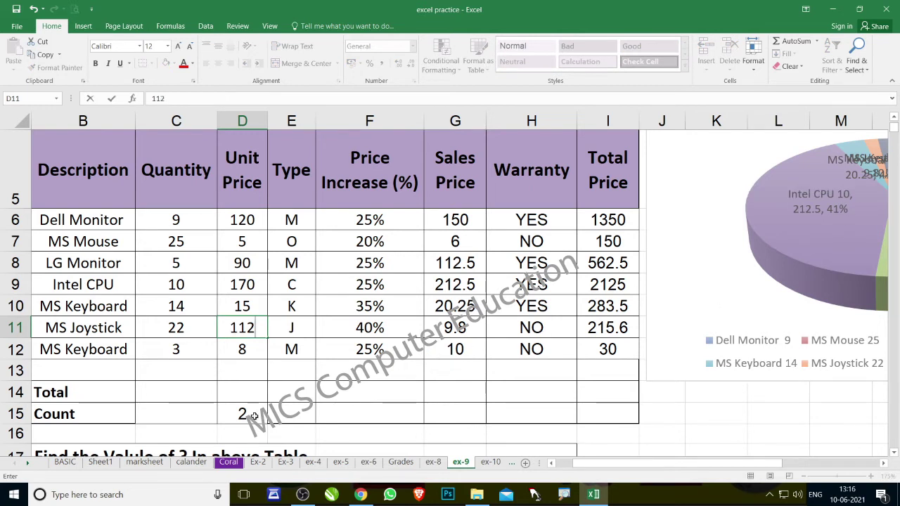
{"action": "key", "text": "Return"}
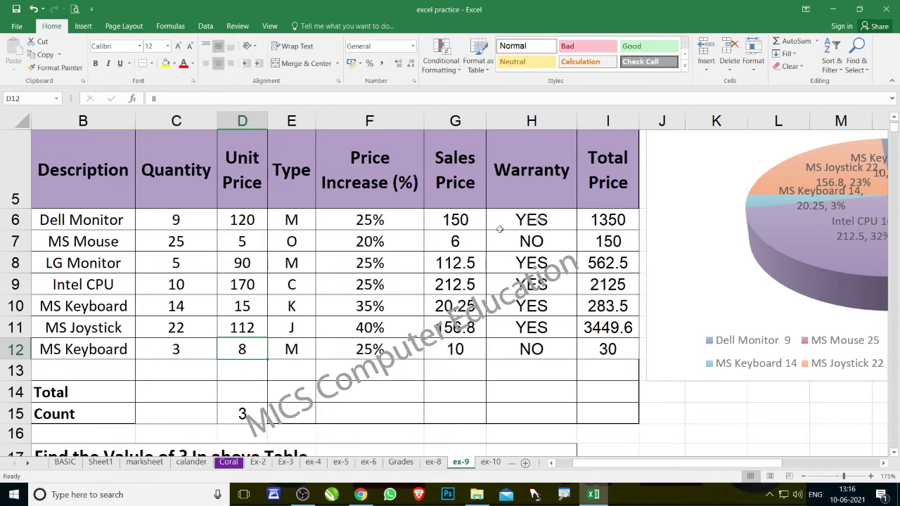
{"action": "key", "text": "ctrl+z"}
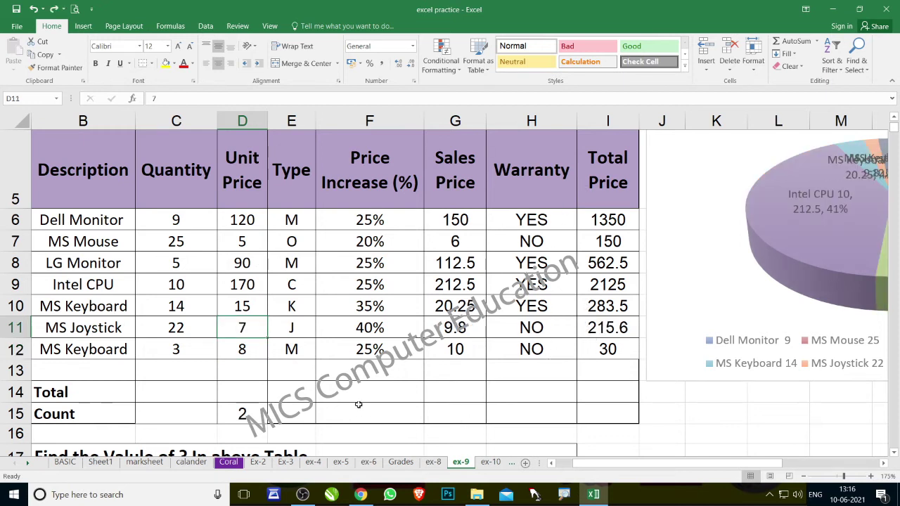
{"action": "scroll", "coordinate": [234, 431], "scroll_direction": "down", "scroll_amount": 3}
{"action": "scroll", "coordinate": [136, 372], "scroll_direction": "down", "scroll_amount": 1}
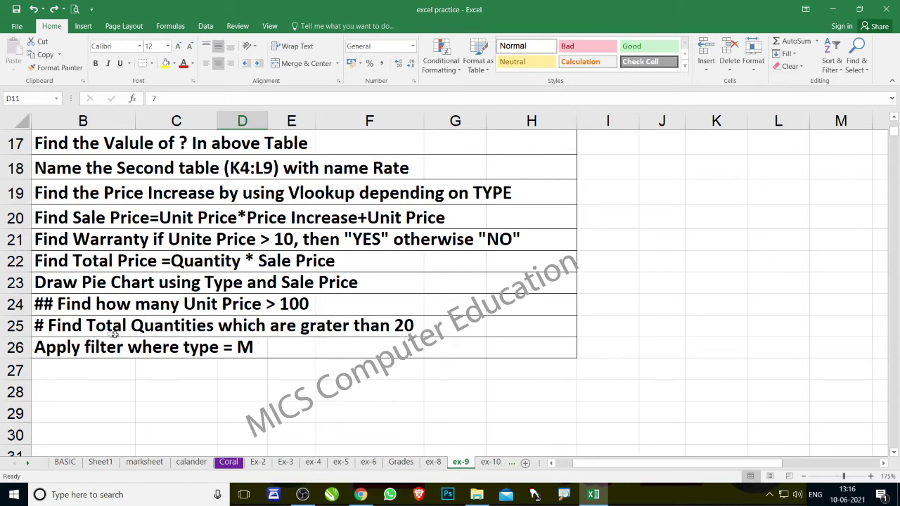
{"action": "scroll", "coordinate": [247, 362], "scroll_direction": "up", "scroll_amount": 3}
Step: Check the MS Mouse and MS Joystick quantities before writing the total in C14
{"action": "scroll", "coordinate": [249, 358], "scroll_direction": "up", "scroll_amount": 2}
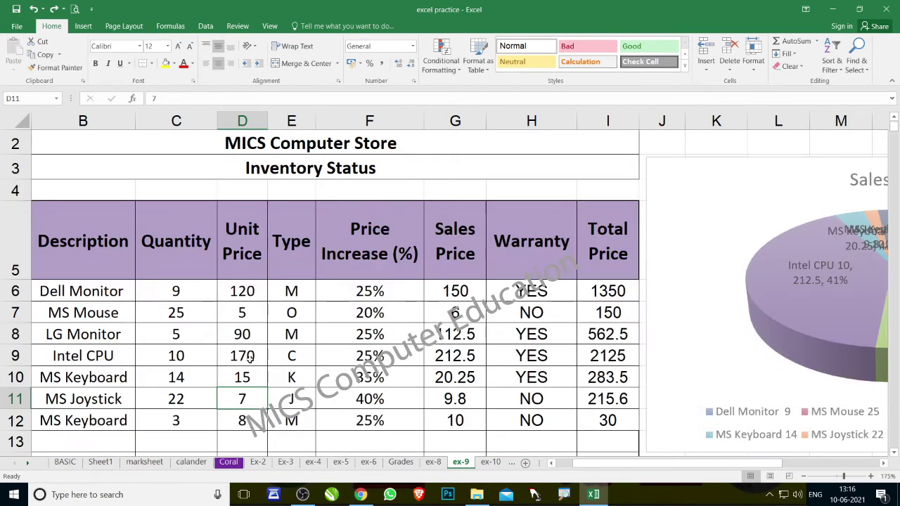
{"action": "scroll", "coordinate": [182, 324], "scroll_direction": "down", "scroll_amount": 1}
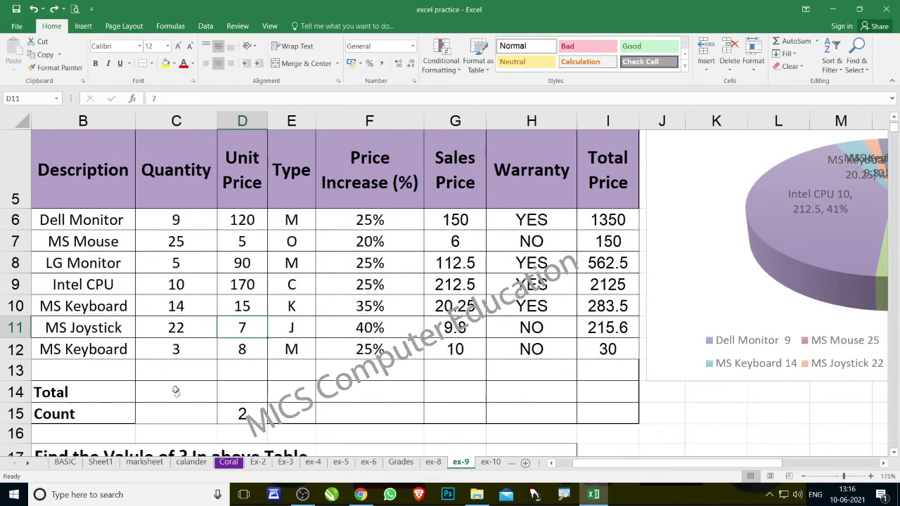
{"action": "left_click", "coordinate": [177, 394]}
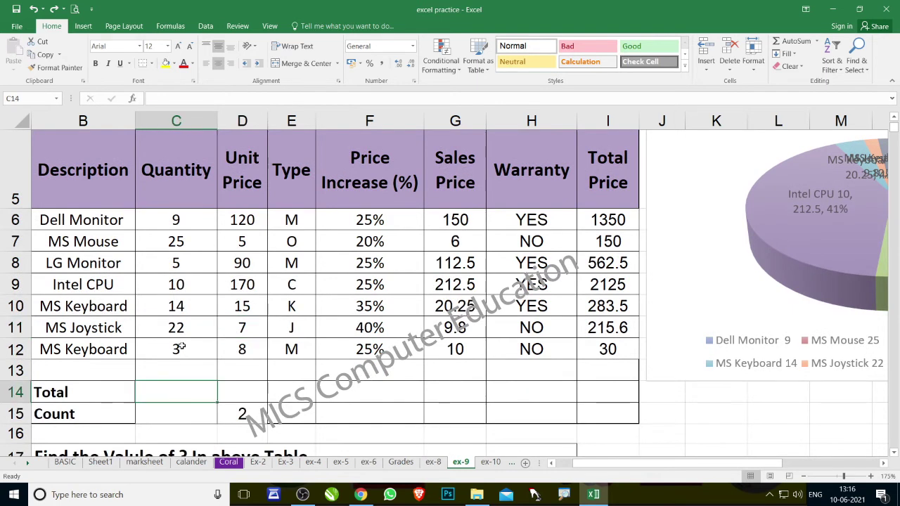
{"action": "scroll", "coordinate": [198, 318], "scroll_direction": "down", "scroll_amount": 4}
{"action": "scroll", "coordinate": [241, 302], "scroll_direction": "up", "scroll_amount": 4}
{"action": "left_click", "coordinate": [181, 241]}
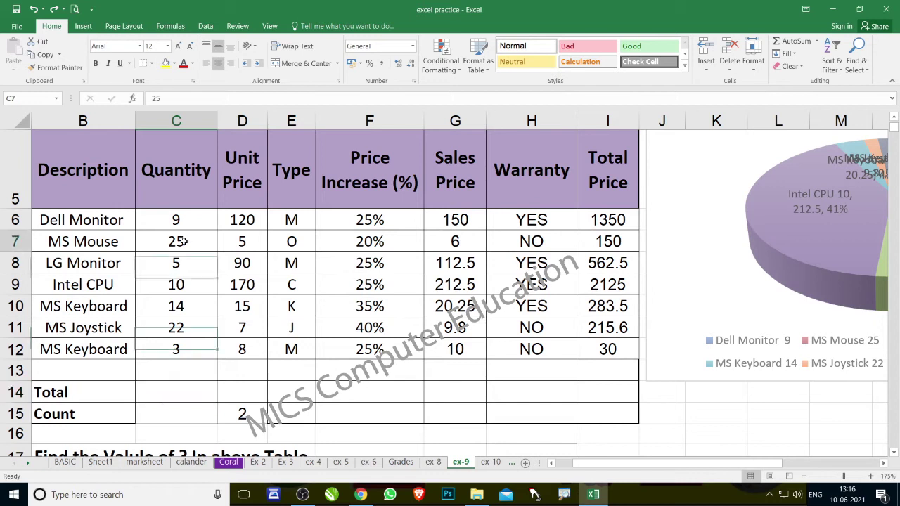
{"action": "left_click", "coordinate": [188, 328]}
Step: Enter =SUMIF(C6:C12,">20") in C14 so quantities above 20 total 47
{"action": "left_click", "coordinate": [177, 397]}
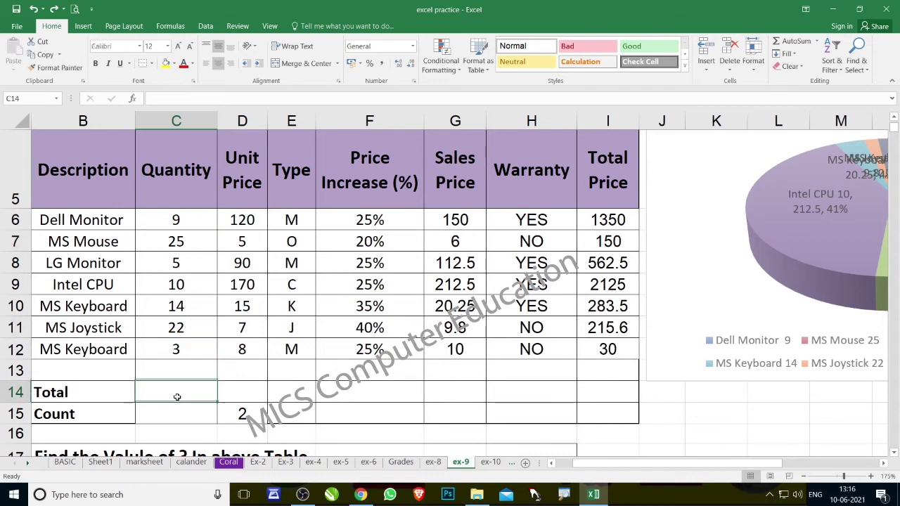
{"action": "type", "text": "=SUMIF("}
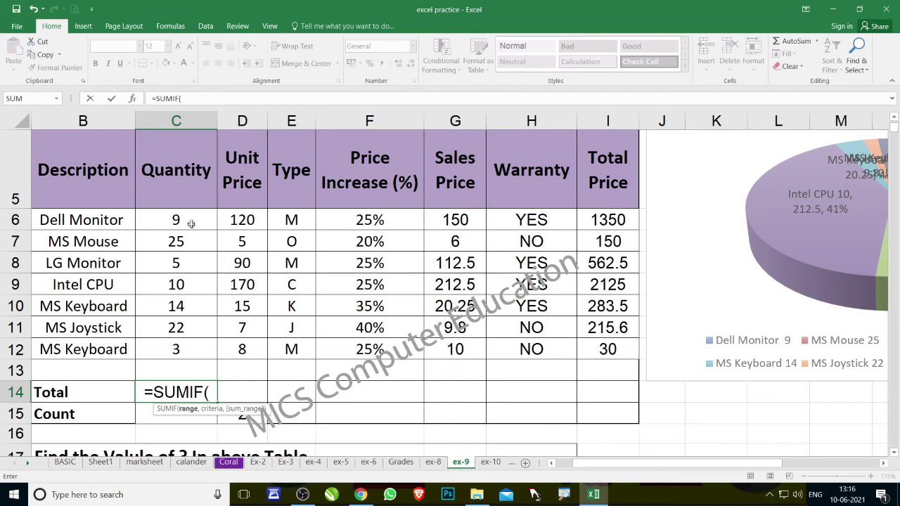
{"action": "left_click_drag", "start_coordinate": [181, 219], "coordinate": [181, 348]}
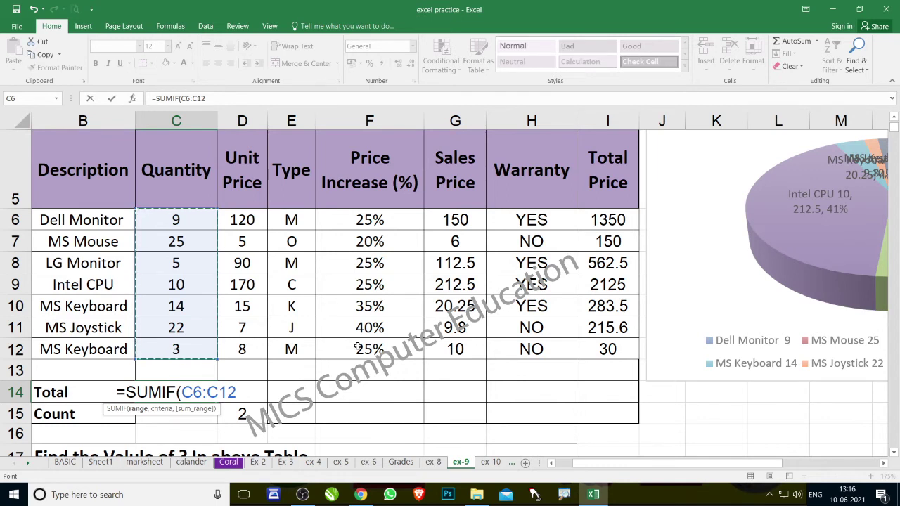
{"action": "type", "text": ",\""}
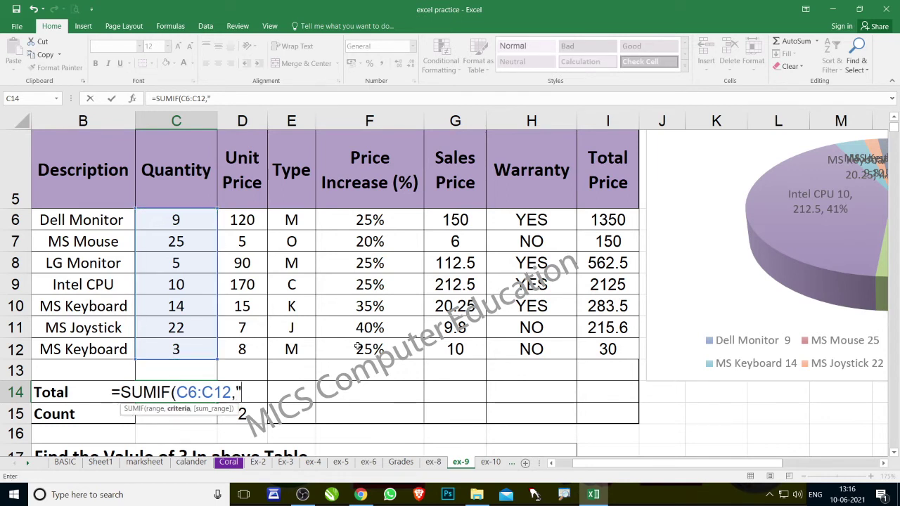
{"action": "type", "text": ">"}
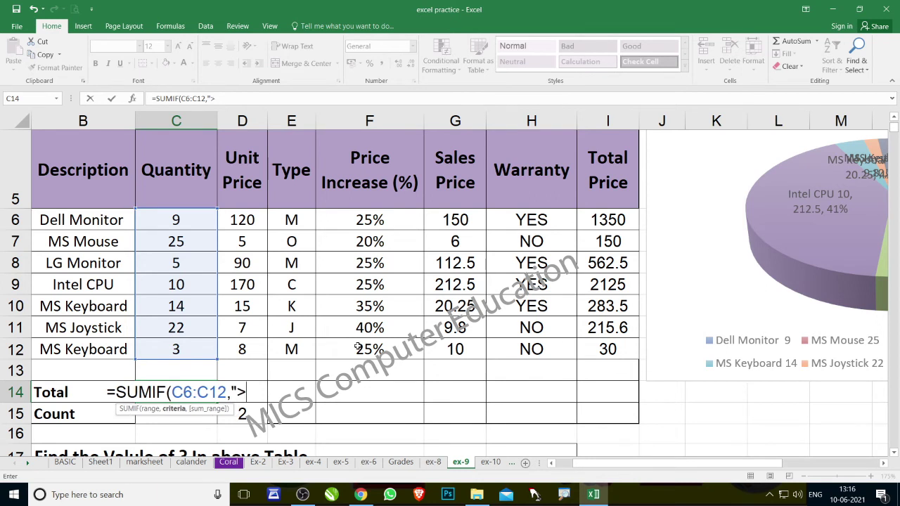
{"action": "type", "text": "20"}
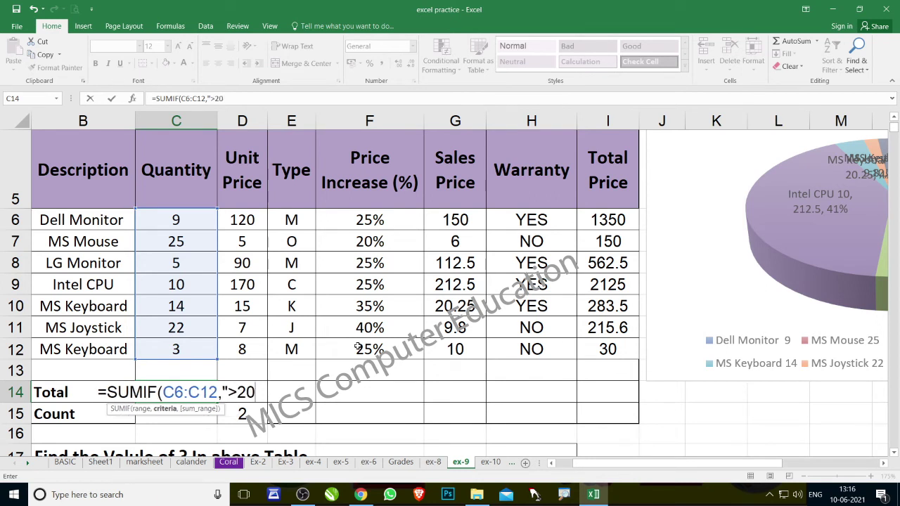
{"action": "type", "text": "\")"}
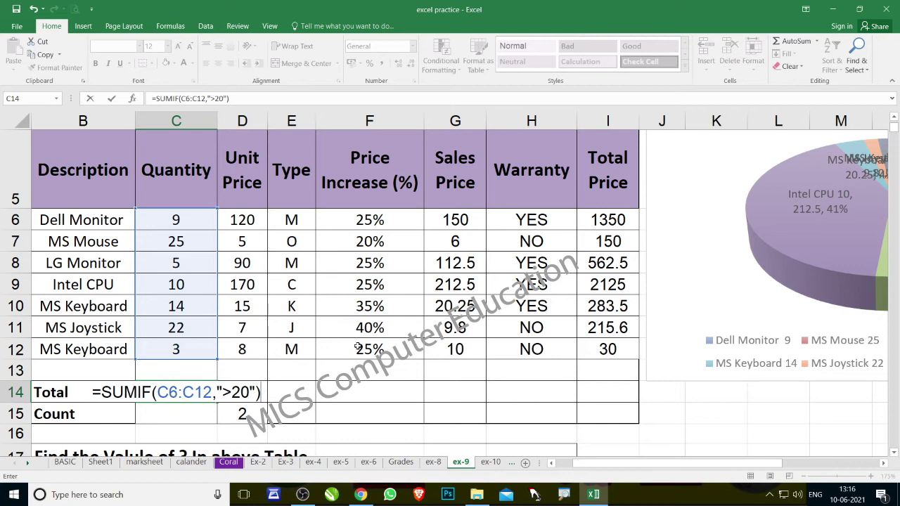
{"action": "key", "text": "Return"}
{"action": "left_click", "coordinate": [199, 394]}
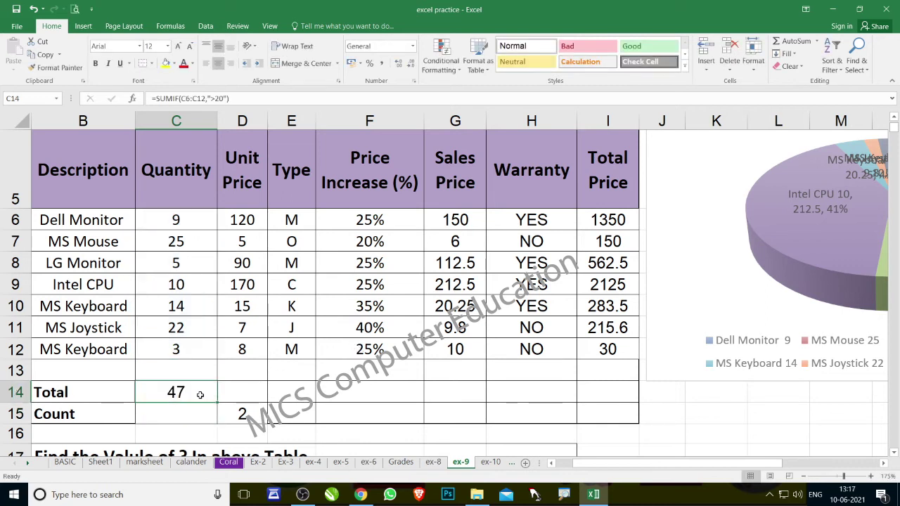
Step: Point out the quantities above 20: MS Mouse 25 and MS Joystick 22, versus MS Keyboard 14
{"action": "left_click", "coordinate": [198, 246]}
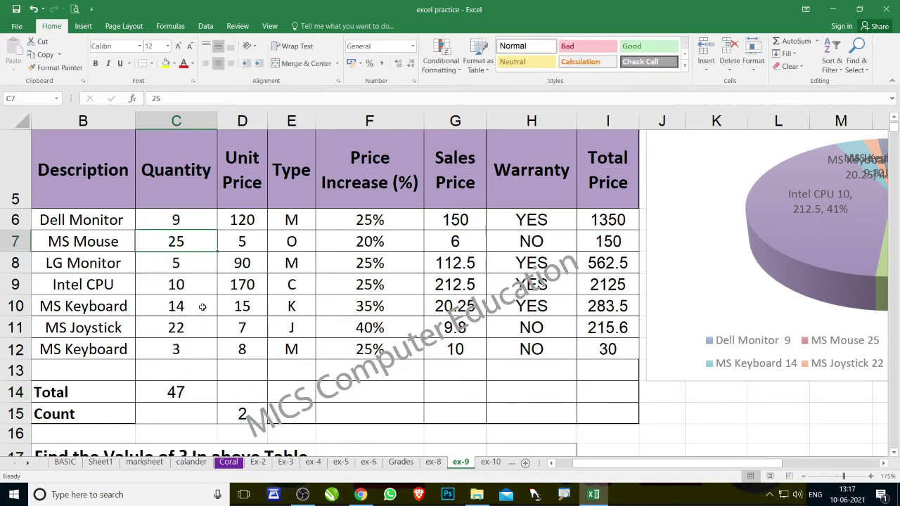
{"action": "left_click", "coordinate": [202, 307]}
{"action": "scroll", "coordinate": [232, 406], "scroll_direction": "down", "scroll_amount": 3}
{"action": "scroll", "coordinate": [232, 405], "scroll_direction": "up", "scroll_amount": 3}
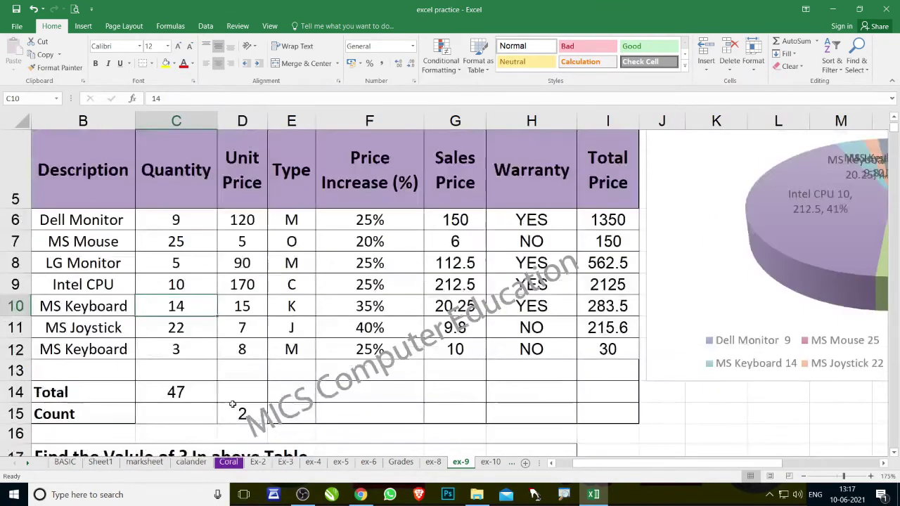
{"action": "left_click", "coordinate": [202, 329]}
{"action": "left_click", "coordinate": [202, 248]}
{"action": "left_click", "coordinate": [201, 327]}
{"action": "scroll", "coordinate": [281, 373], "scroll_direction": "down", "scroll_amount": 3}
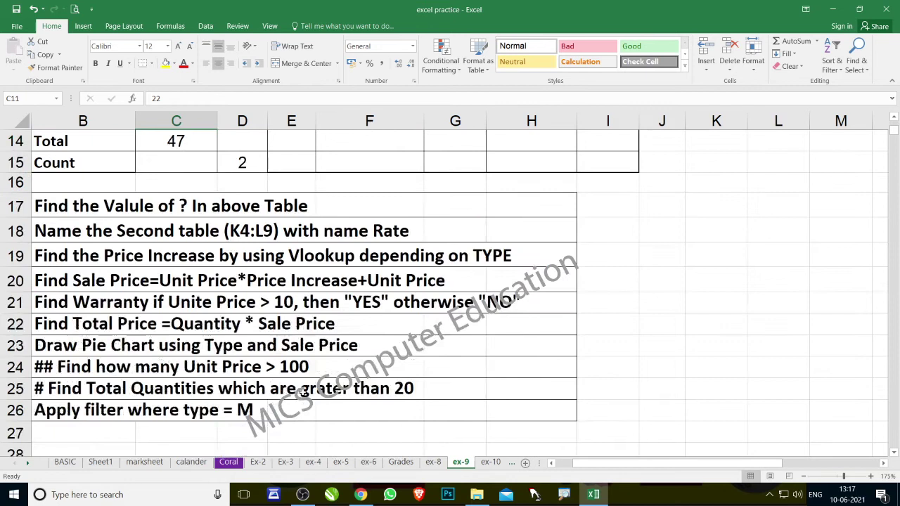
Step: Read the next task, 'Apply filter where type = M'
{"action": "left_click", "coordinate": [64, 416]}
{"action": "scroll", "coordinate": [320, 385], "scroll_direction": "up", "scroll_amount": 4}
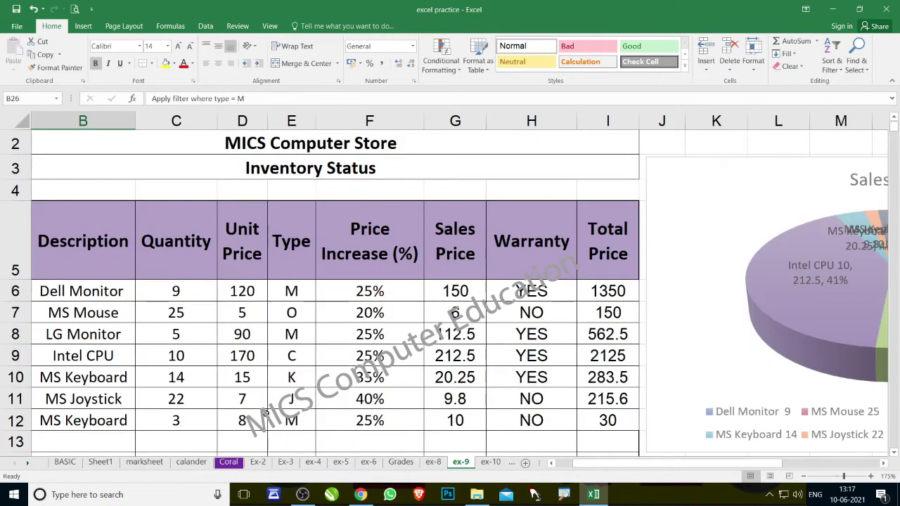
{"action": "scroll", "coordinate": [320, 385], "scroll_direction": "down", "scroll_amount": 1}
{"action": "scroll", "coordinate": [320, 385], "scroll_direction": "down", "scroll_amount": 1}
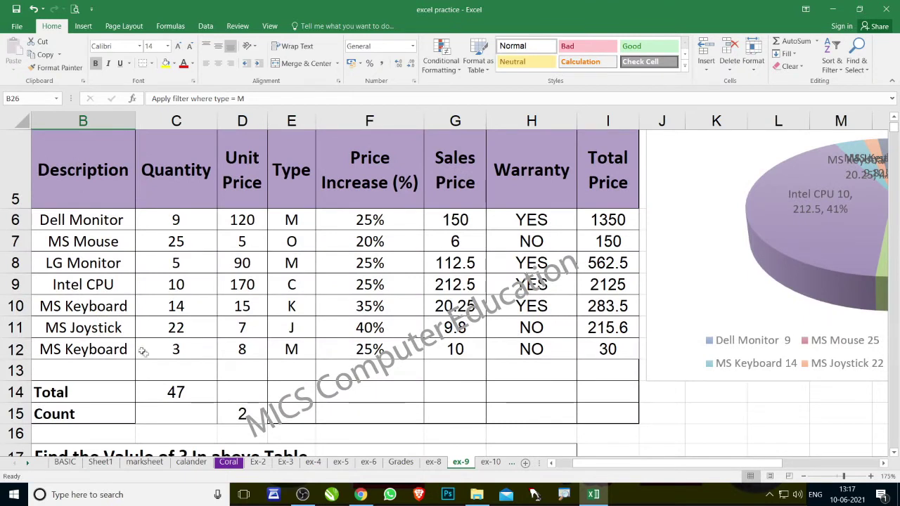
Step: Select the whole inventory table from A5 to I12, including its header row
{"action": "left_click", "coordinate": [146, 325]}
{"action": "key", "text": "Left"}
{"action": "key", "text": "Left"}
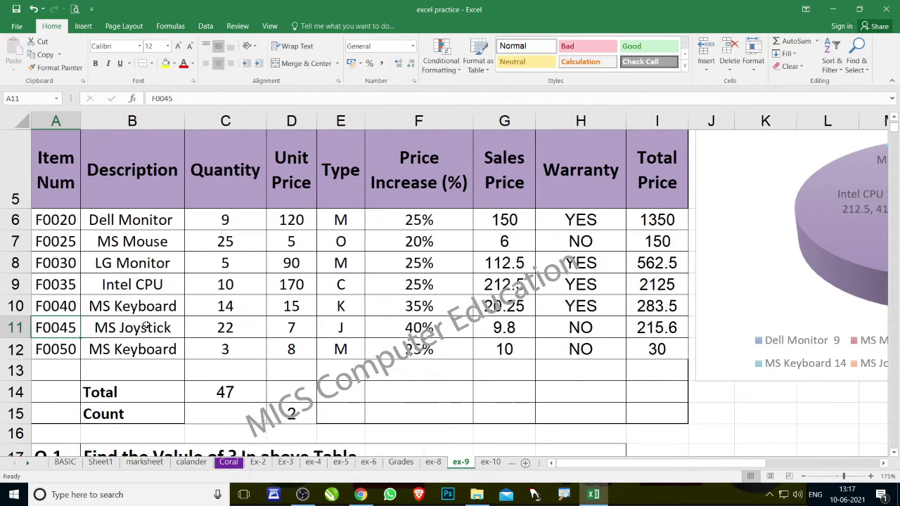
{"action": "left_click_drag", "start_coordinate": [328, 223], "coordinate": [331, 266]}
{"action": "left_click", "coordinate": [320, 341]}
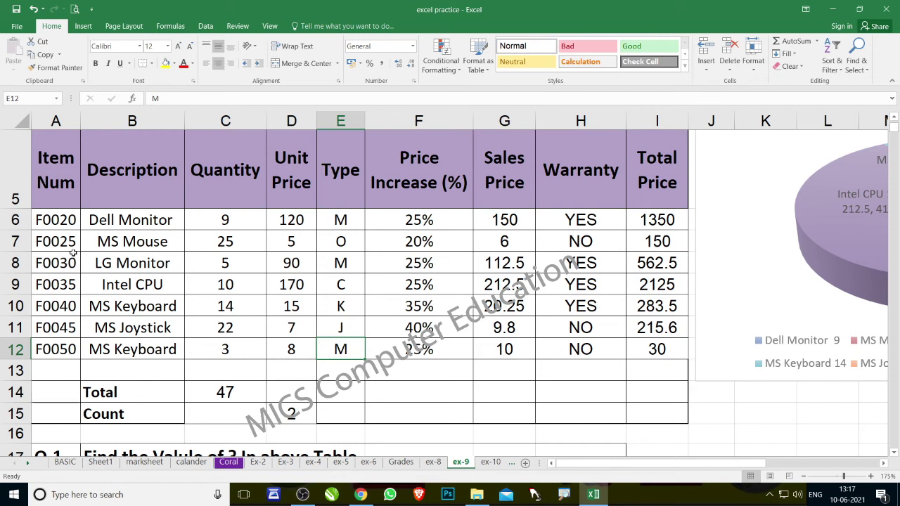
{"action": "mouse_move", "coordinate": [58, 174]}
{"action": "left_mouse_down"}
{"action": "mouse_move", "coordinate": [594, 346]}
{"action": "mouse_move", "coordinate": [634, 347]}
{"action": "left_mouse_up"}
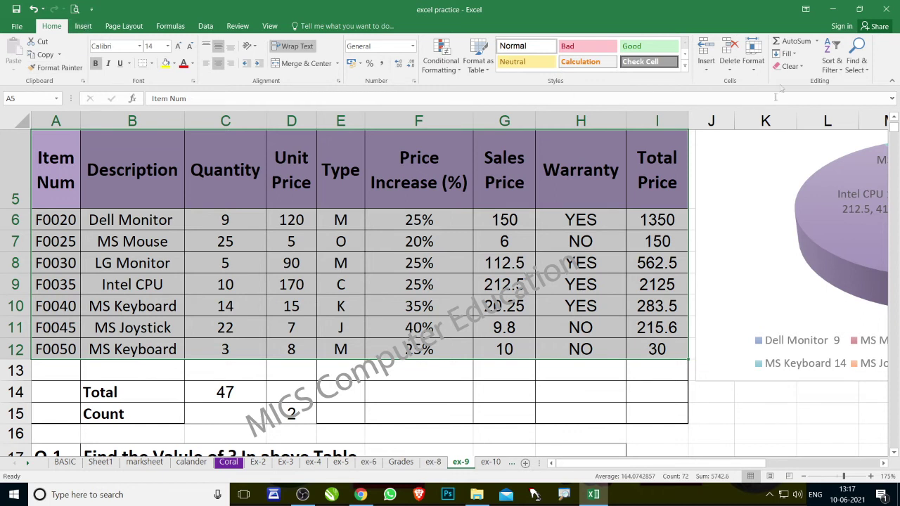
Step: Turn on AutoFilter for the table using the Tell Me search for 'filter'
{"action": "left_click", "coordinate": [833, 62]}
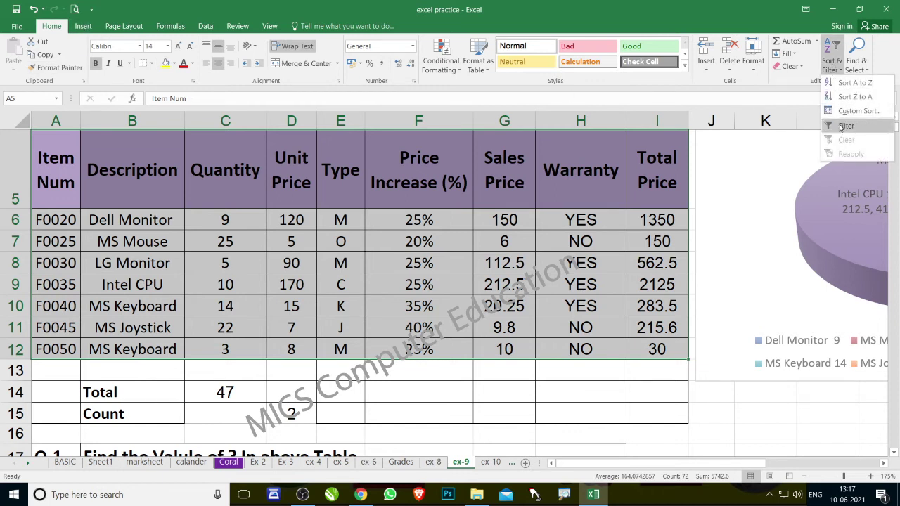
{"action": "key", "text": "Escape"}
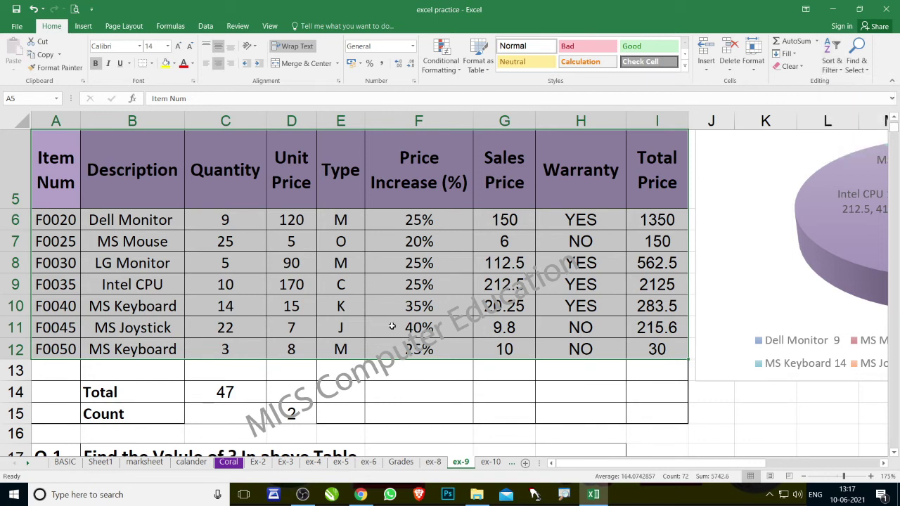
{"action": "left_click_drag", "start_coordinate": [397, 335], "coordinate": [397, 366]}
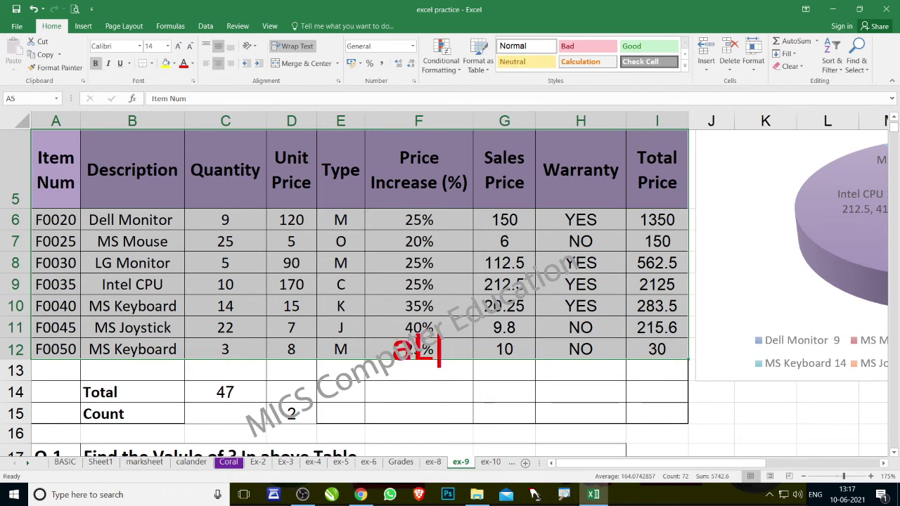
{"action": "type", "text": "Ali"}
{"action": "type", "text": "+Q"}
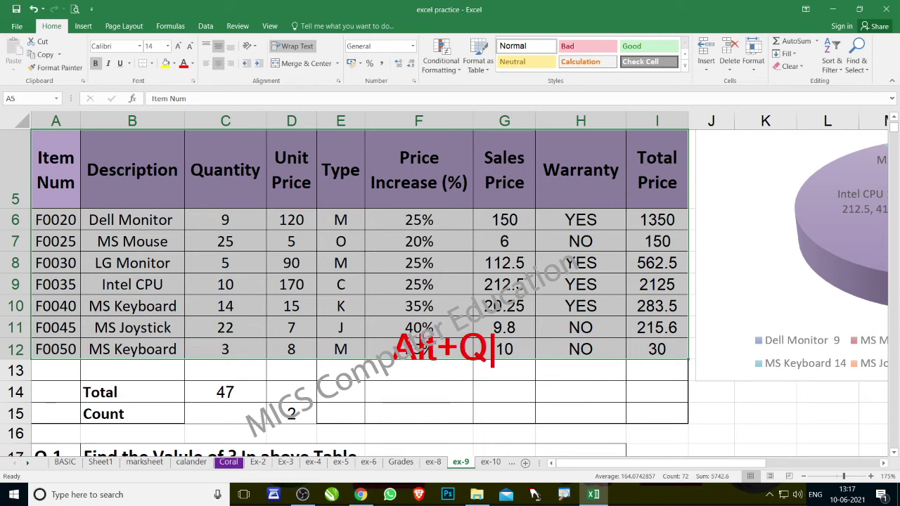
{"action": "key", "text": "Escape"}
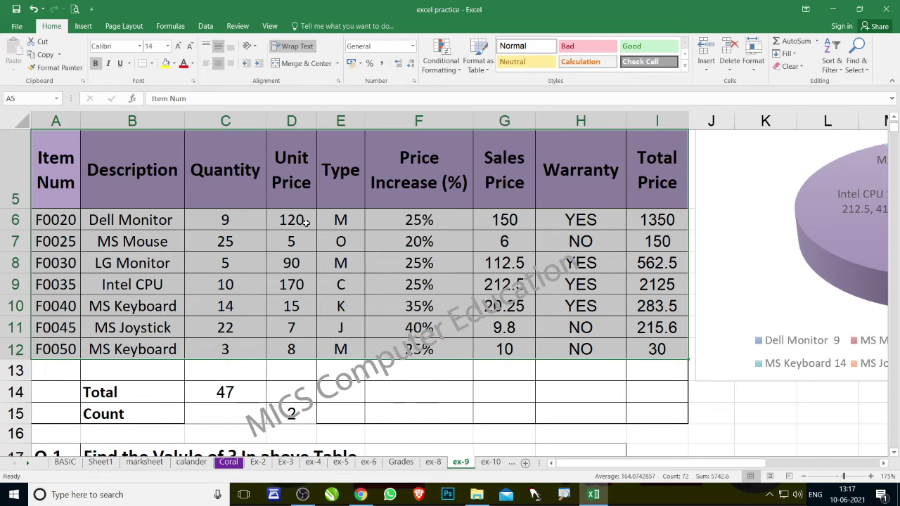
{"action": "key", "text": "alt+q"}
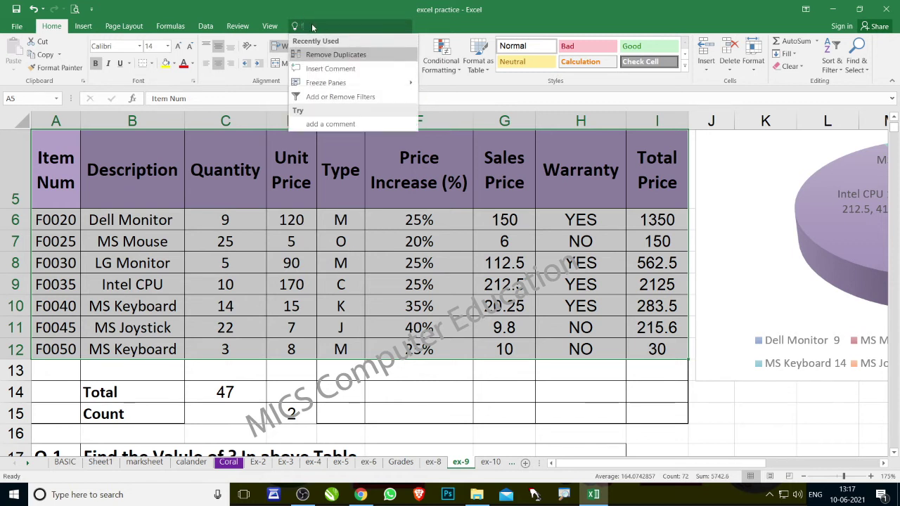
{"action": "type", "text": "filter"}
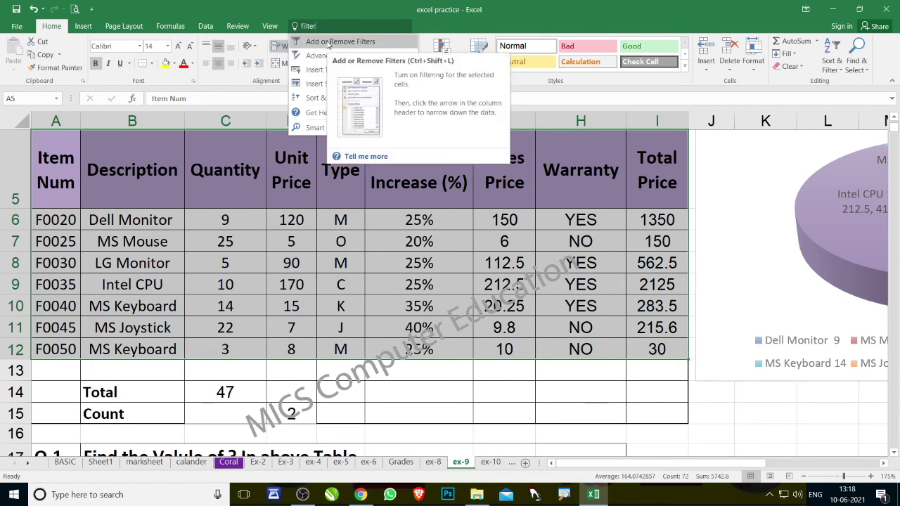
{"action": "left_click", "coordinate": [324, 42]}
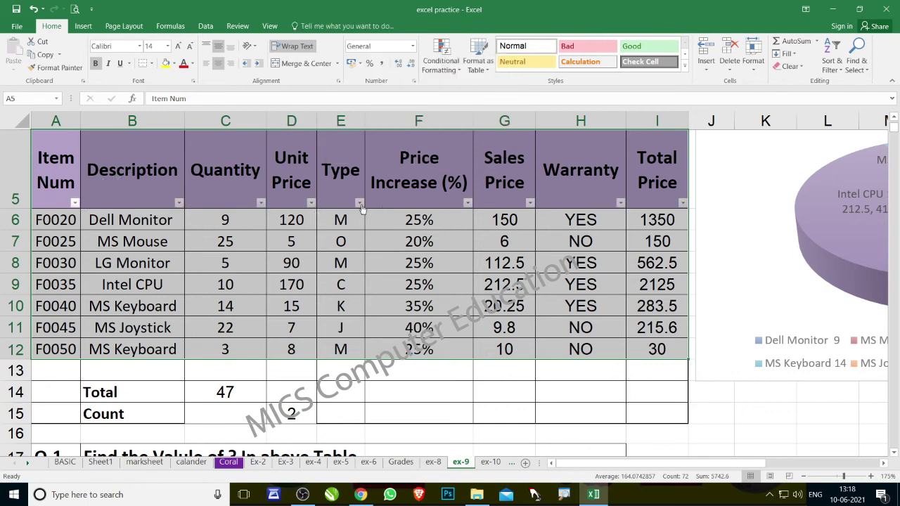
{"action": "left_click", "coordinate": [359, 203]}
{"action": "left_click", "coordinate": [242, 317]}
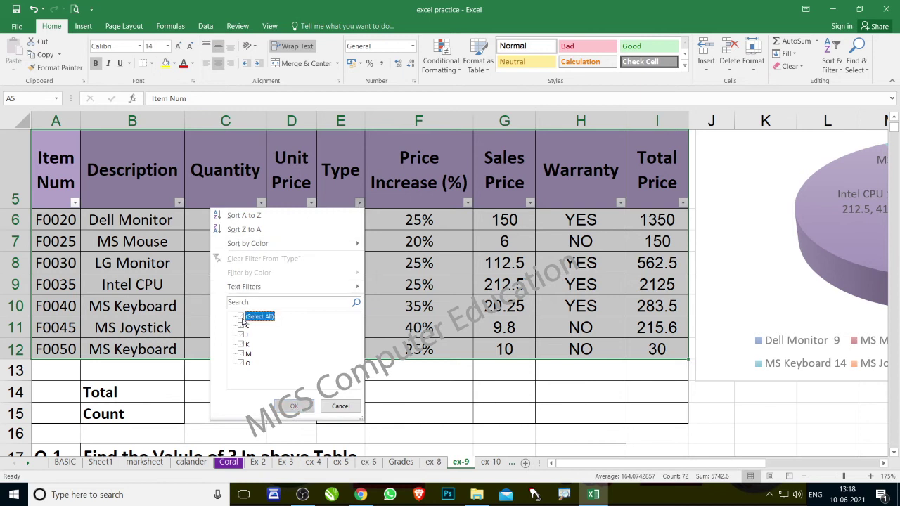
{"action": "left_click", "coordinate": [241, 354]}
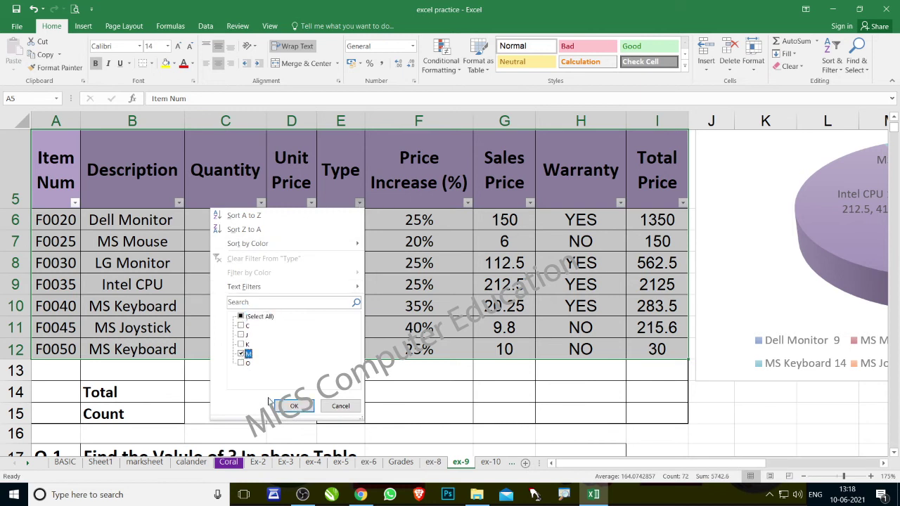
{"action": "left_click", "coordinate": [295, 406]}
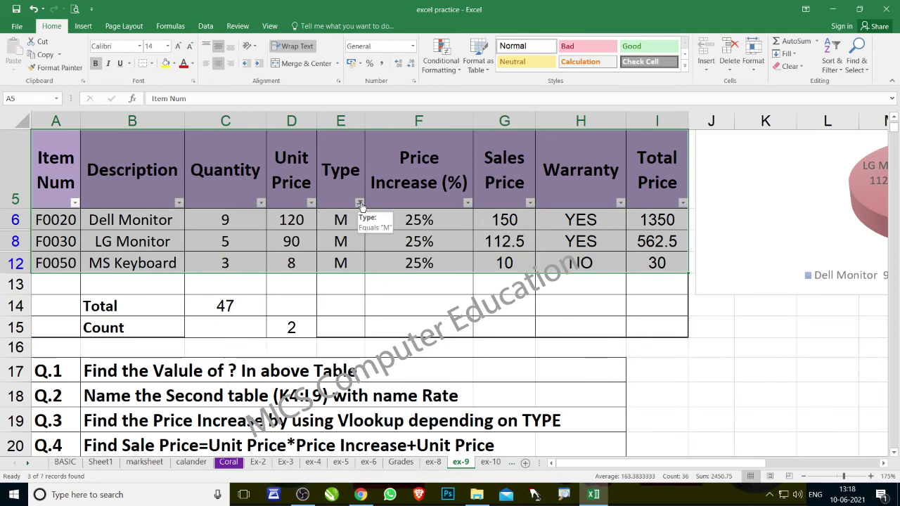
{"action": "left_click", "coordinate": [359, 202]}
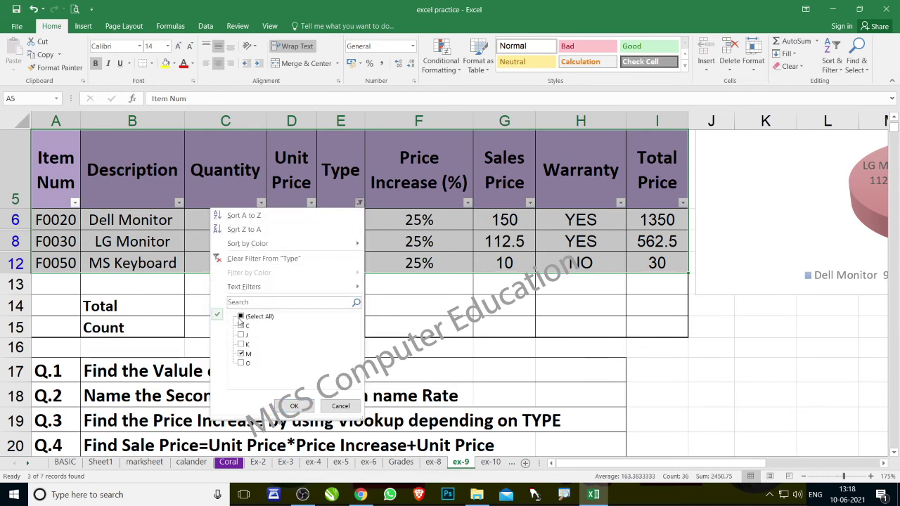
{"action": "left_click", "coordinate": [241, 317]}
{"action": "left_click", "coordinate": [240, 318]}
{"action": "left_click", "coordinate": [240, 318]}
{"action": "left_click", "coordinate": [293, 405]}
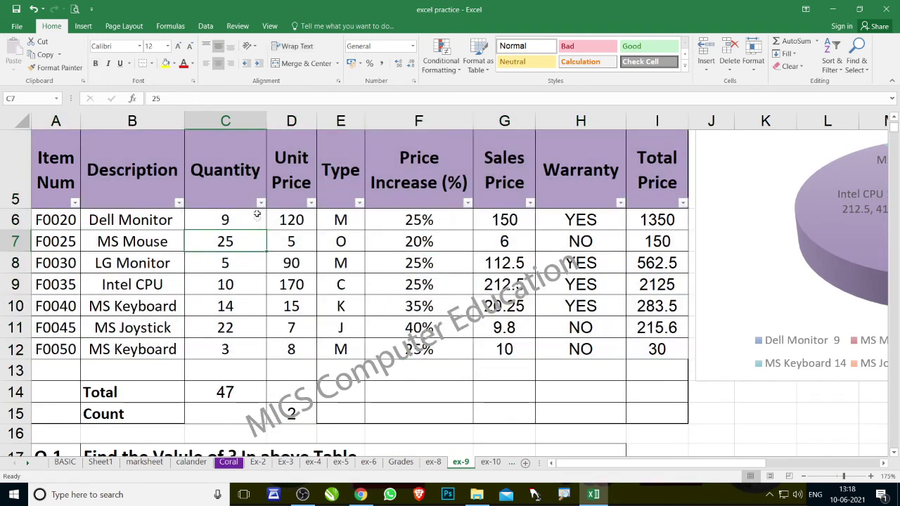
{"action": "left_click", "coordinate": [257, 242]}
{"action": "left_click", "coordinate": [261, 202]}
{"action": "left_click", "coordinate": [261, 202]}
{"action": "left_click", "coordinate": [340, 241]}
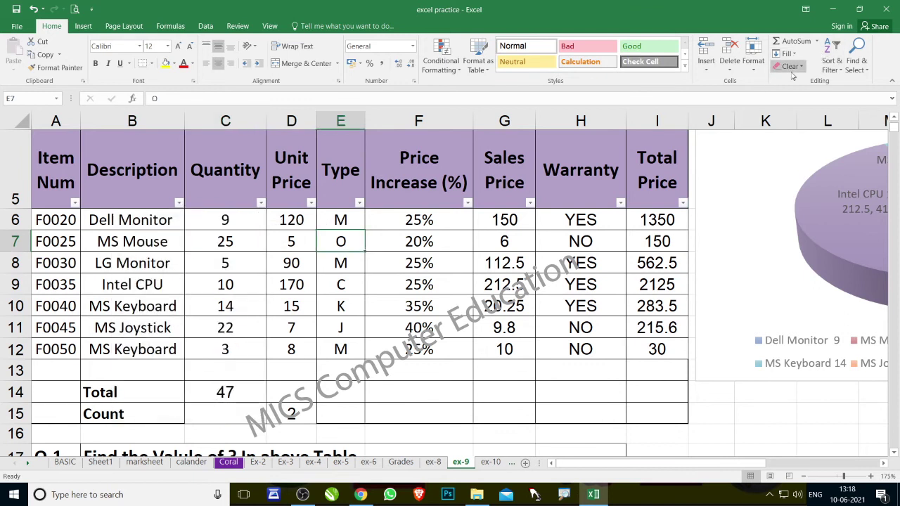
Step: Turn off filtering for the inventory table from Sort & Filter
{"action": "left_click", "coordinate": [832, 71]}
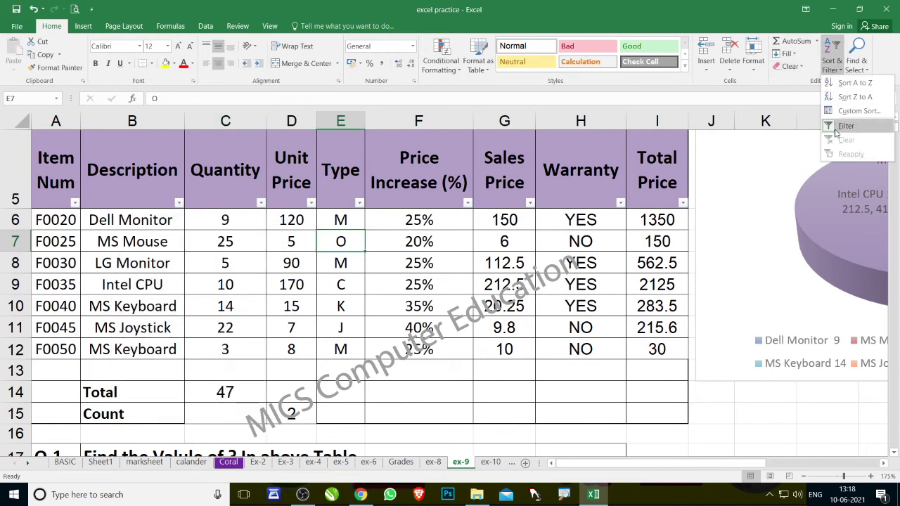
{"action": "left_click", "coordinate": [837, 131]}
{"action": "scroll", "coordinate": [388, 277], "scroll_direction": "down", "scroll_amount": 1}
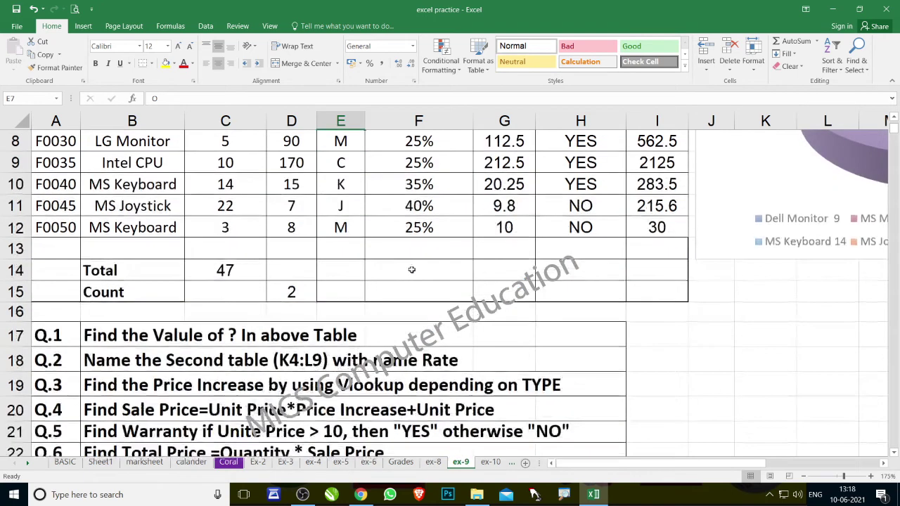
{"action": "left_click", "coordinate": [413, 269]}
{"action": "scroll", "coordinate": [419, 250], "scroll_direction": "down", "scroll_amount": 2}
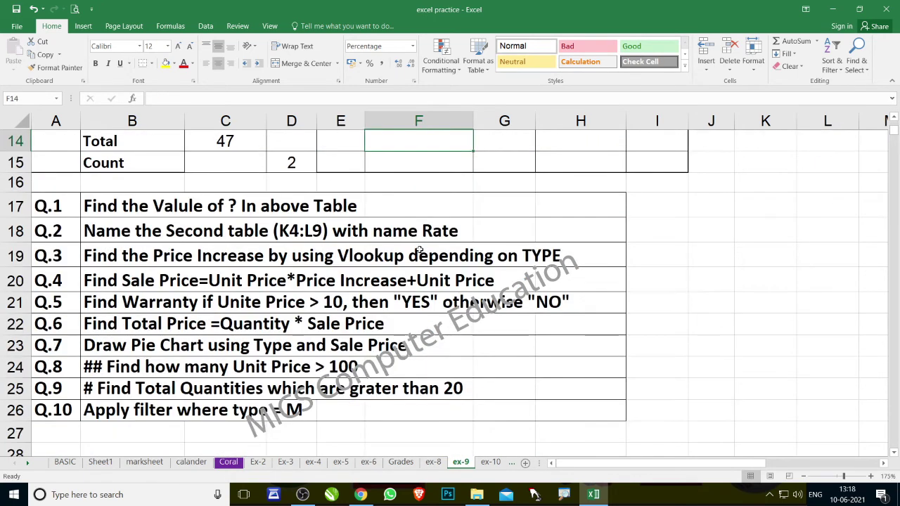
{"action": "scroll", "coordinate": [419, 249], "scroll_direction": "up", "scroll_amount": 1}
{"action": "scroll", "coordinate": [419, 250], "scroll_direction": "up", "scroll_amount": 3}
{"action": "scroll", "coordinate": [419, 250], "scroll_direction": "up", "scroll_amount": 1}
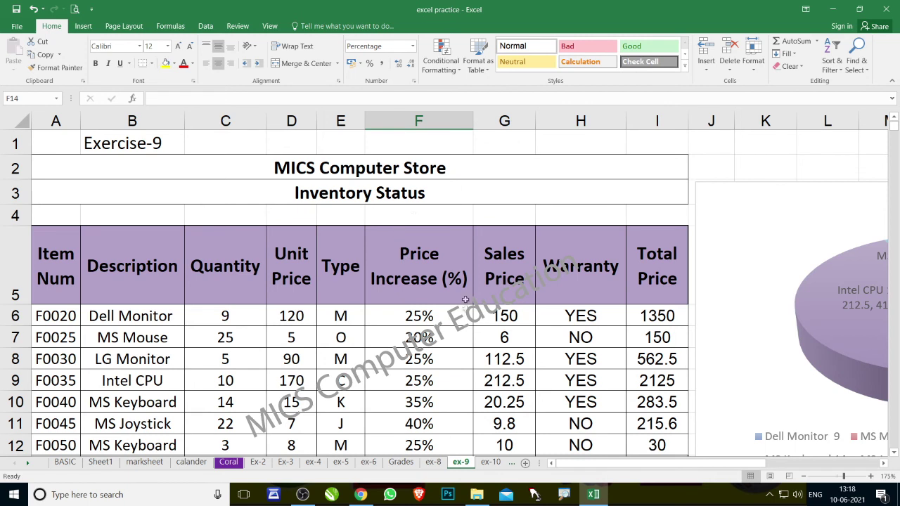
Step: Inspect the Price Increase formulas and switch F6 to a plain number format
{"action": "left_click", "coordinate": [443, 376]}
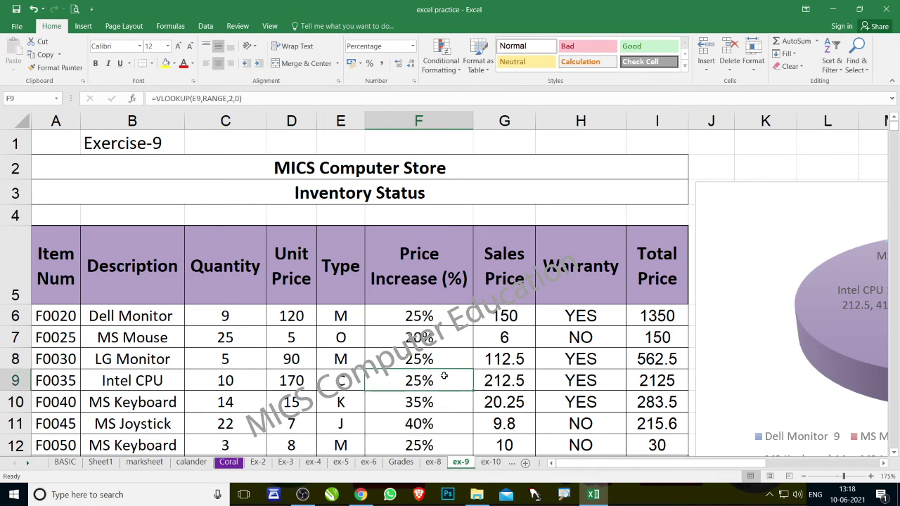
{"action": "left_click", "coordinate": [431, 318]}
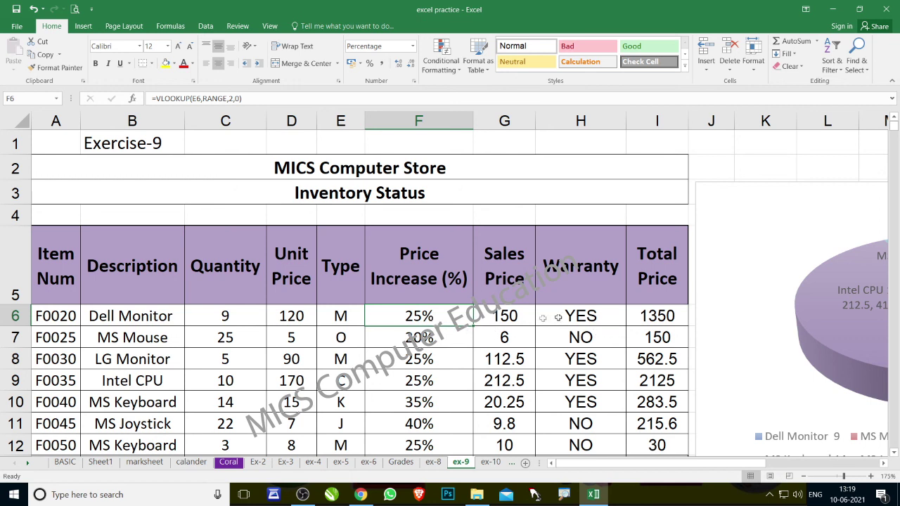
{"action": "left_click", "coordinate": [412, 46]}
{"action": "left_click", "coordinate": [390, 59]}
{"action": "left_click", "coordinate": [447, 374]}
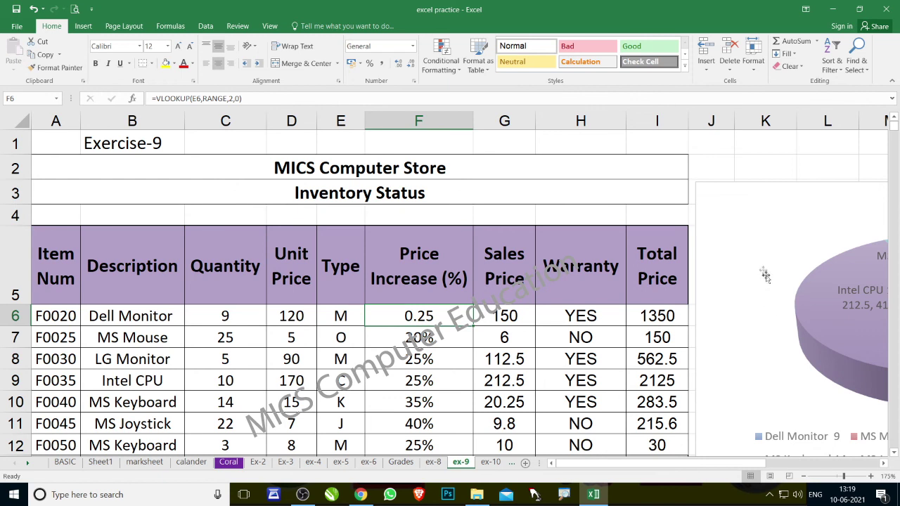
Step: Delete the Sales Price pie chart, revealing the Percentage Rate table
{"action": "left_click", "coordinate": [764, 259]}
{"action": "left_click", "coordinate": [717, 209]}
{"action": "key", "text": "Delete"}
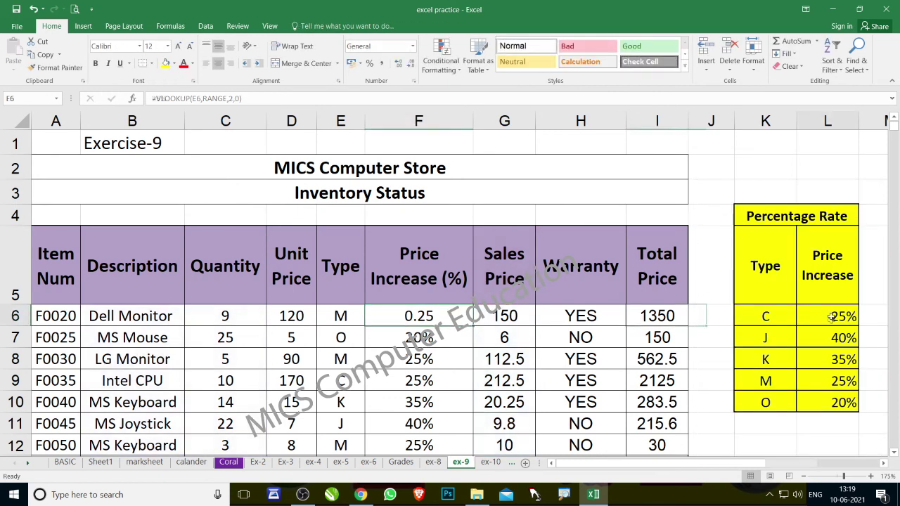
Step: Restore F6 to percentage format showing 25%, then inspect the Warranty formula in H11
{"action": "left_click_drag", "start_coordinate": [831, 317], "coordinate": [832, 403]}
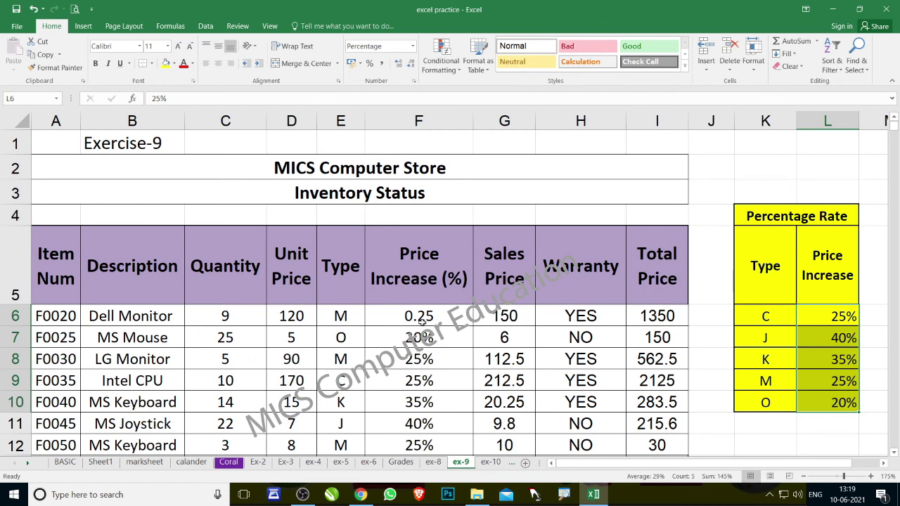
{"action": "left_click", "coordinate": [420, 324]}
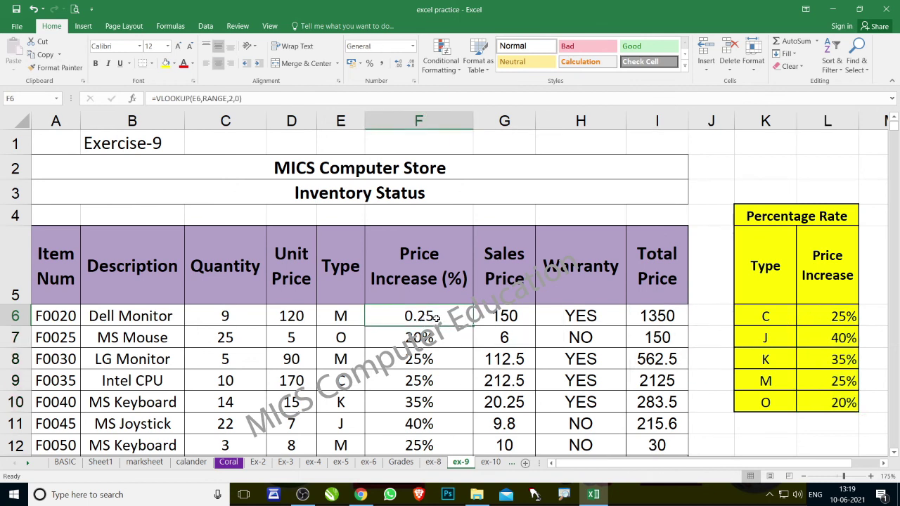
{"action": "left_click", "coordinate": [370, 64]}
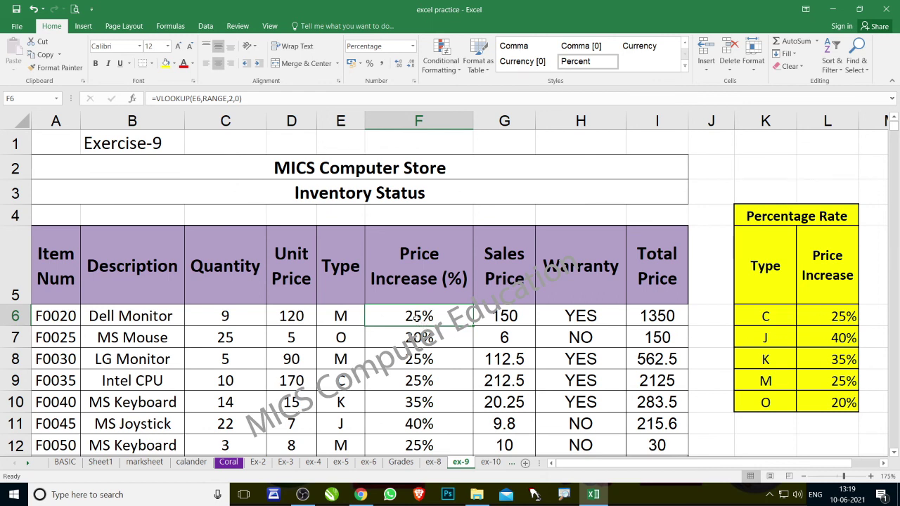
{"action": "left_click", "coordinate": [413, 46]}
{"action": "left_click", "coordinate": [412, 46]}
{"action": "left_click", "coordinate": [561, 418]}
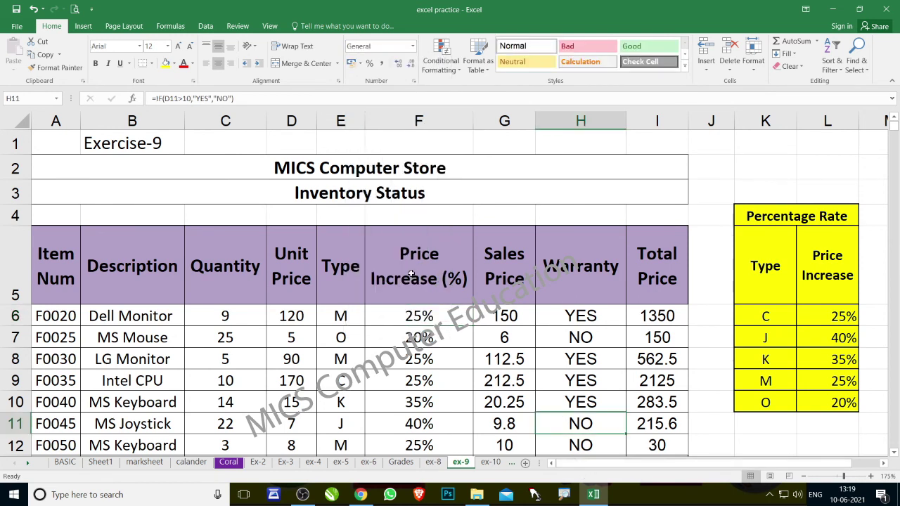